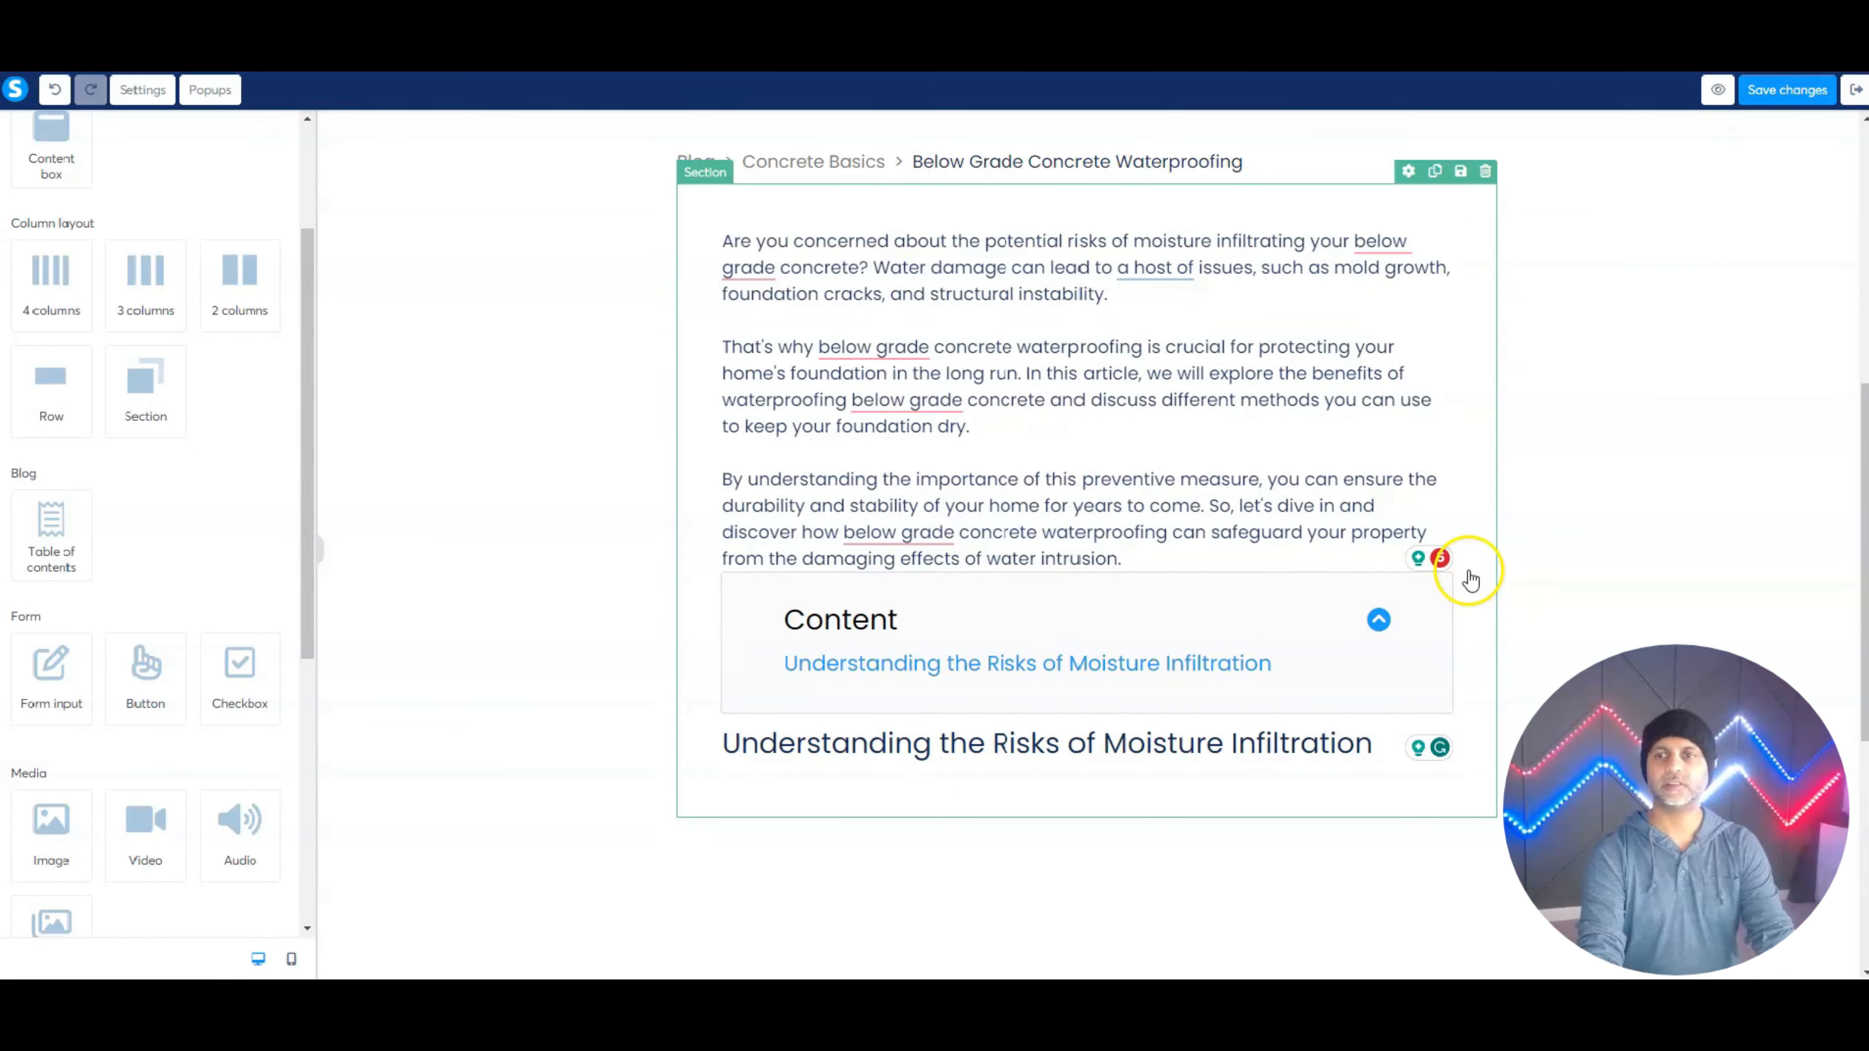
Exclude H2 headings from the table of contents and check the heading level of the "Understanding the Risks of Moisture Infiltration" headline.
click(1363, 560)
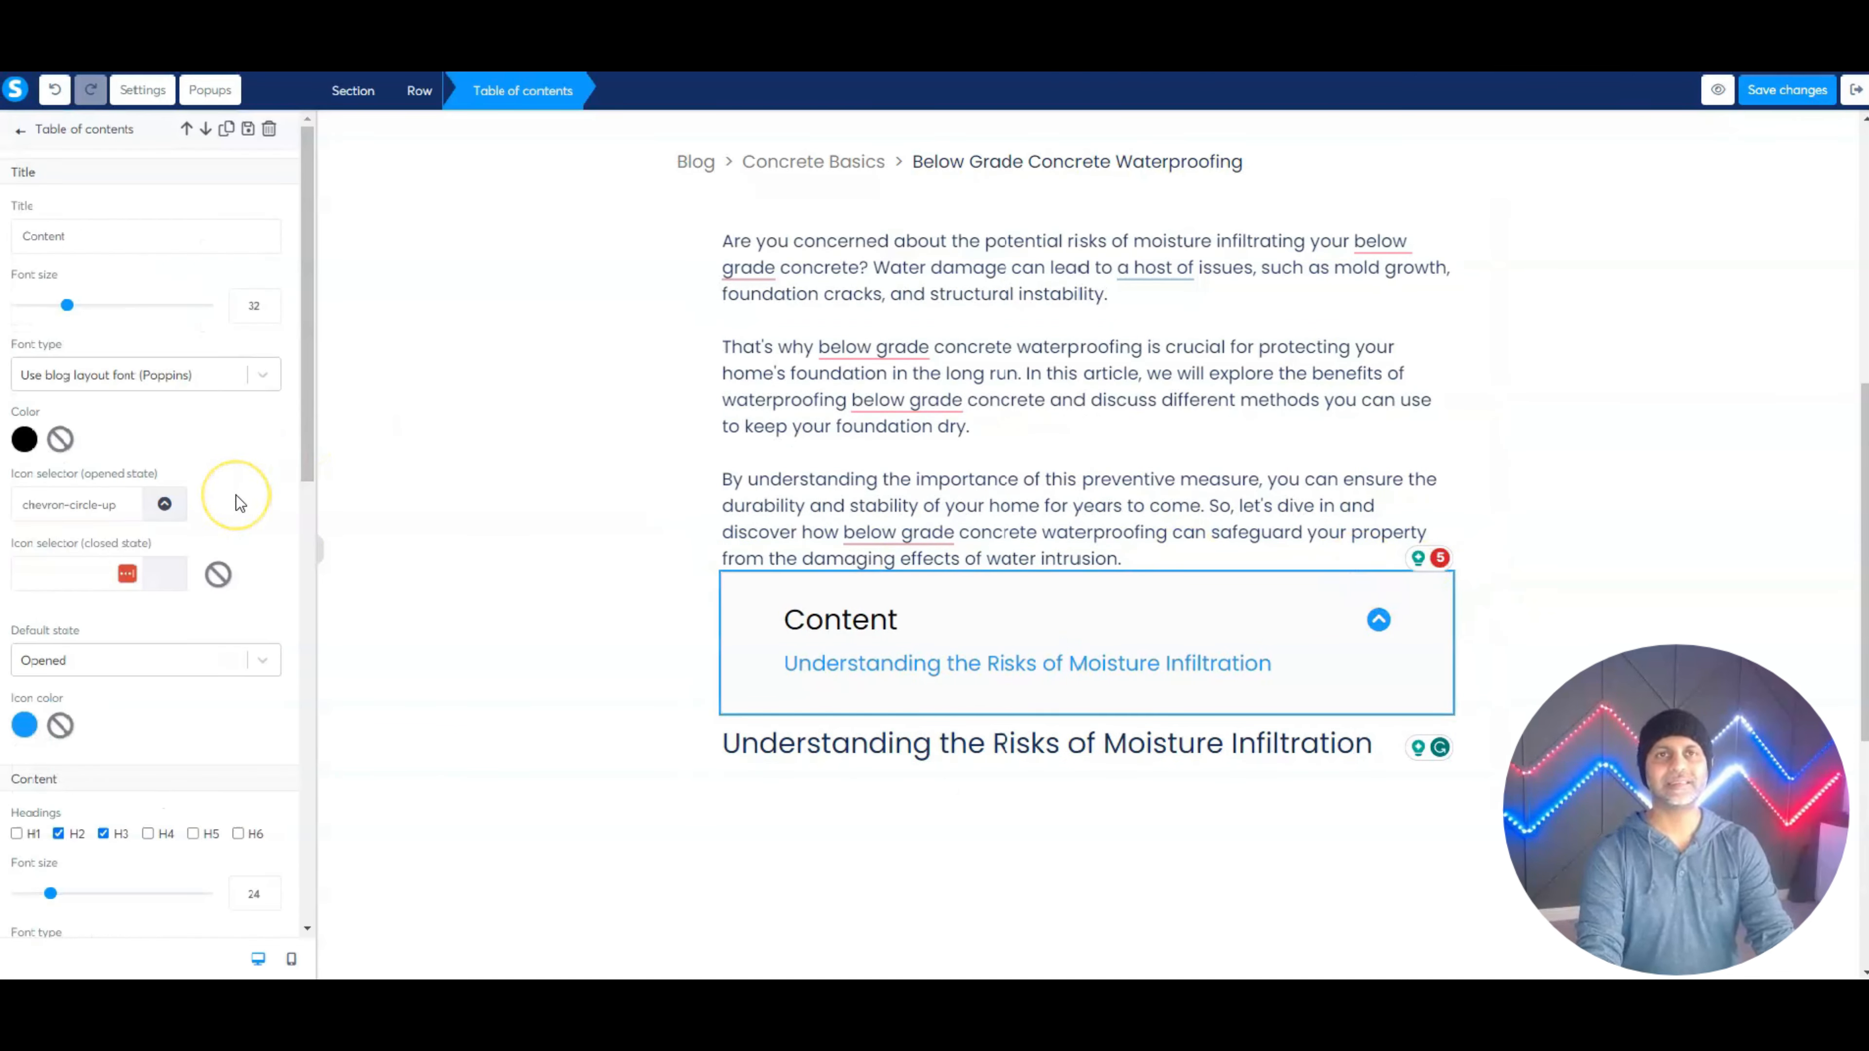
scroll(234, 495, down, 3)
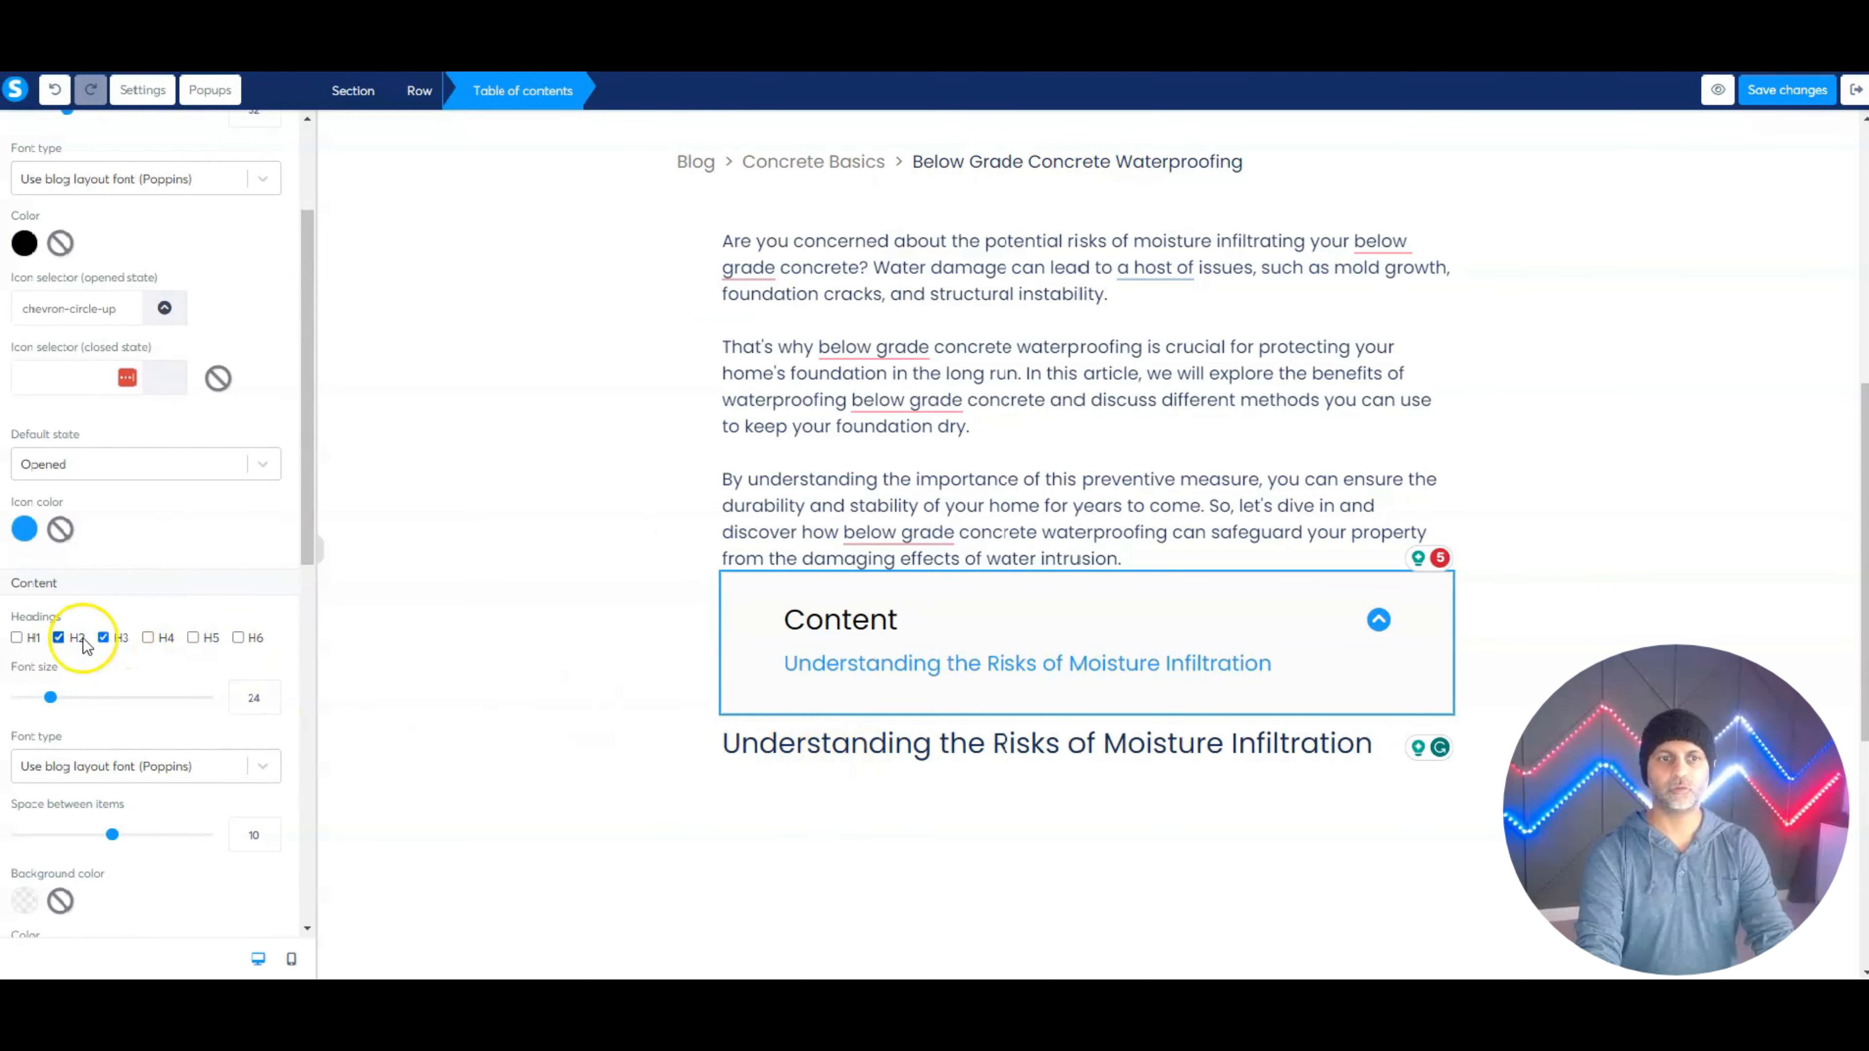
click(59, 638)
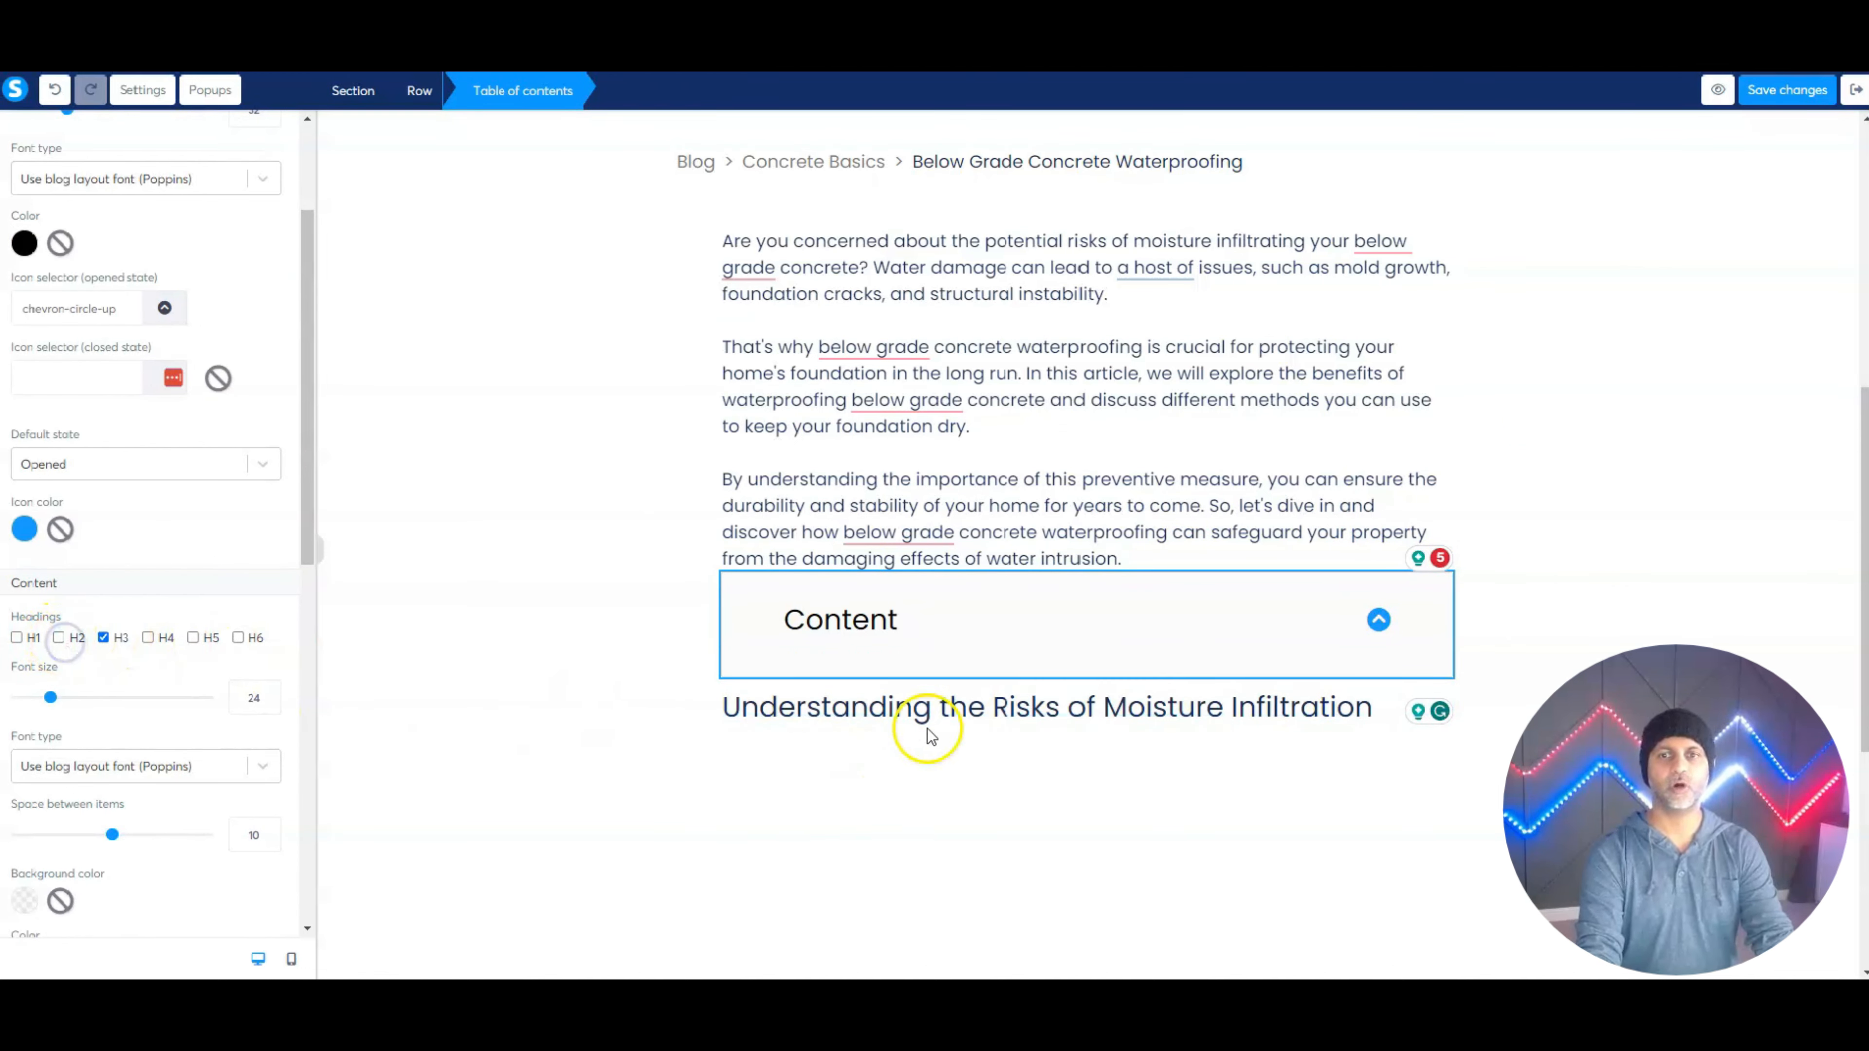
click(985, 707)
click(1078, 718)
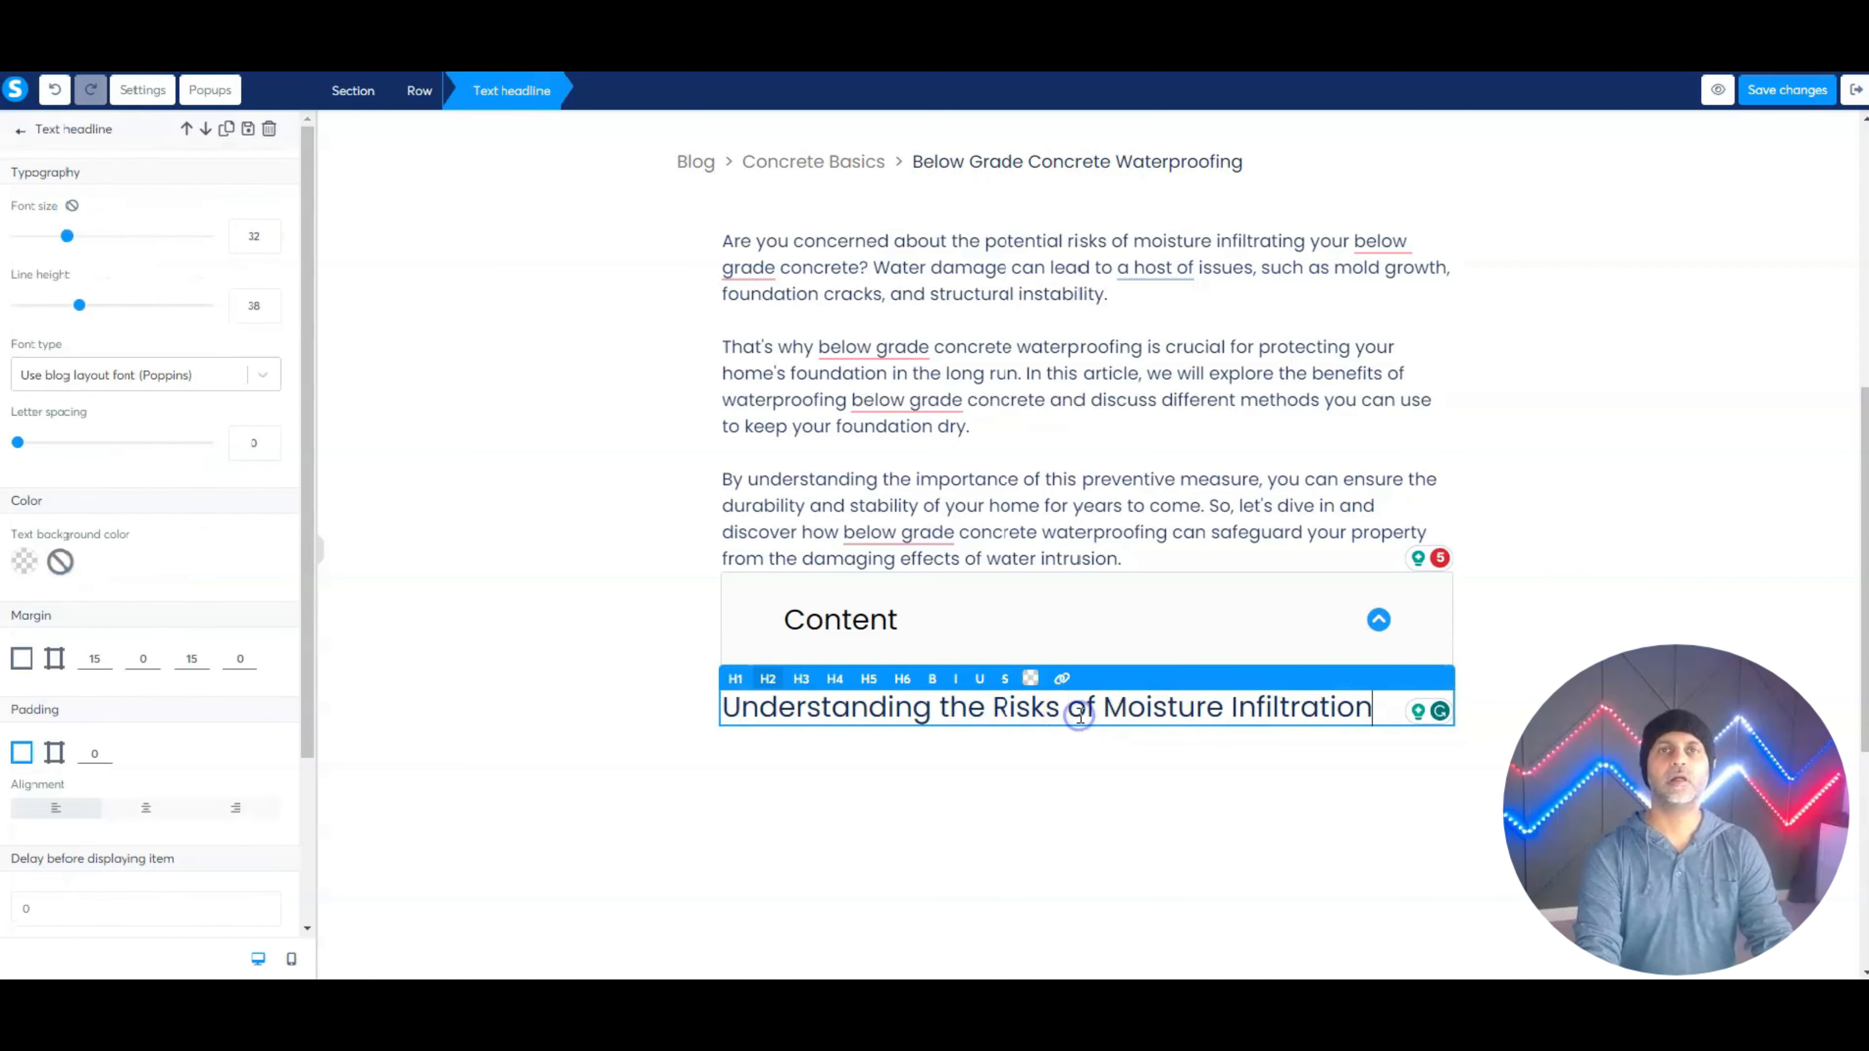
click(905, 639)
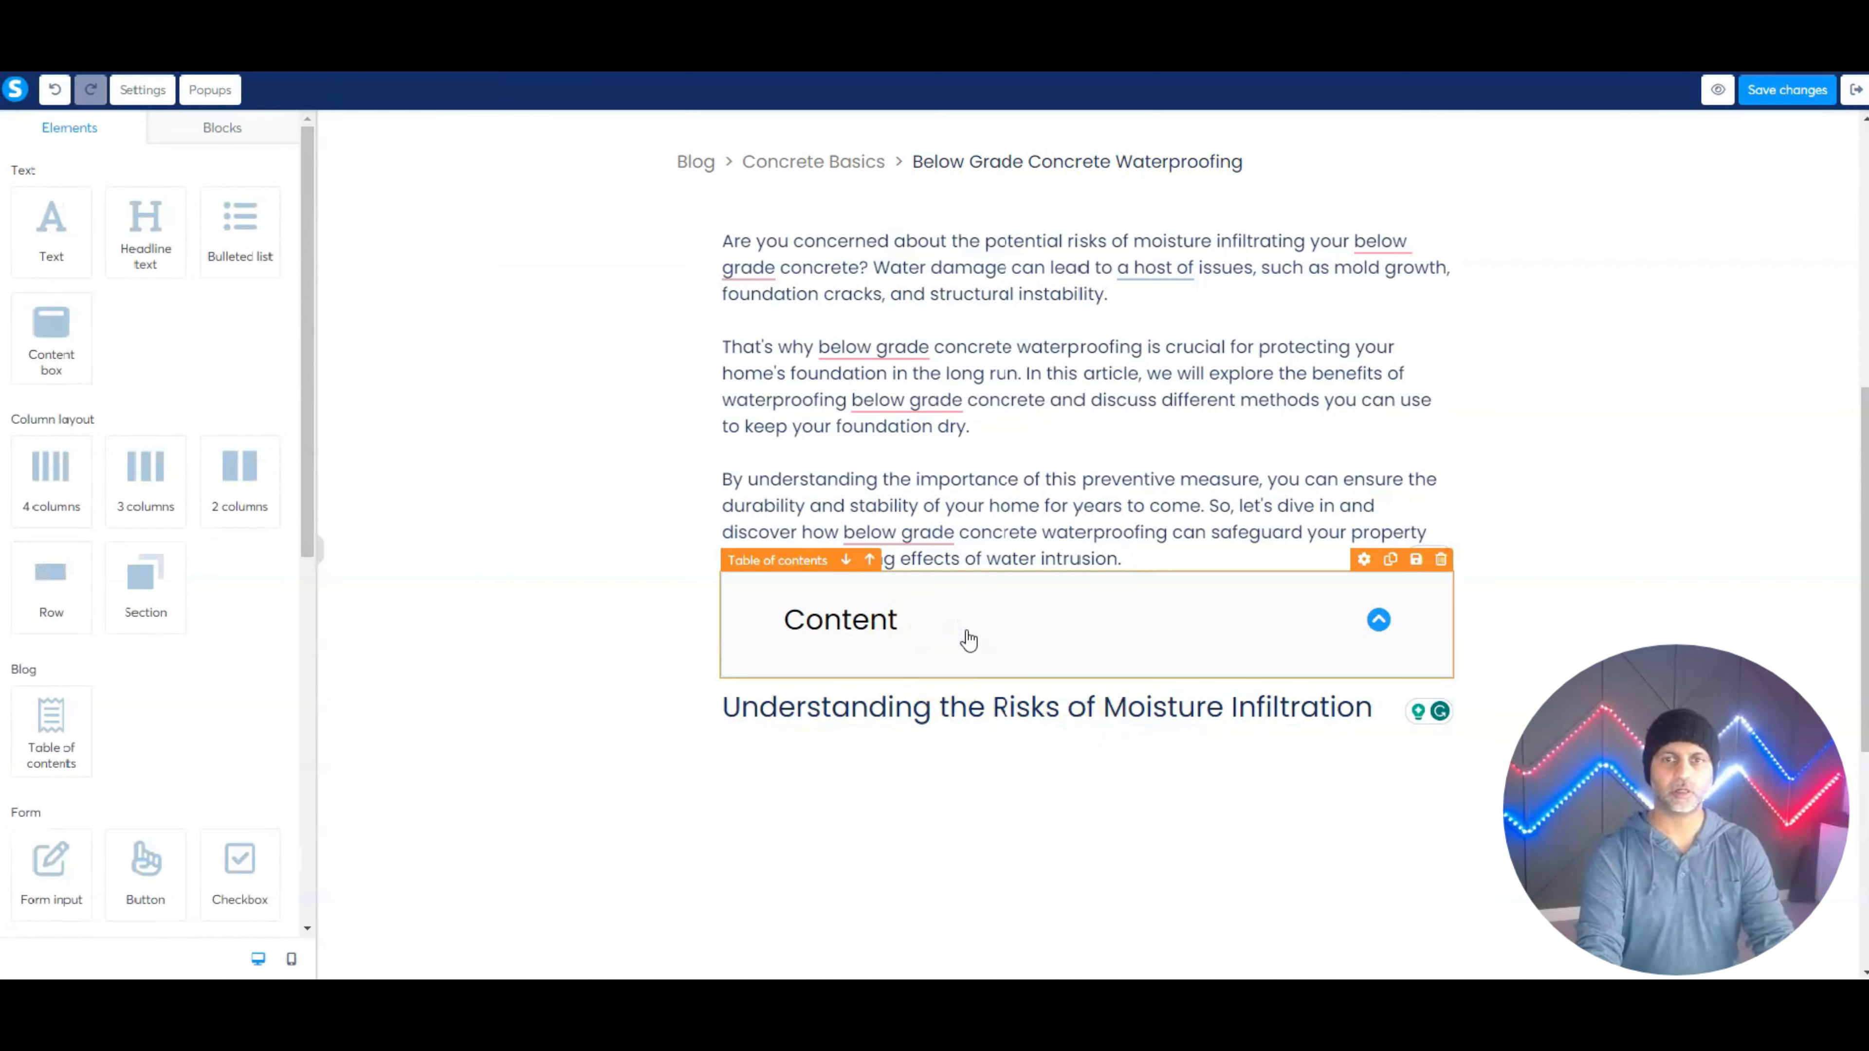
Include H2 headings in the table of contents again.
click(1052, 620)
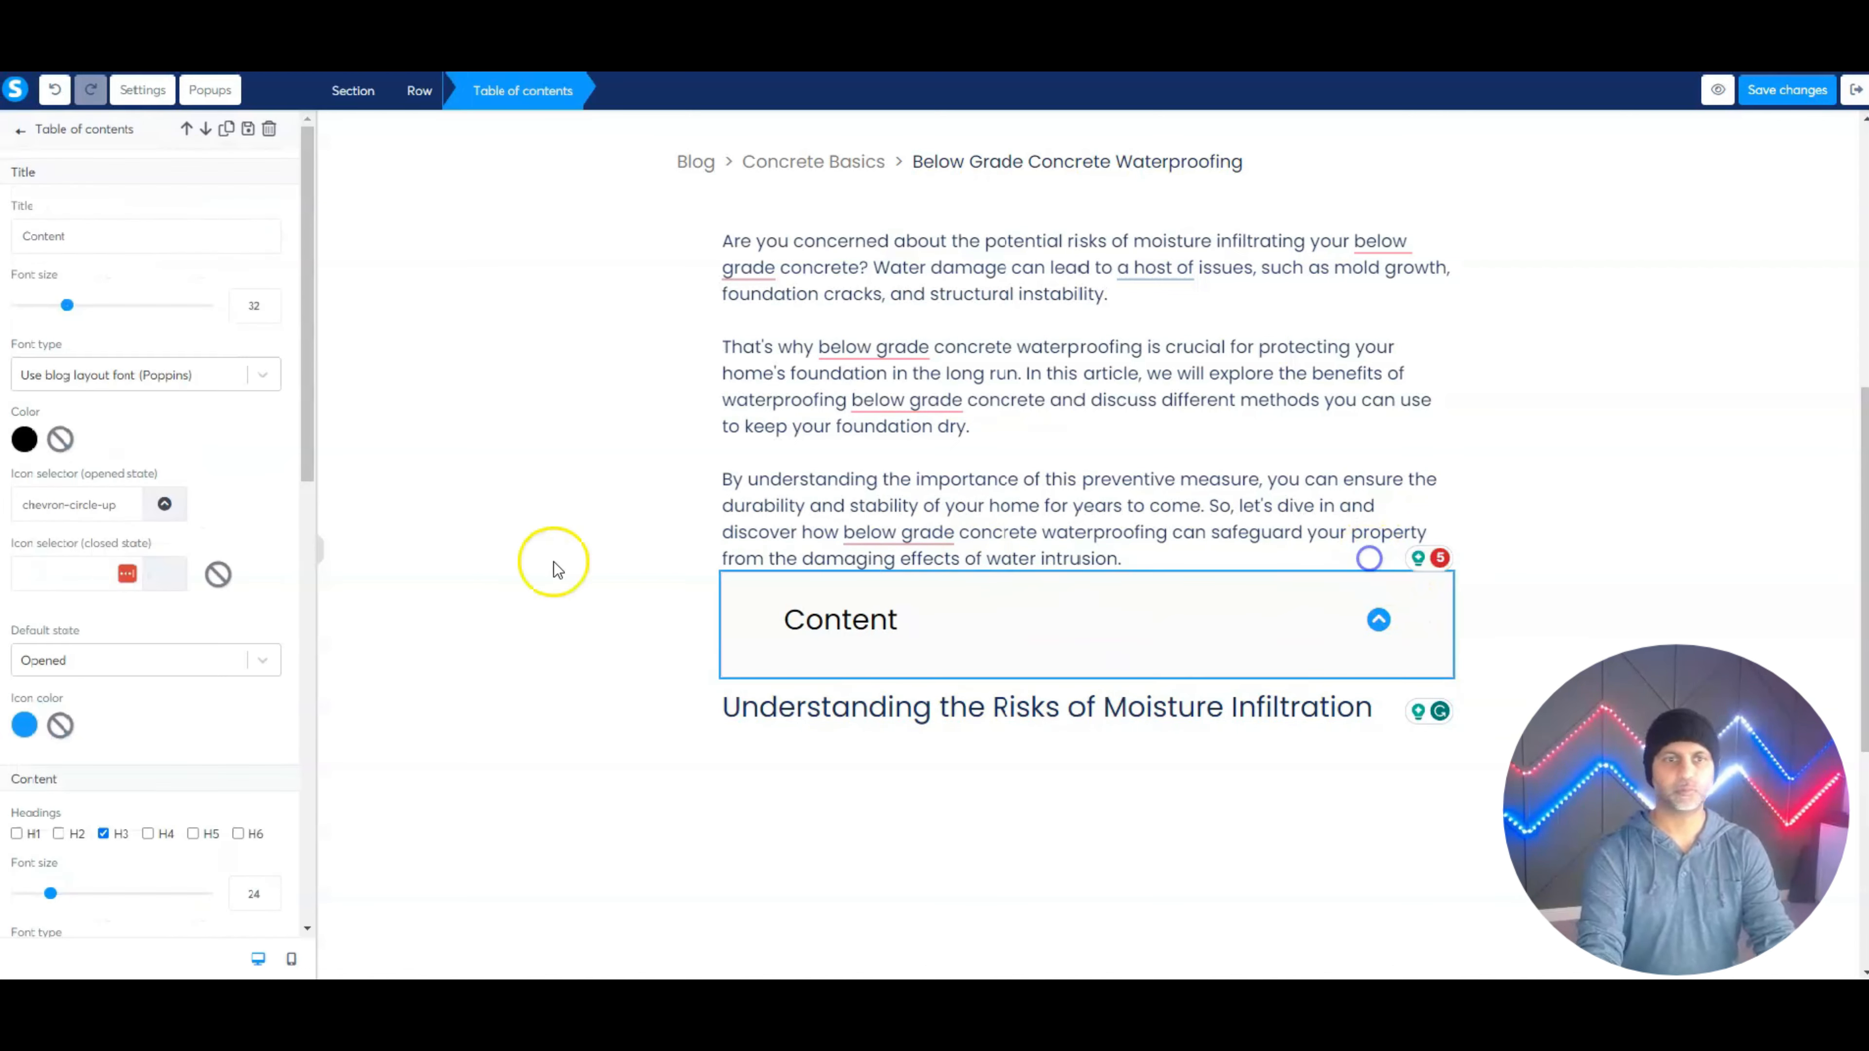
click(59, 834)
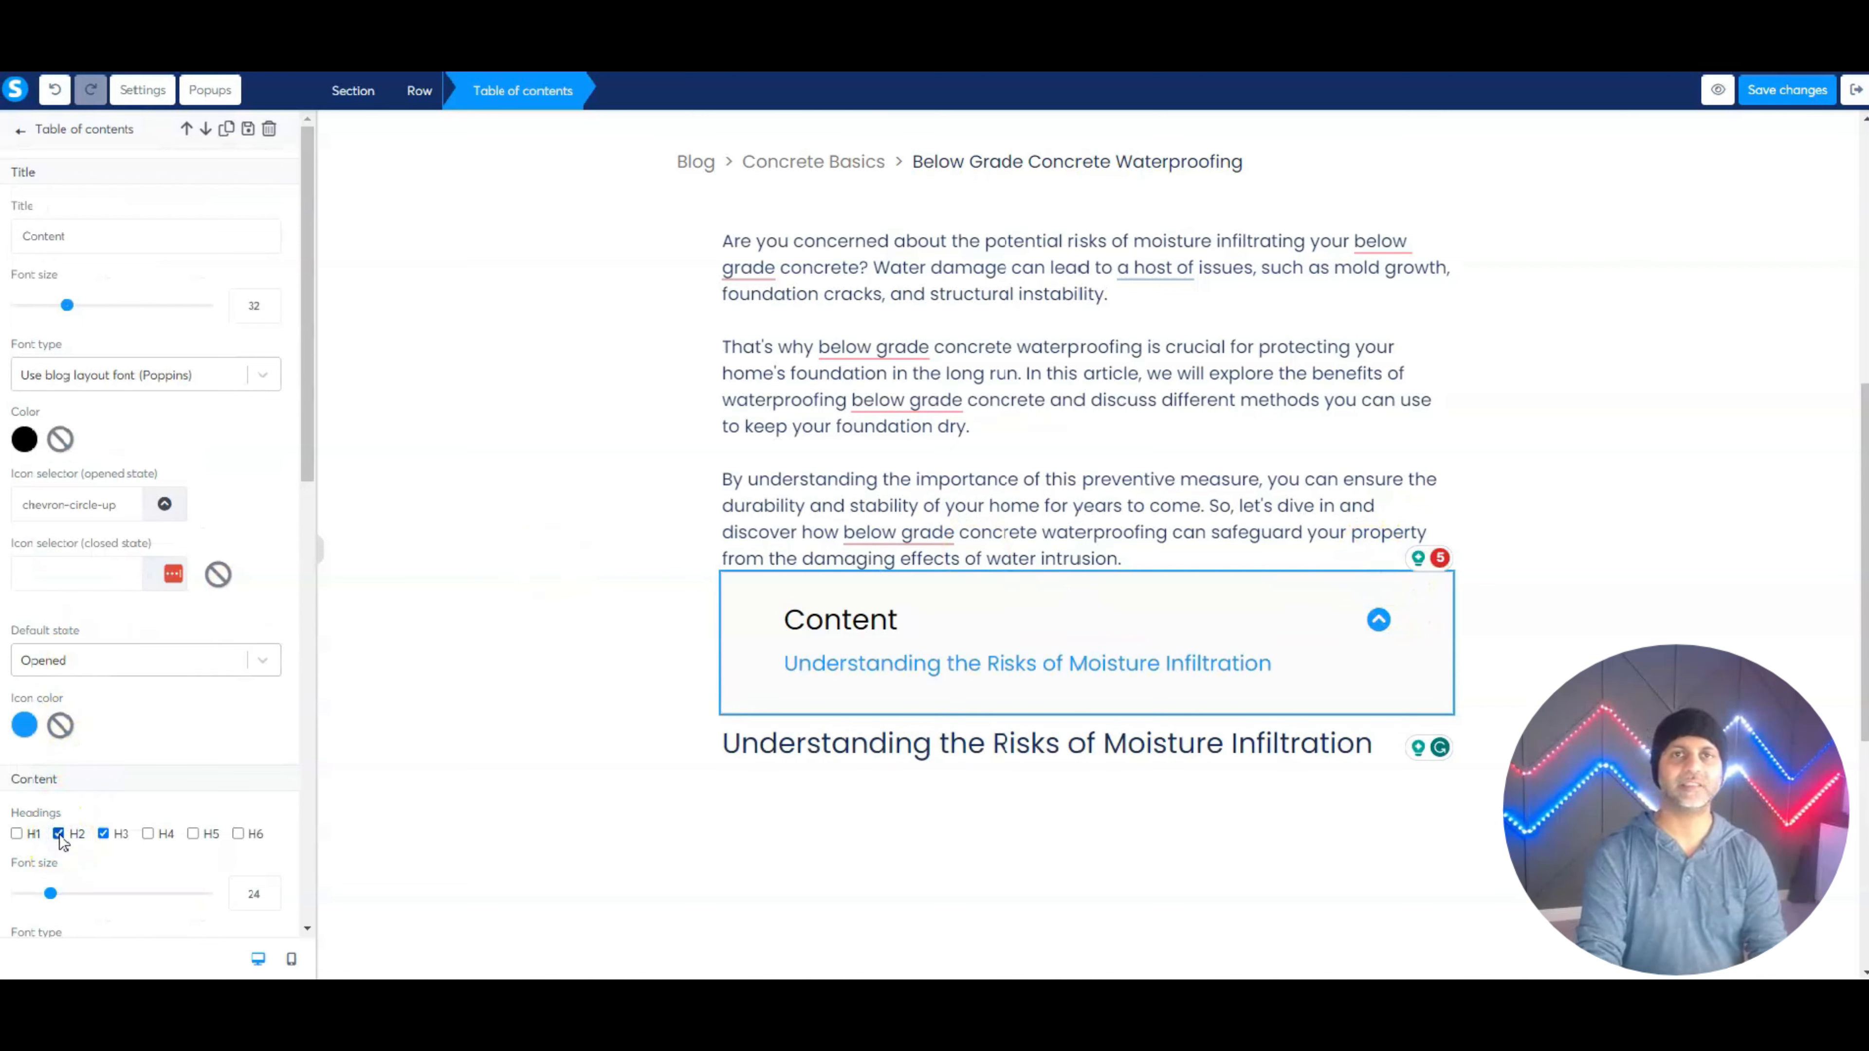
click(1211, 722)
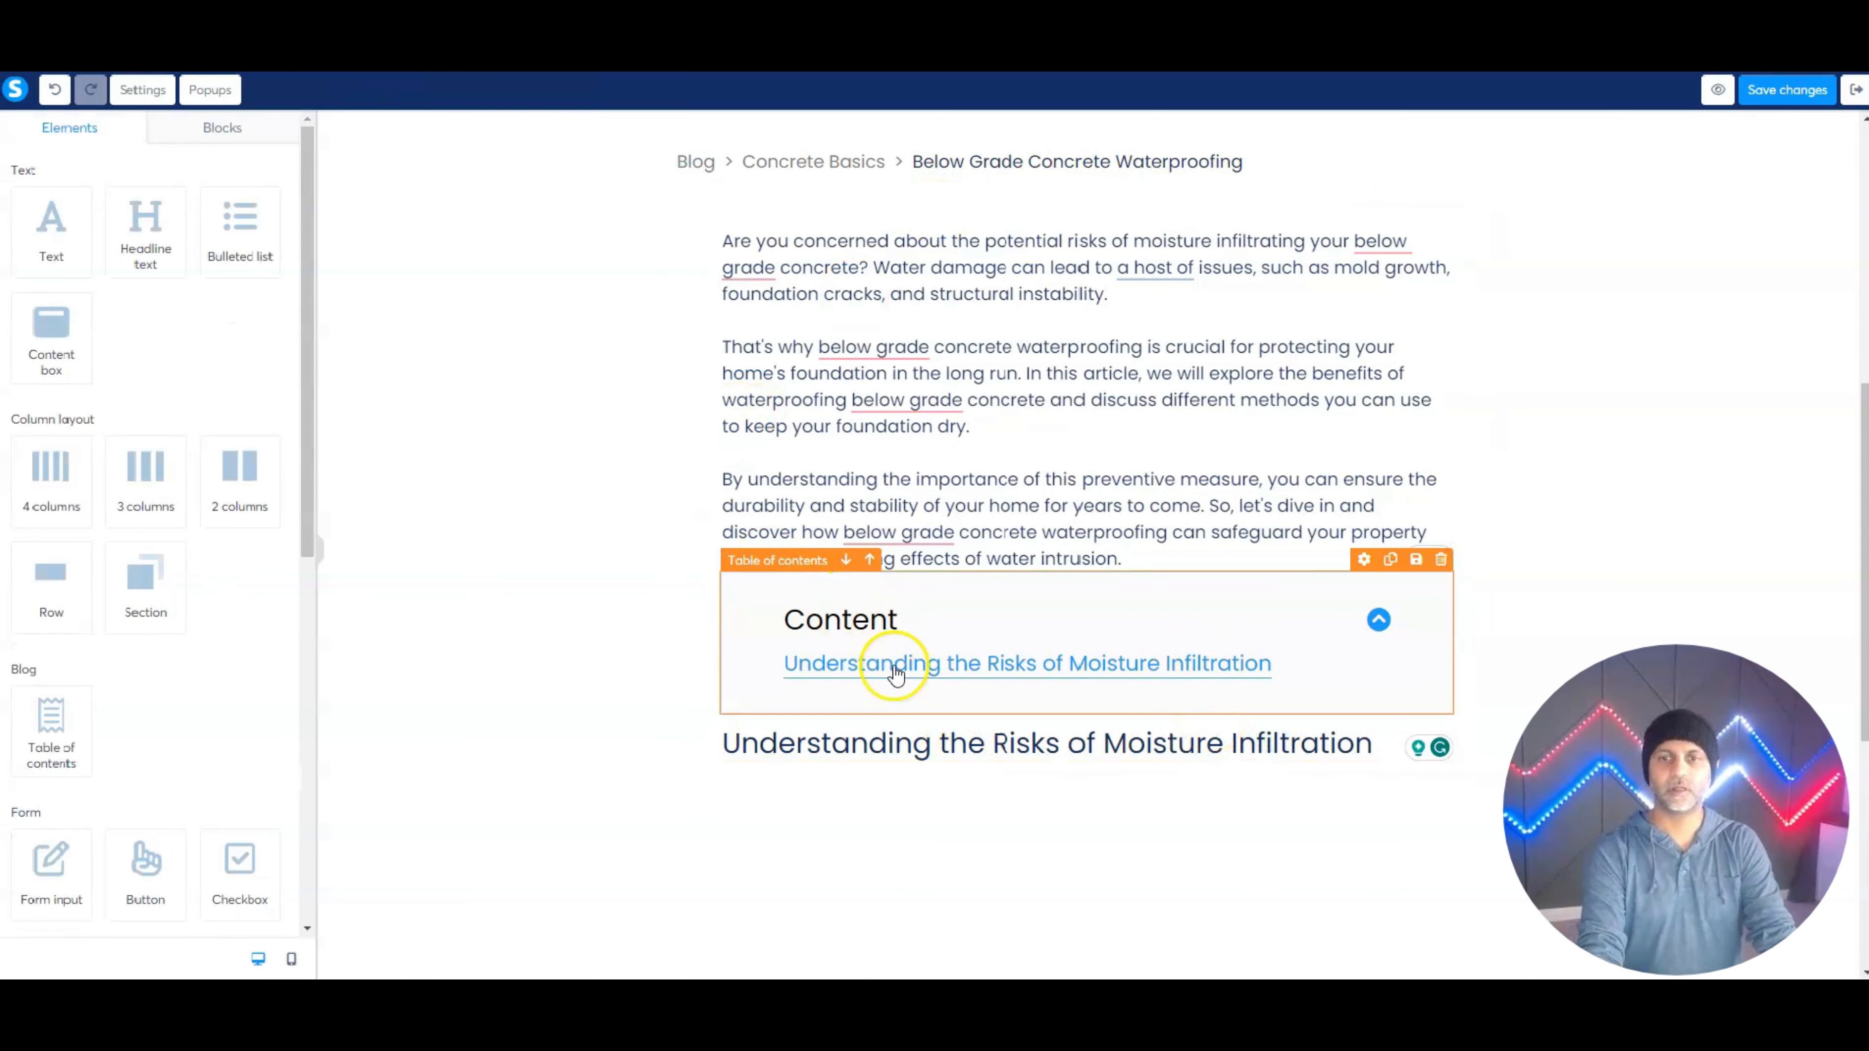
Switch to the Word document and copy the body paragraph of the "Understanding the Risks of Moisture Infiltration" section.
click(883, 753)
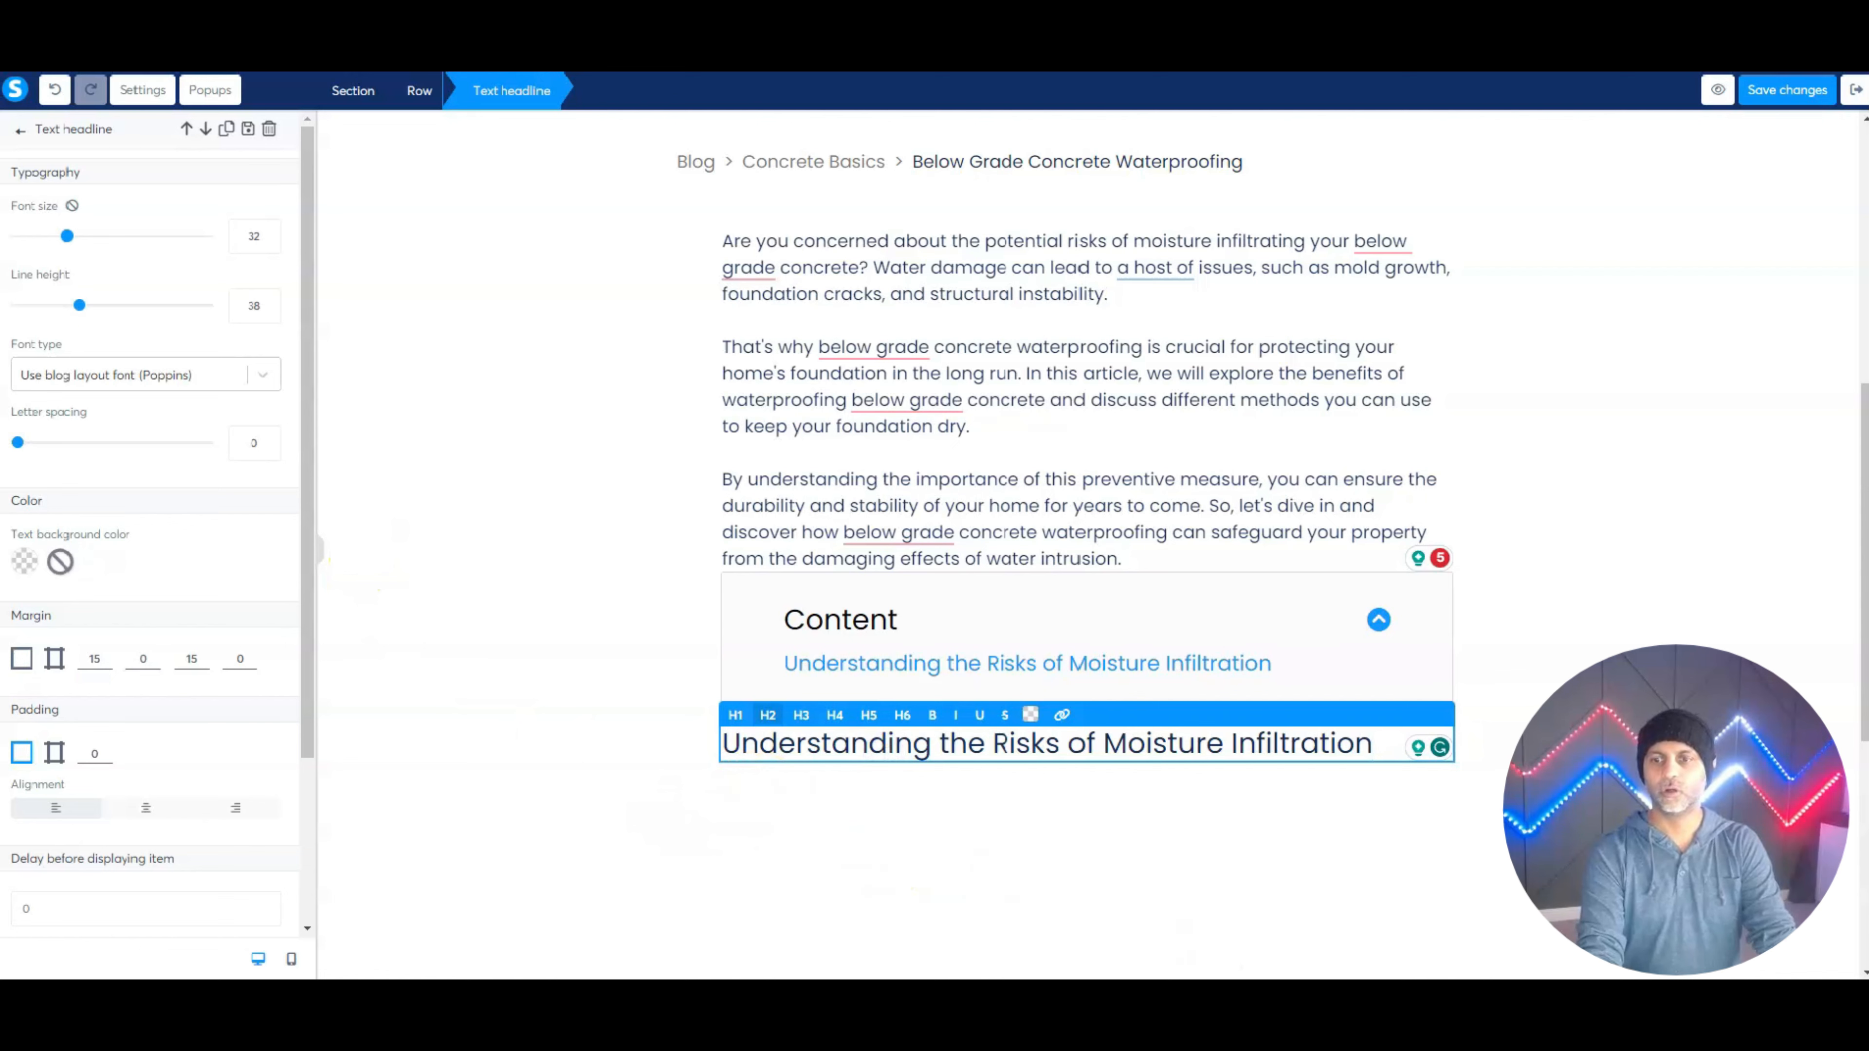
key(alt+Tab)
scroll(354, 457, down, 2)
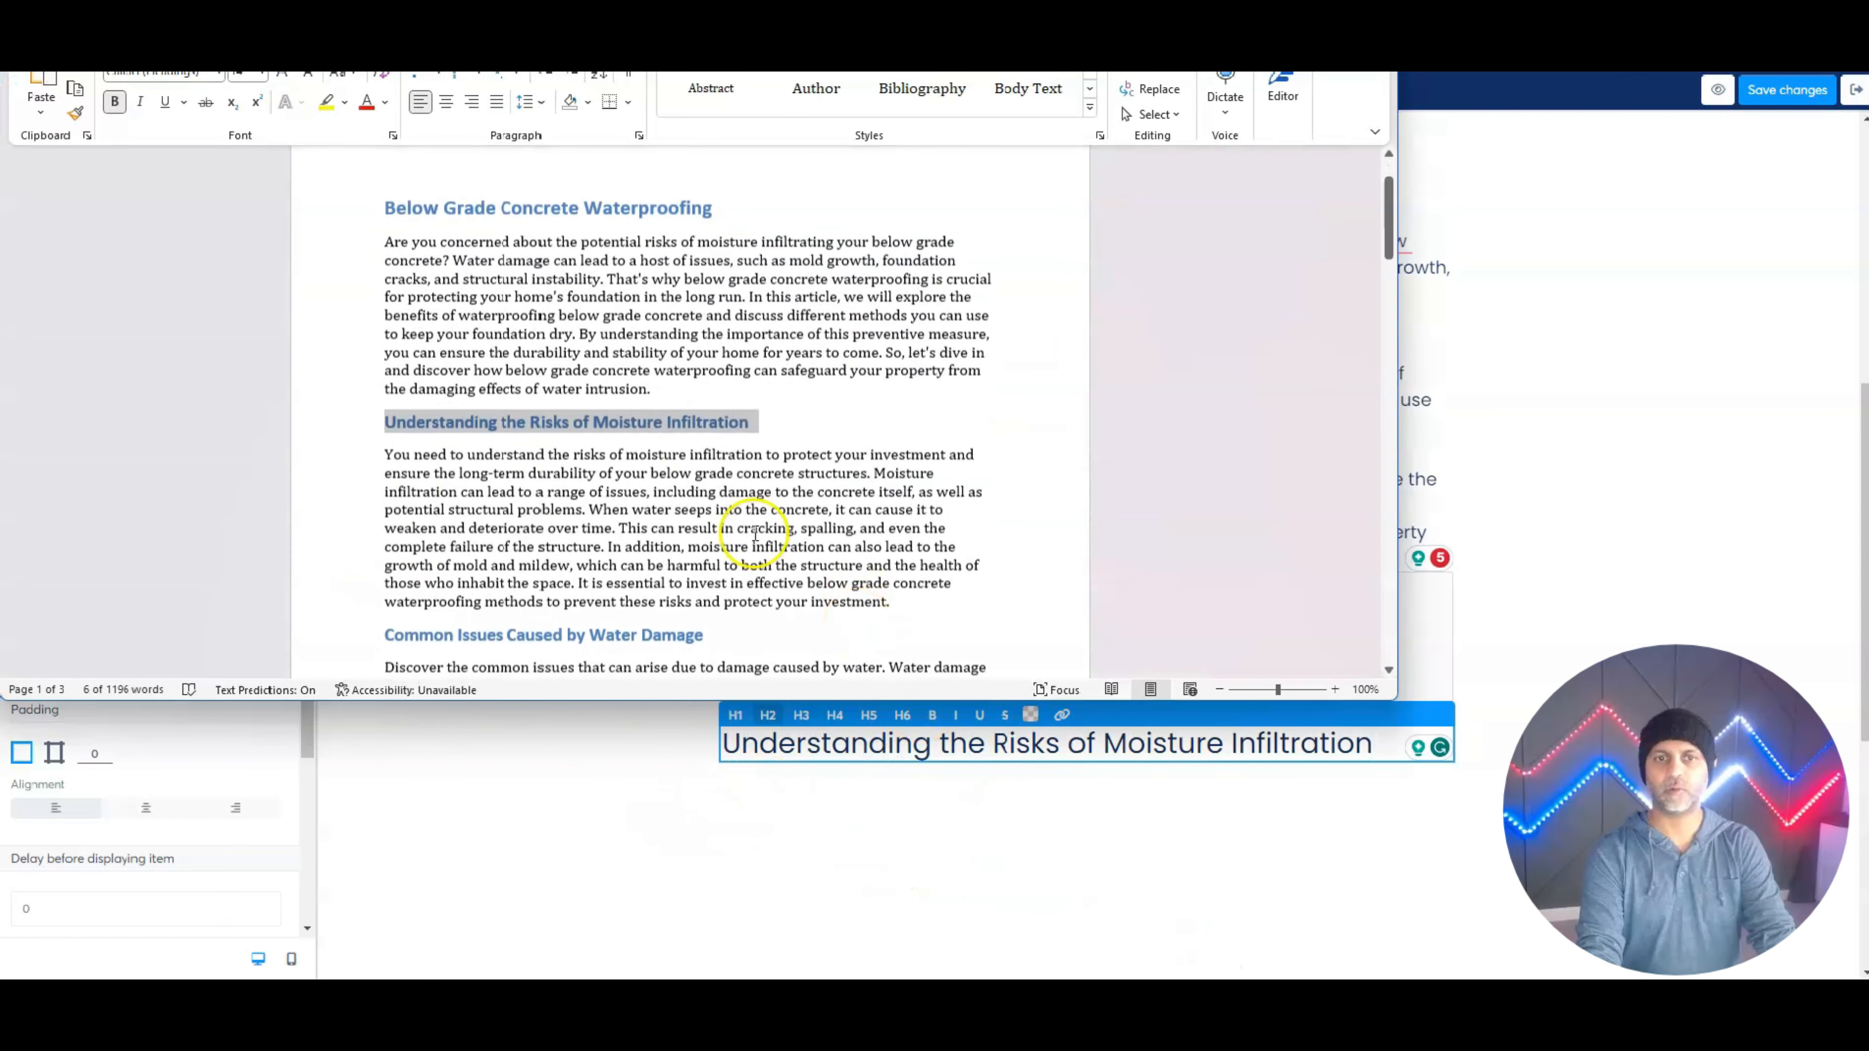
drag(390, 452, 919, 608)
key(ctrl+c)
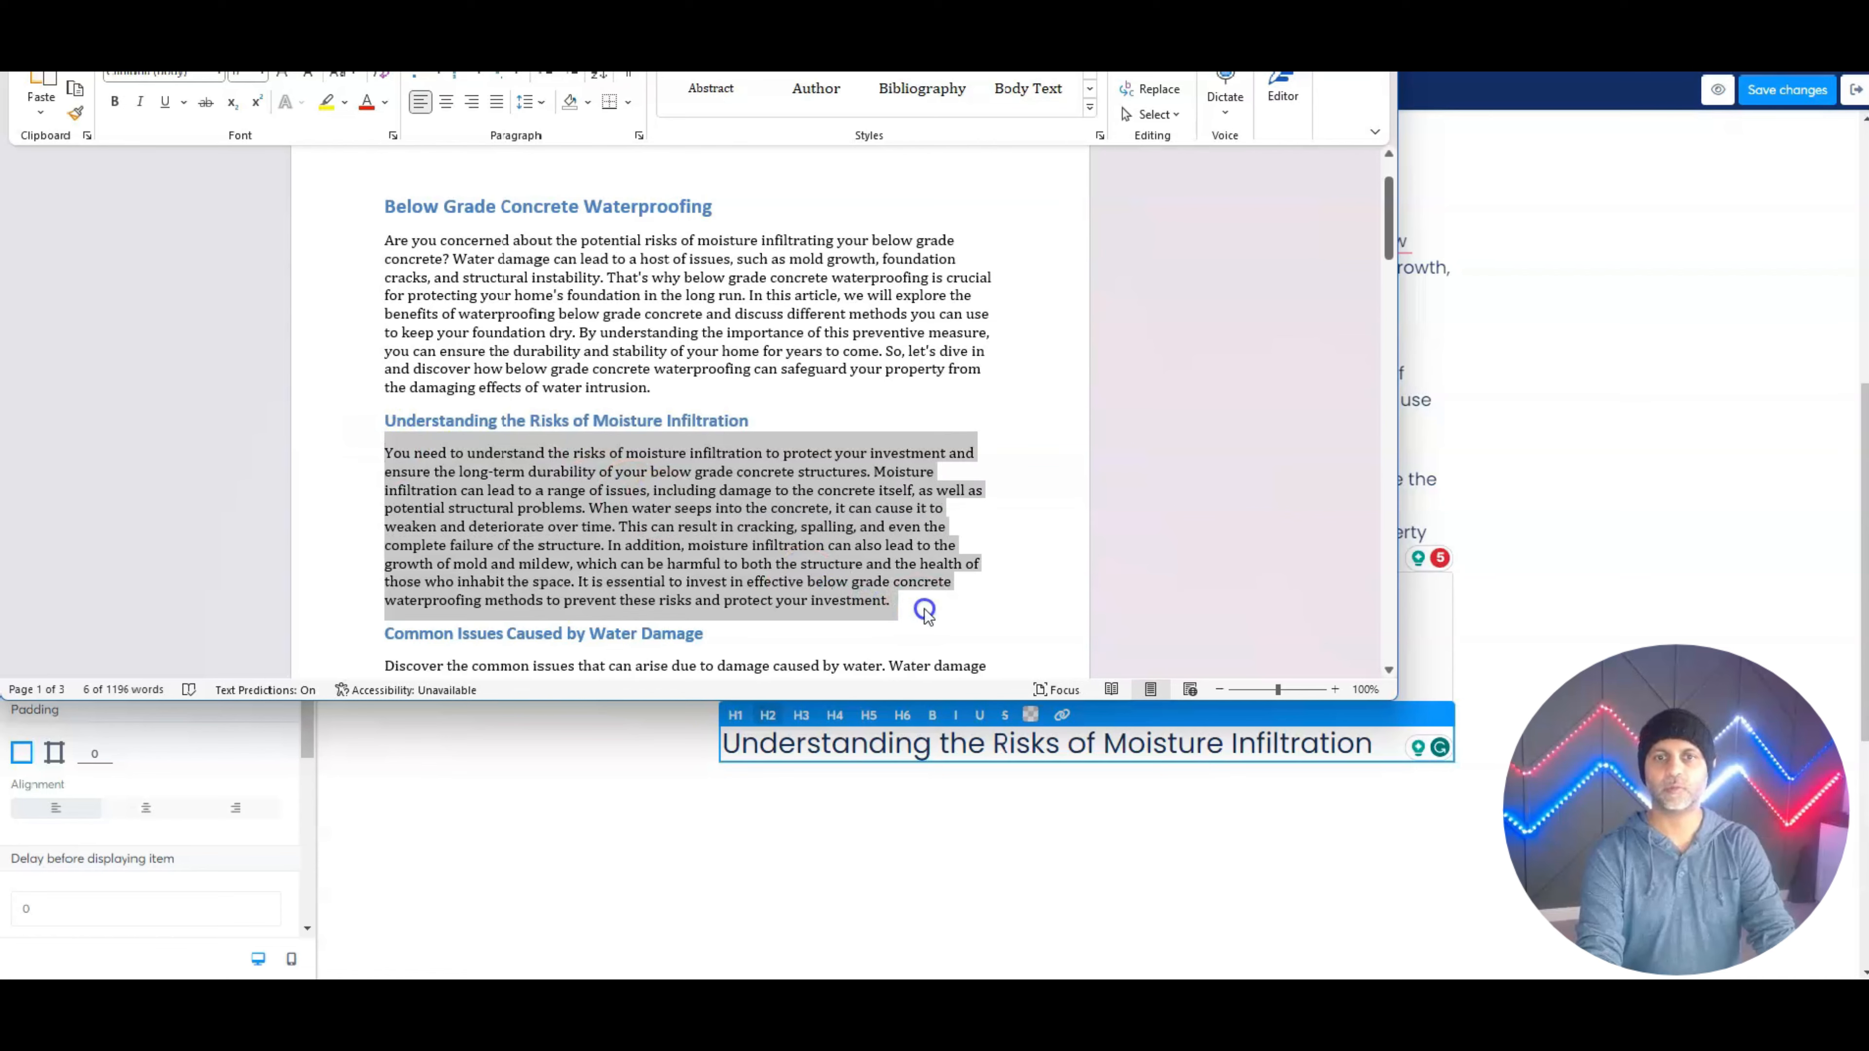
Switch back to the blog editor, duplicate the introductory text block and move the copy below the "Understanding the Risks of Moisture Infiltration" headline.
click(884, 793)
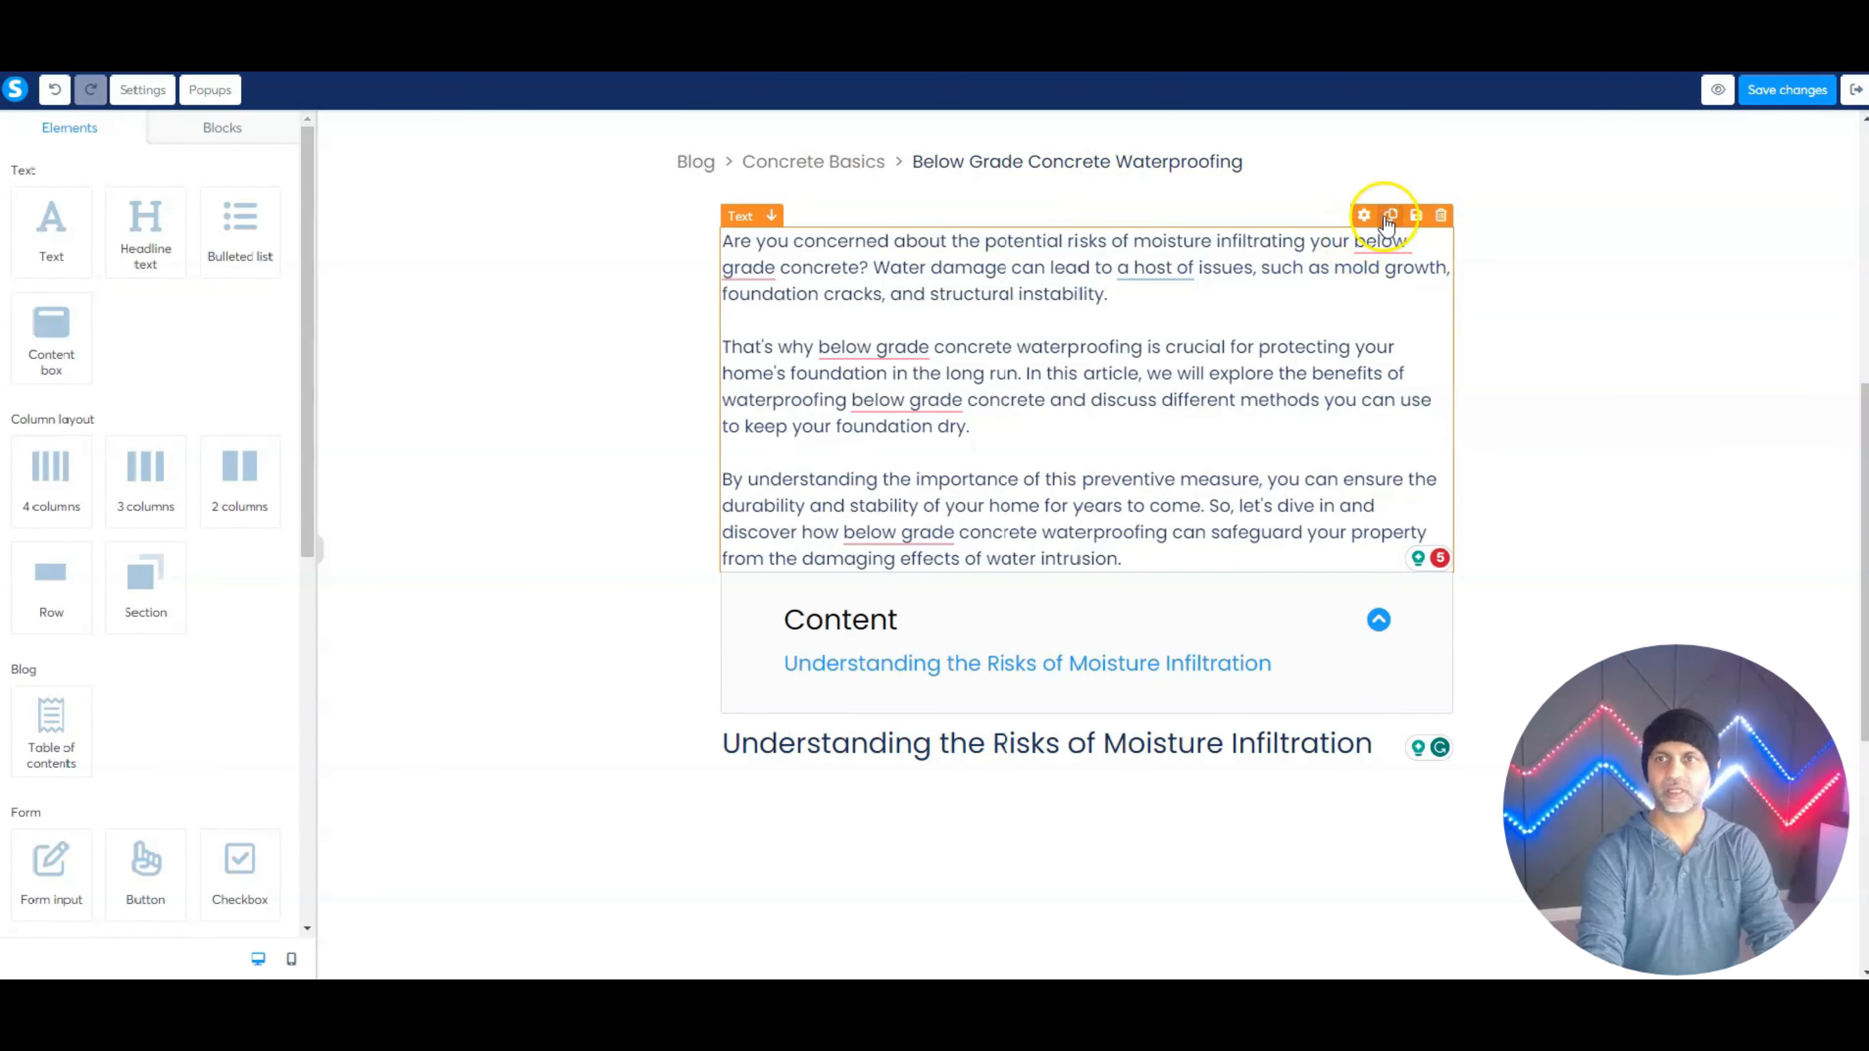
click(1389, 217)
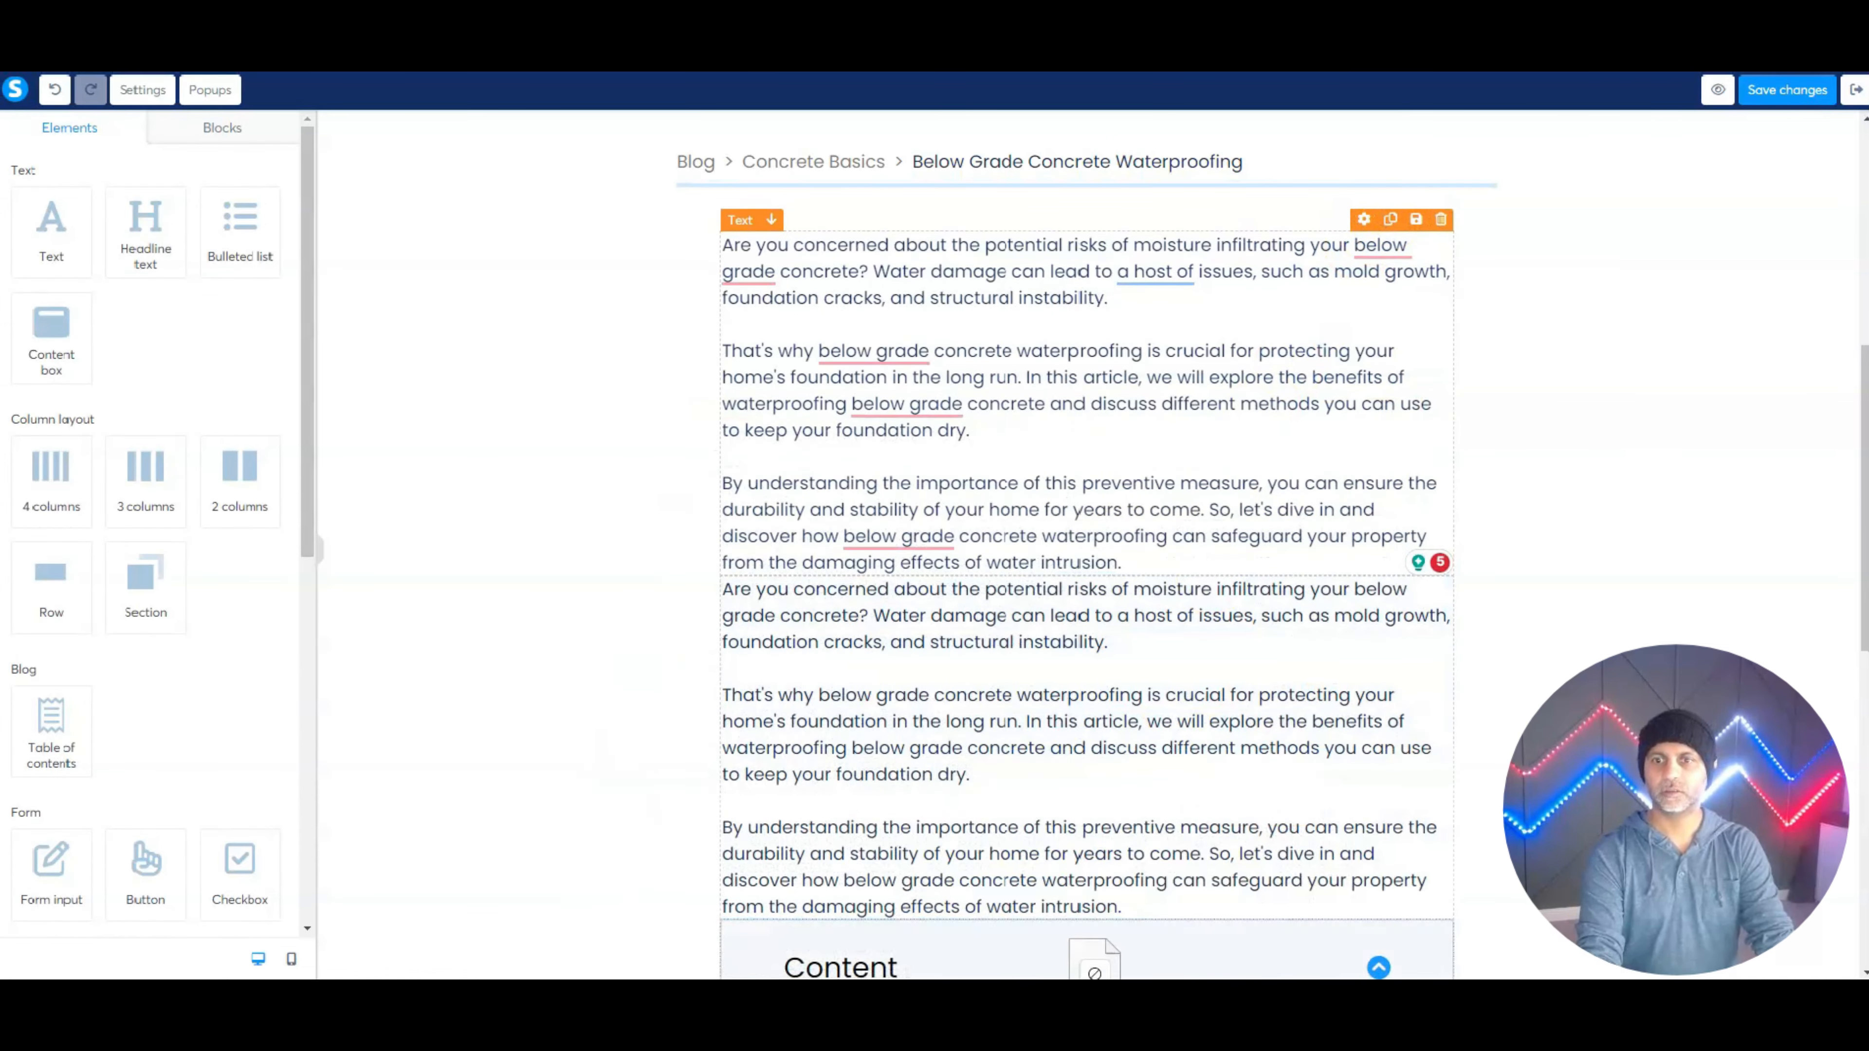
scroll(1177, 737, down, 4)
click(1174, 405)
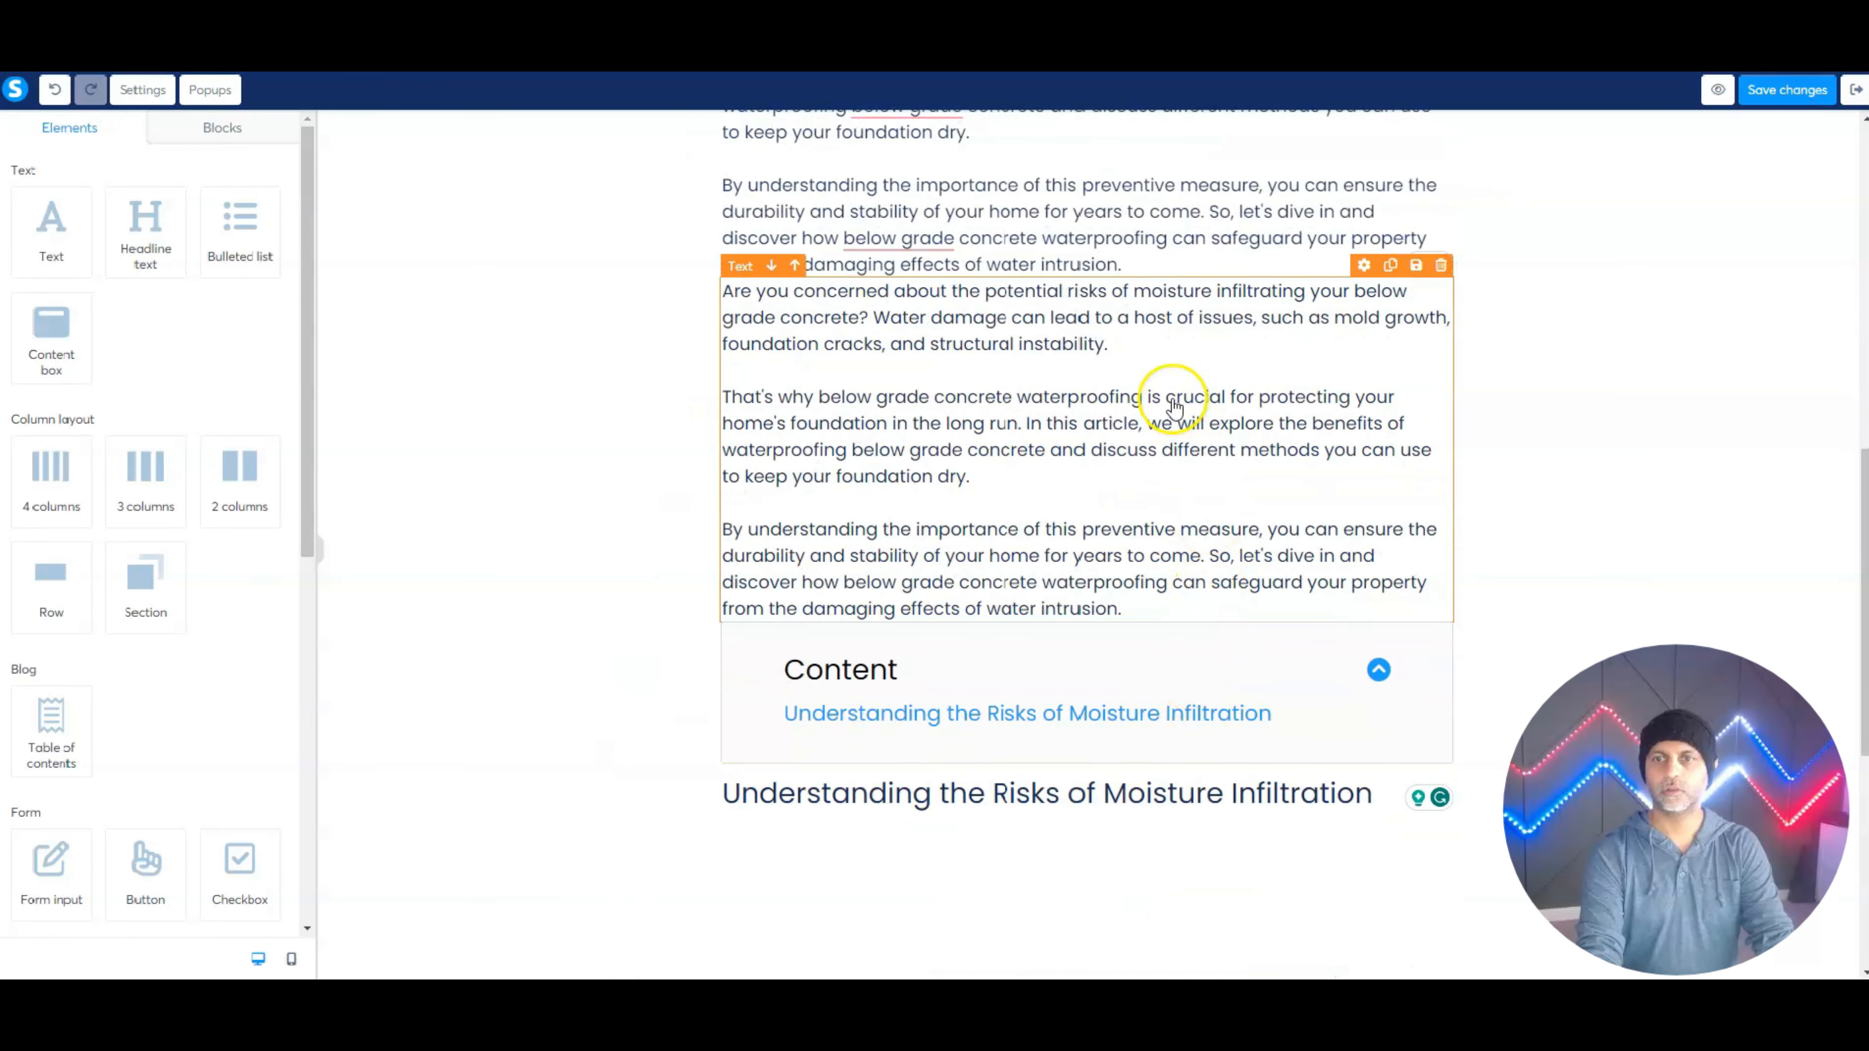
drag(1173, 405, 1022, 668)
Replace all text in the duplicated block with the paragraph copied from Word.
key(ctrl+a)
key(ctrl+v)
click(1122, 523)
Split the pasted text into four paragraphs, breaking before "Moisture infiltration can lead", "This can result" and "It is essential".
click(1380, 527)
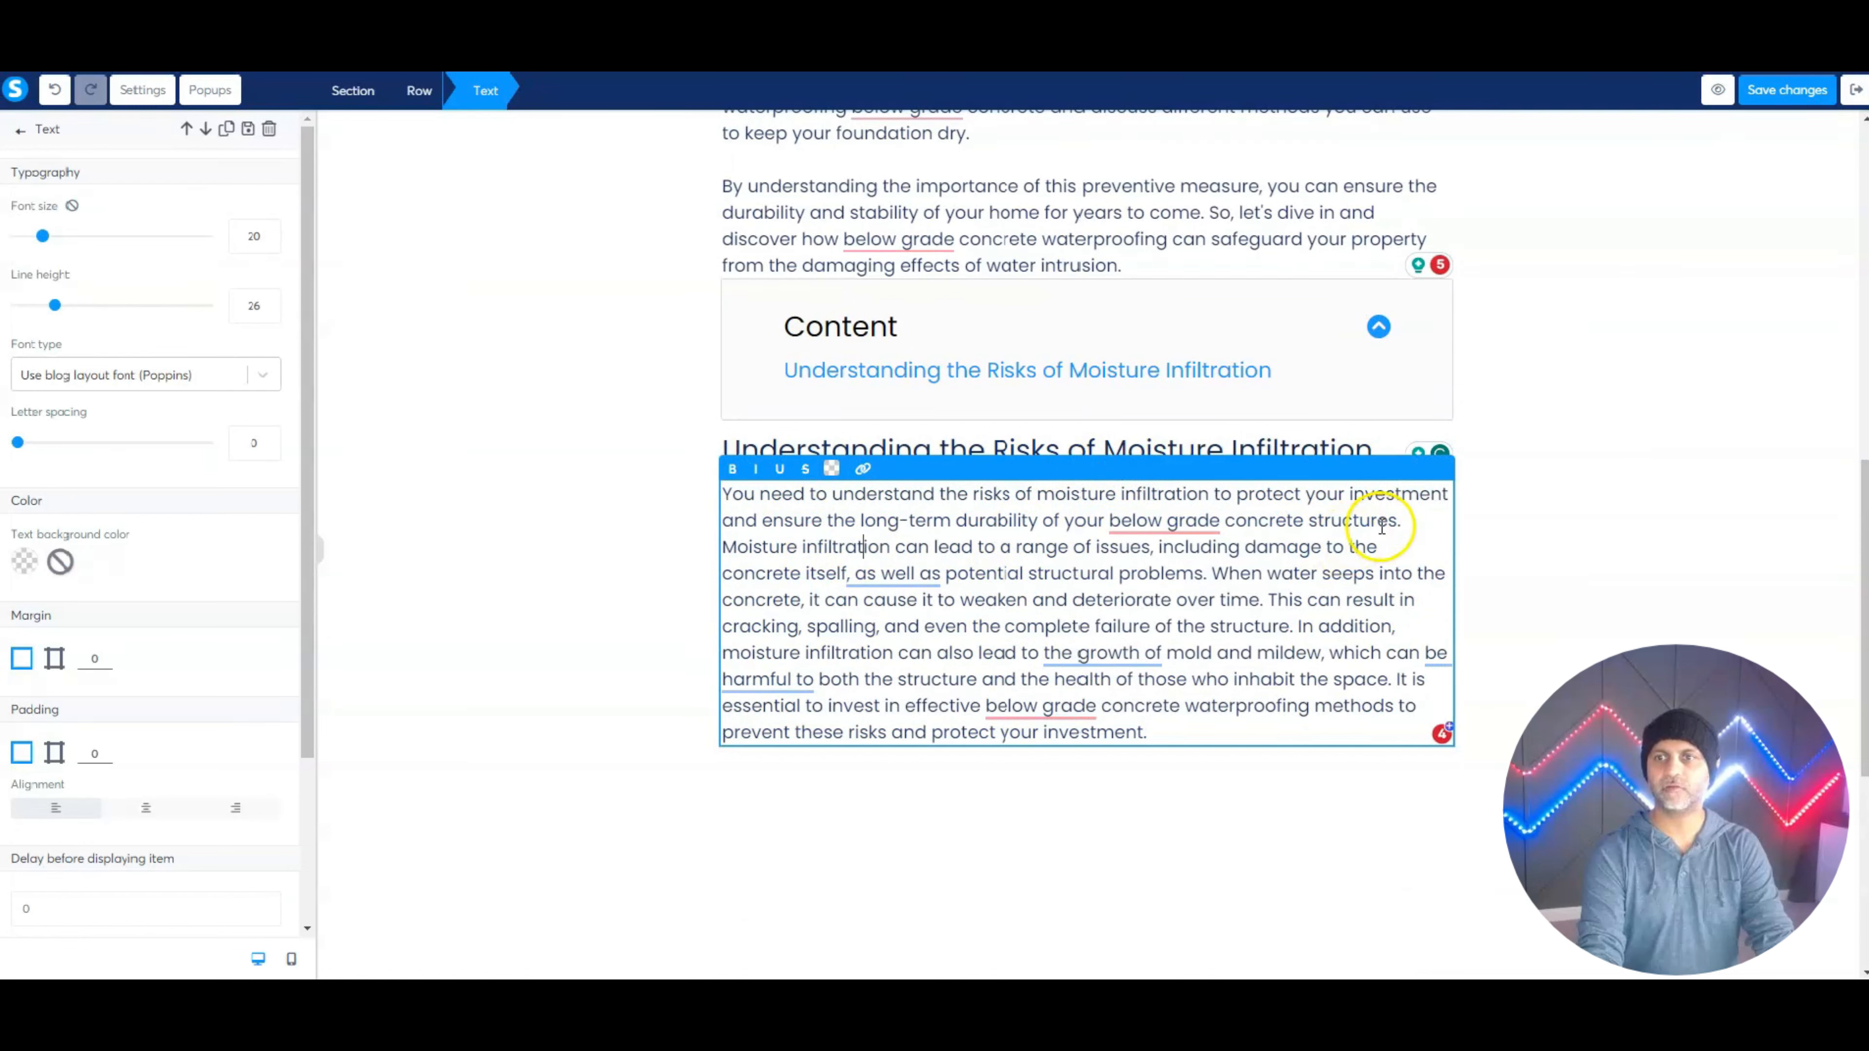
key(Return)
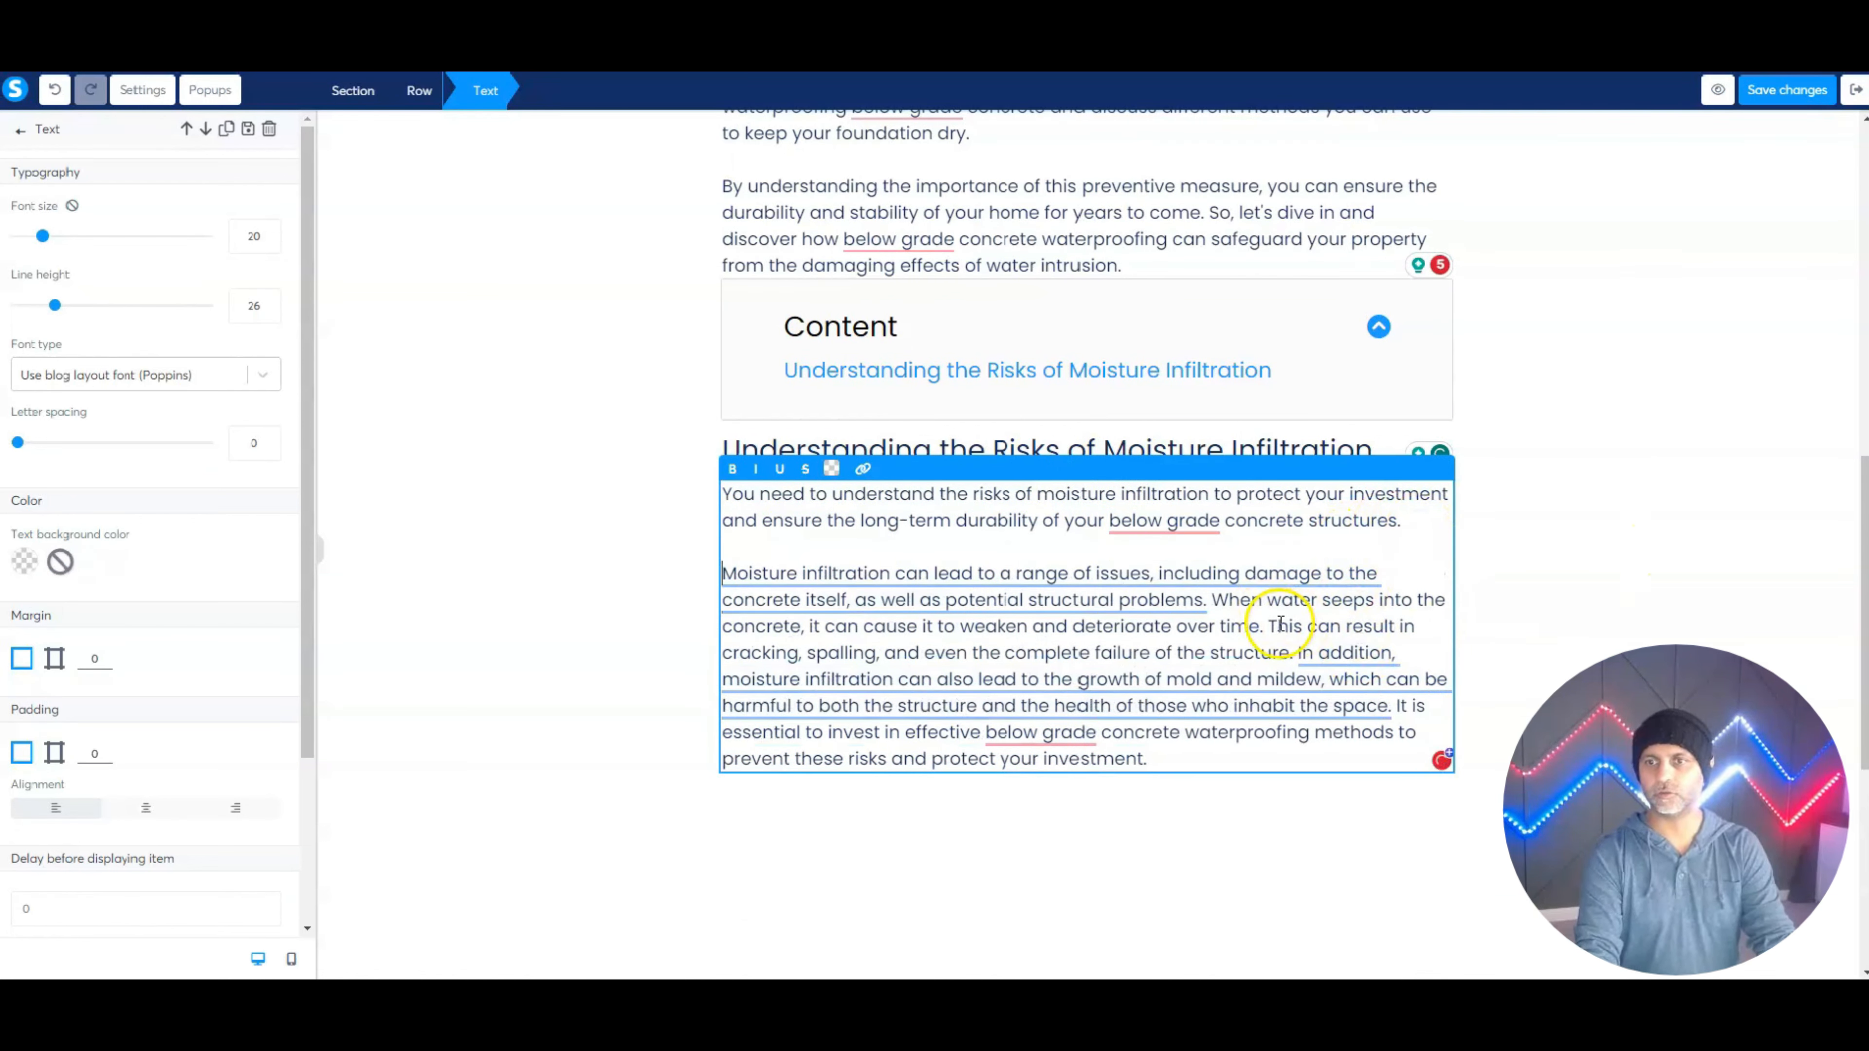
click(1345, 546)
key(Return)
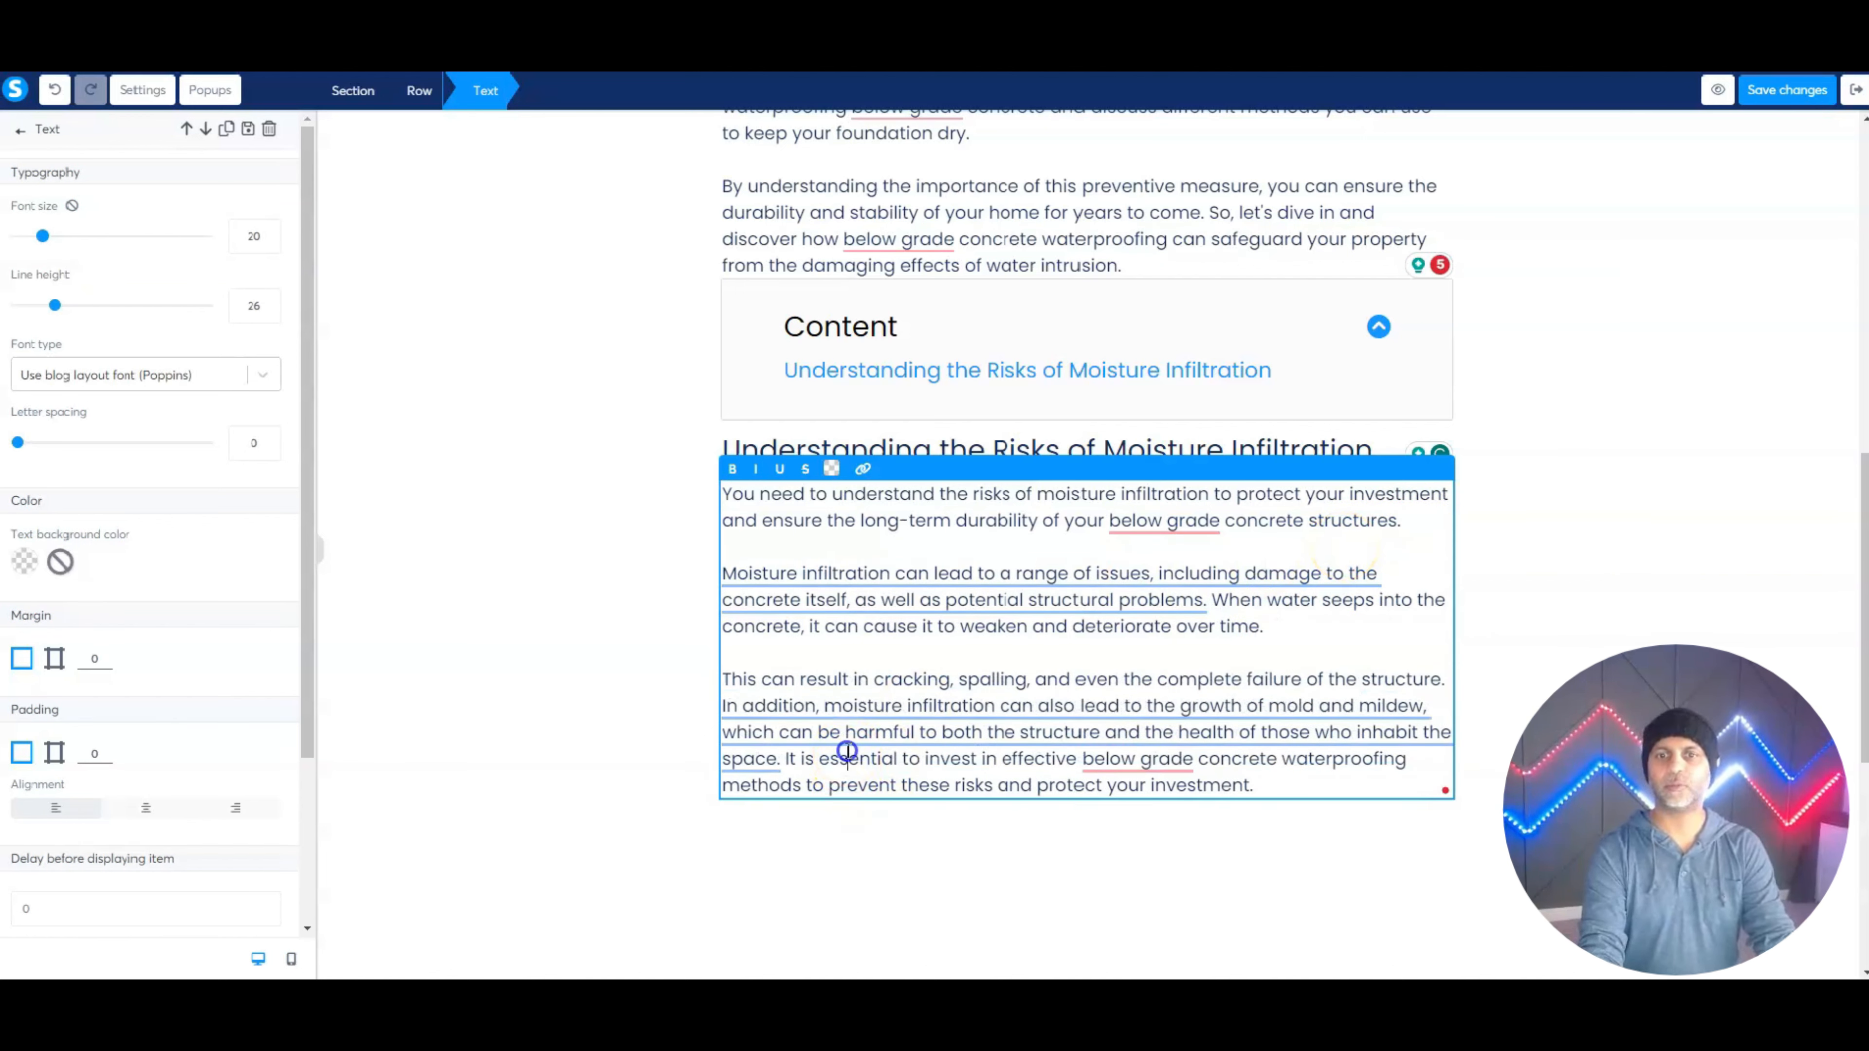
key(Return)
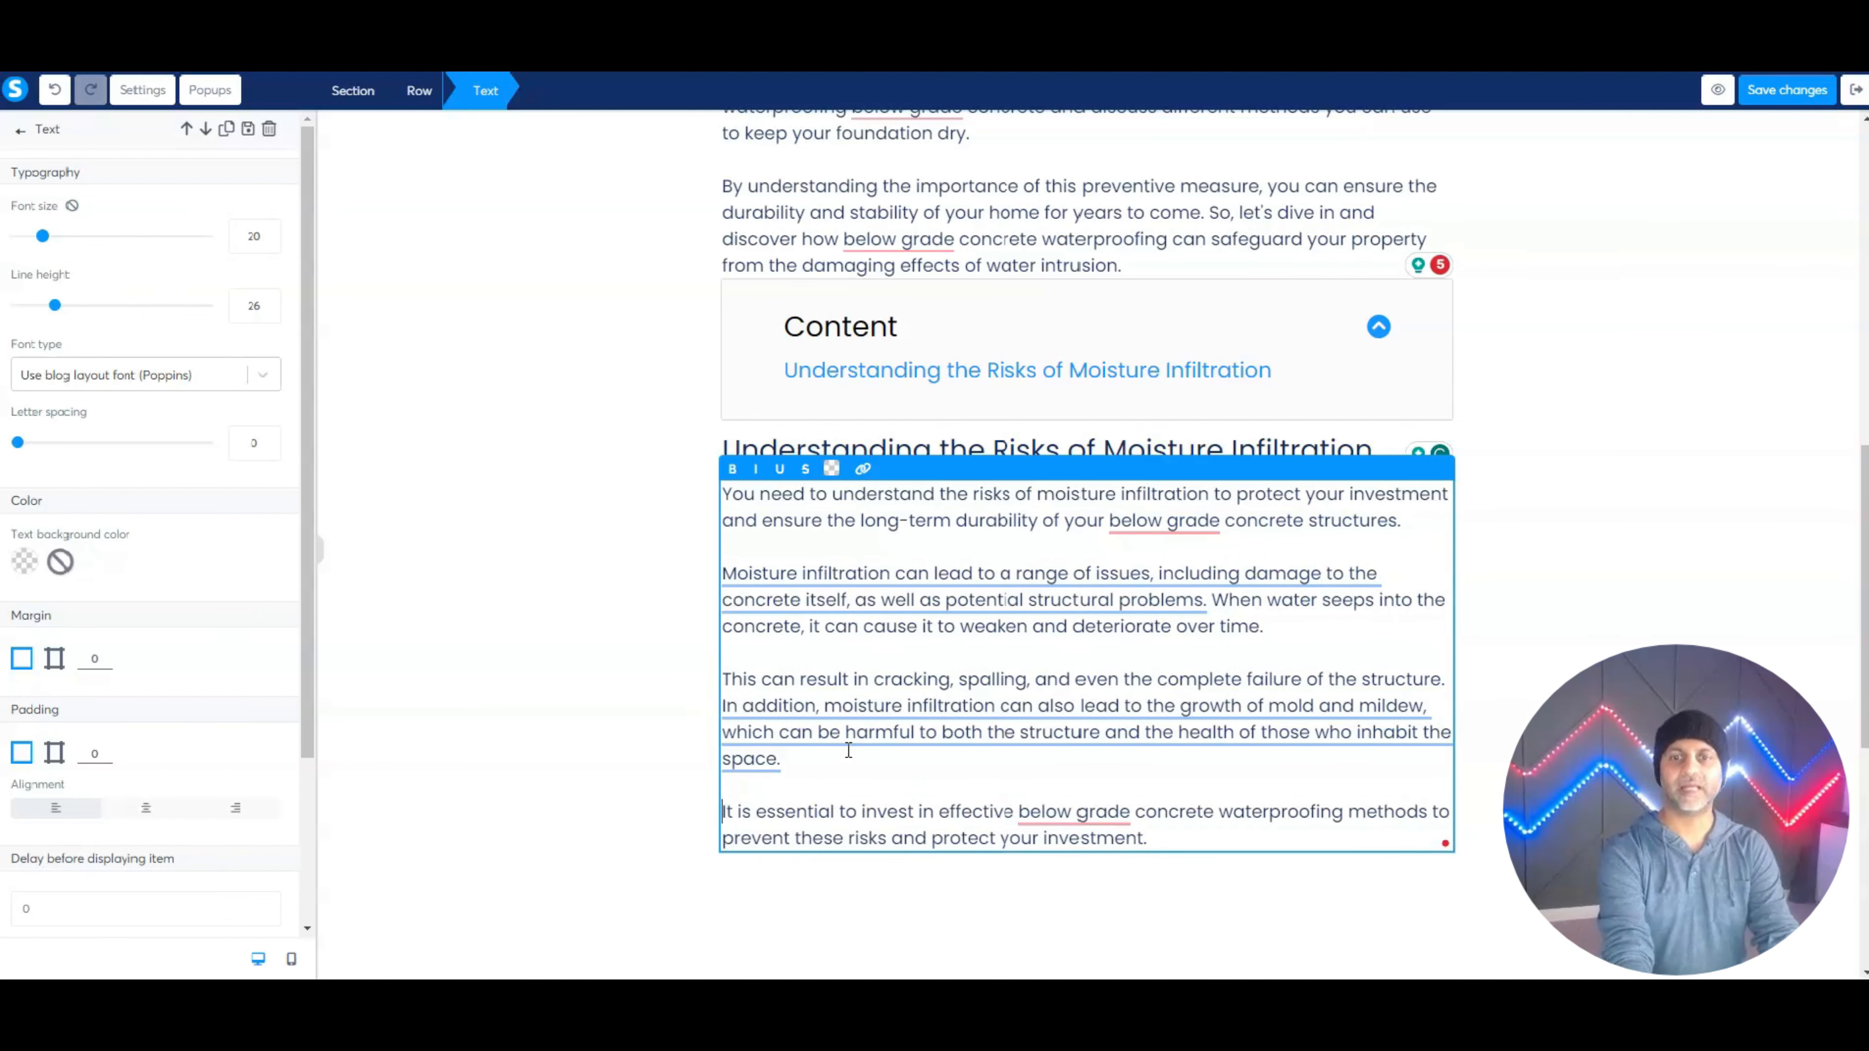
Accept the Grammarly rewrites "itself and potential structural problems" and "lead to mold and mildew, which can harm both the structure".
click(1001, 572)
click(942, 655)
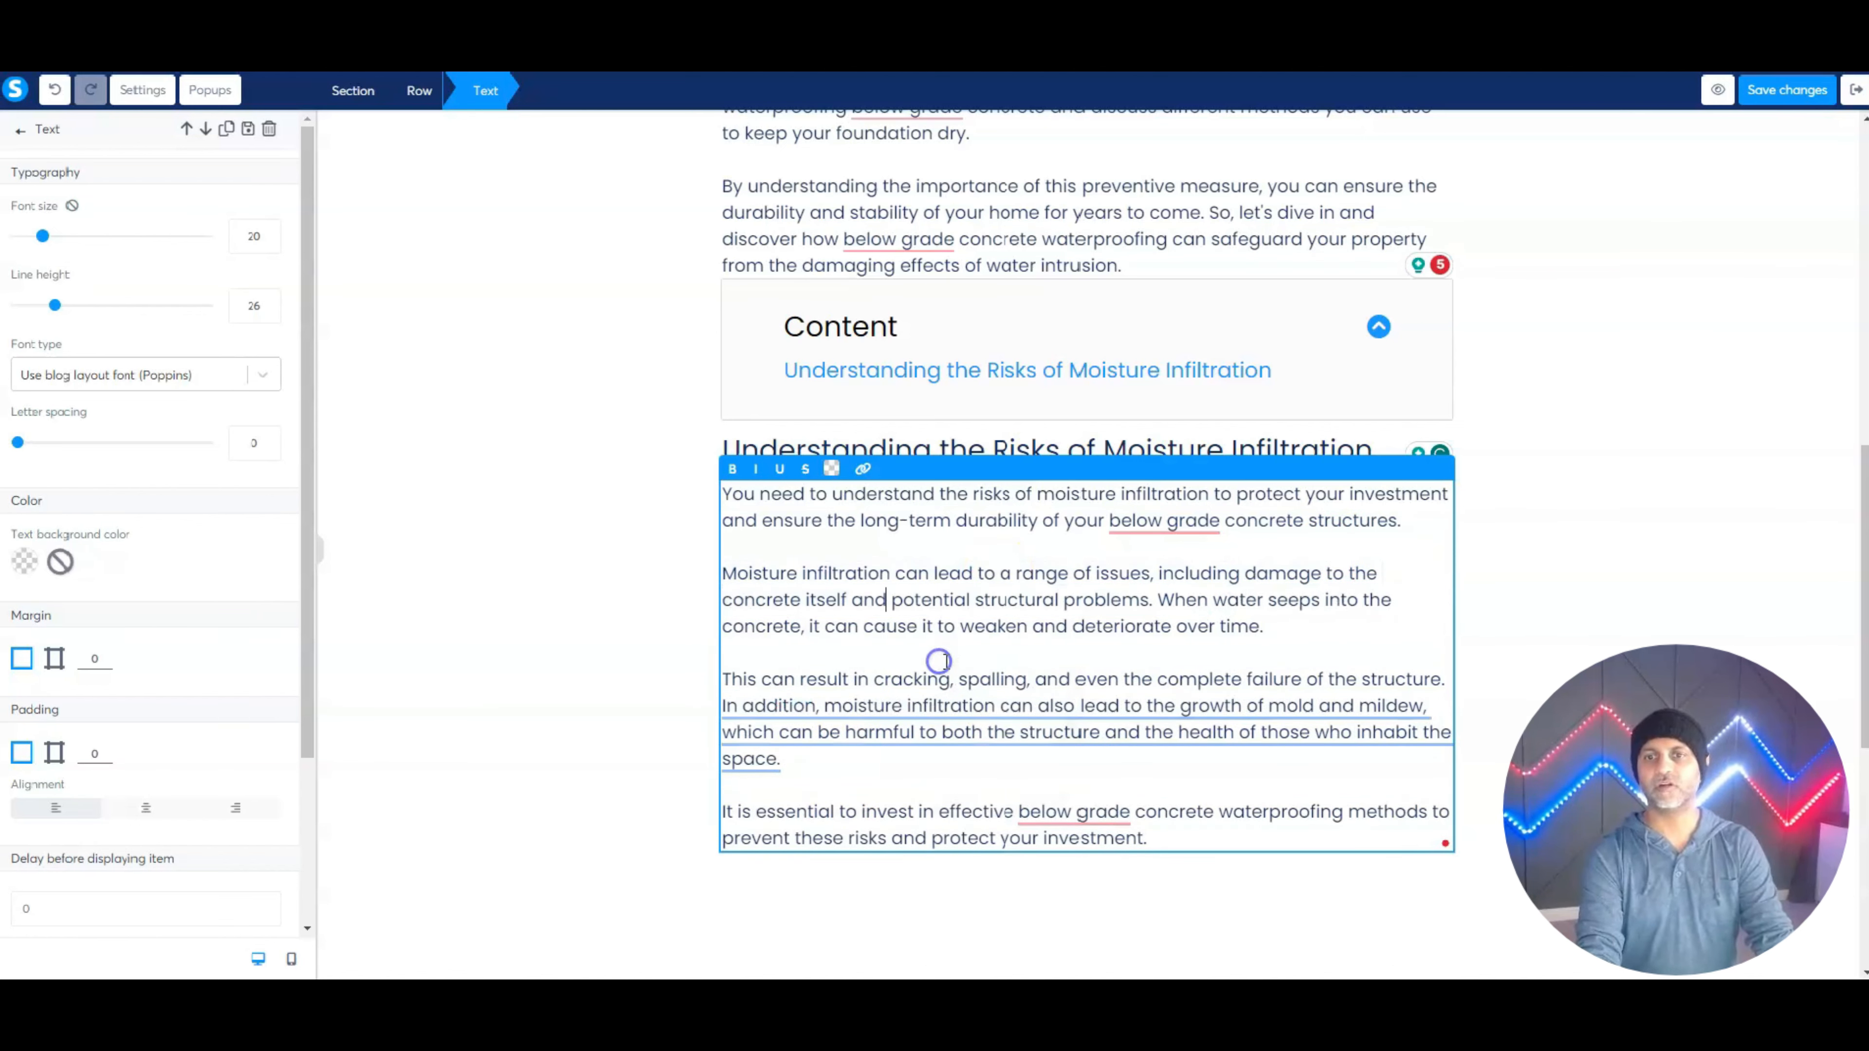
click(986, 705)
click(960, 786)
Hyphenate "below-grade" in the first and last paragraphs and accept the rewrite beginning "Investing in effective below-grade concrete waterproofing methods is essential".
mouse_move(1074, 786)
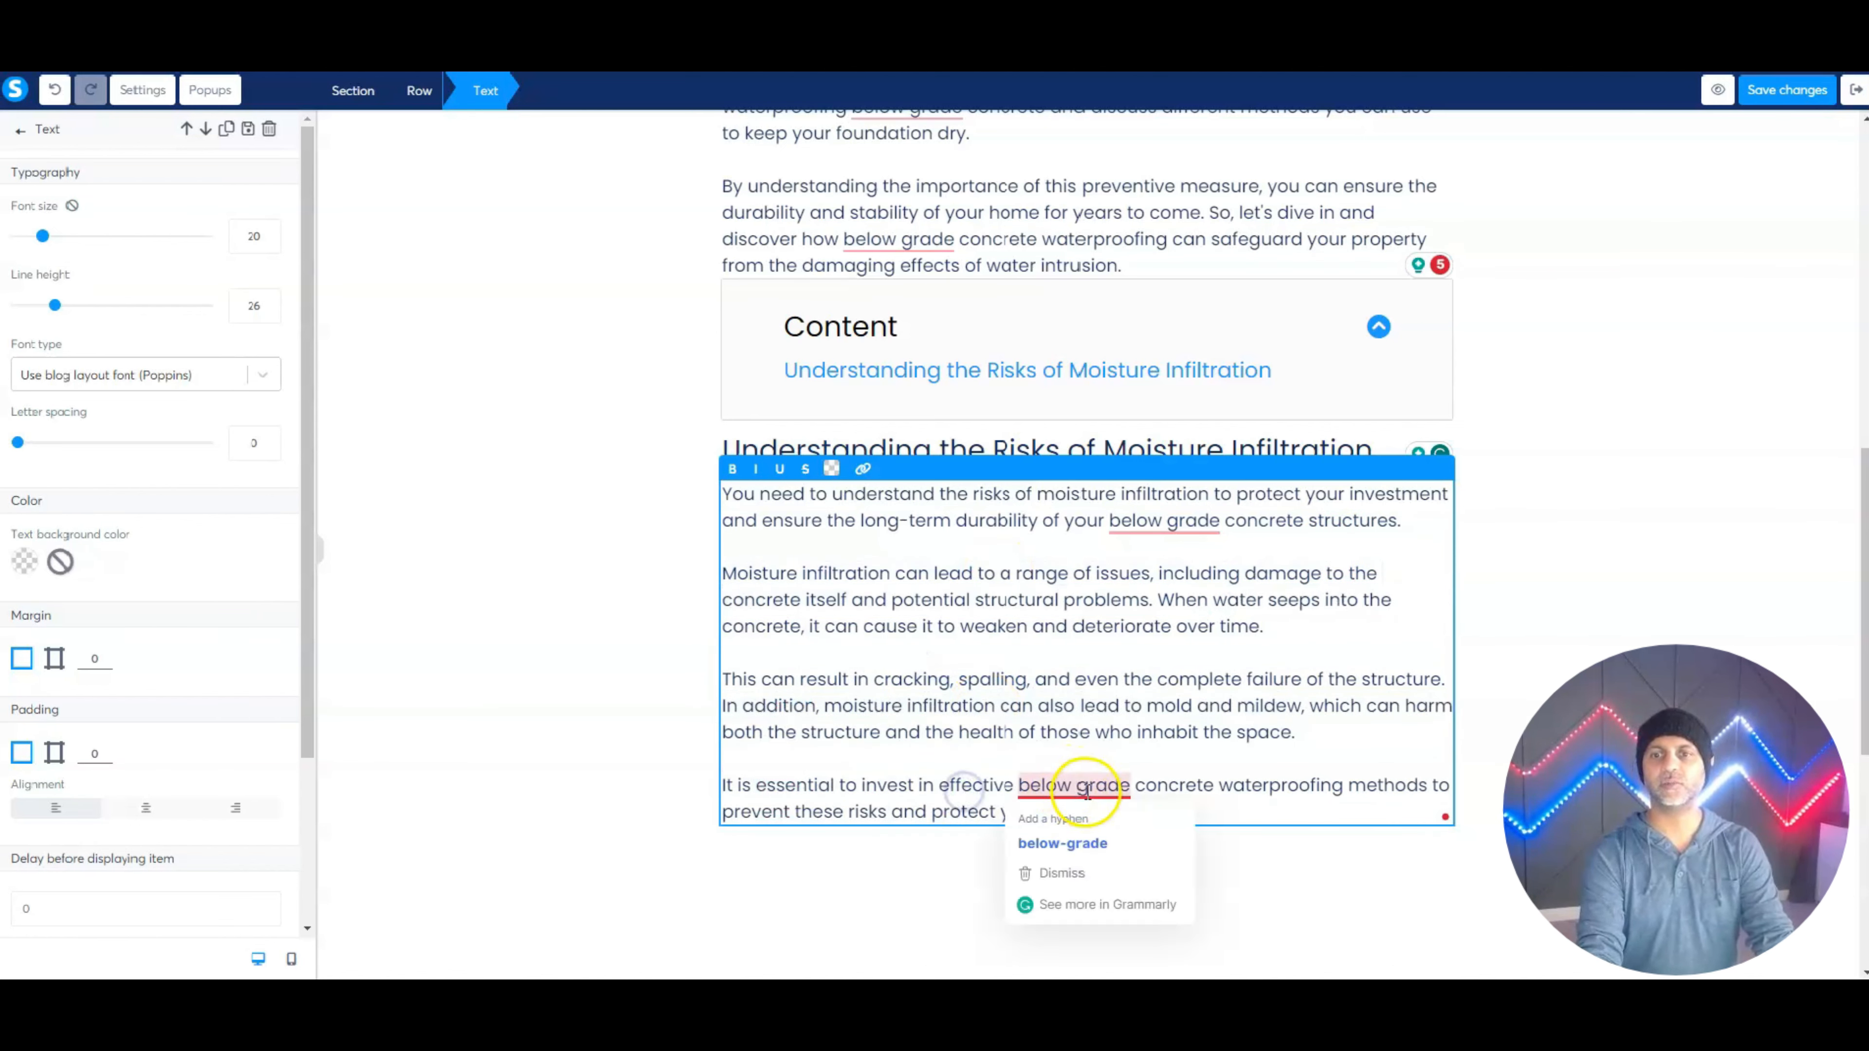
click(1104, 846)
mouse_move(1170, 510)
click(1178, 549)
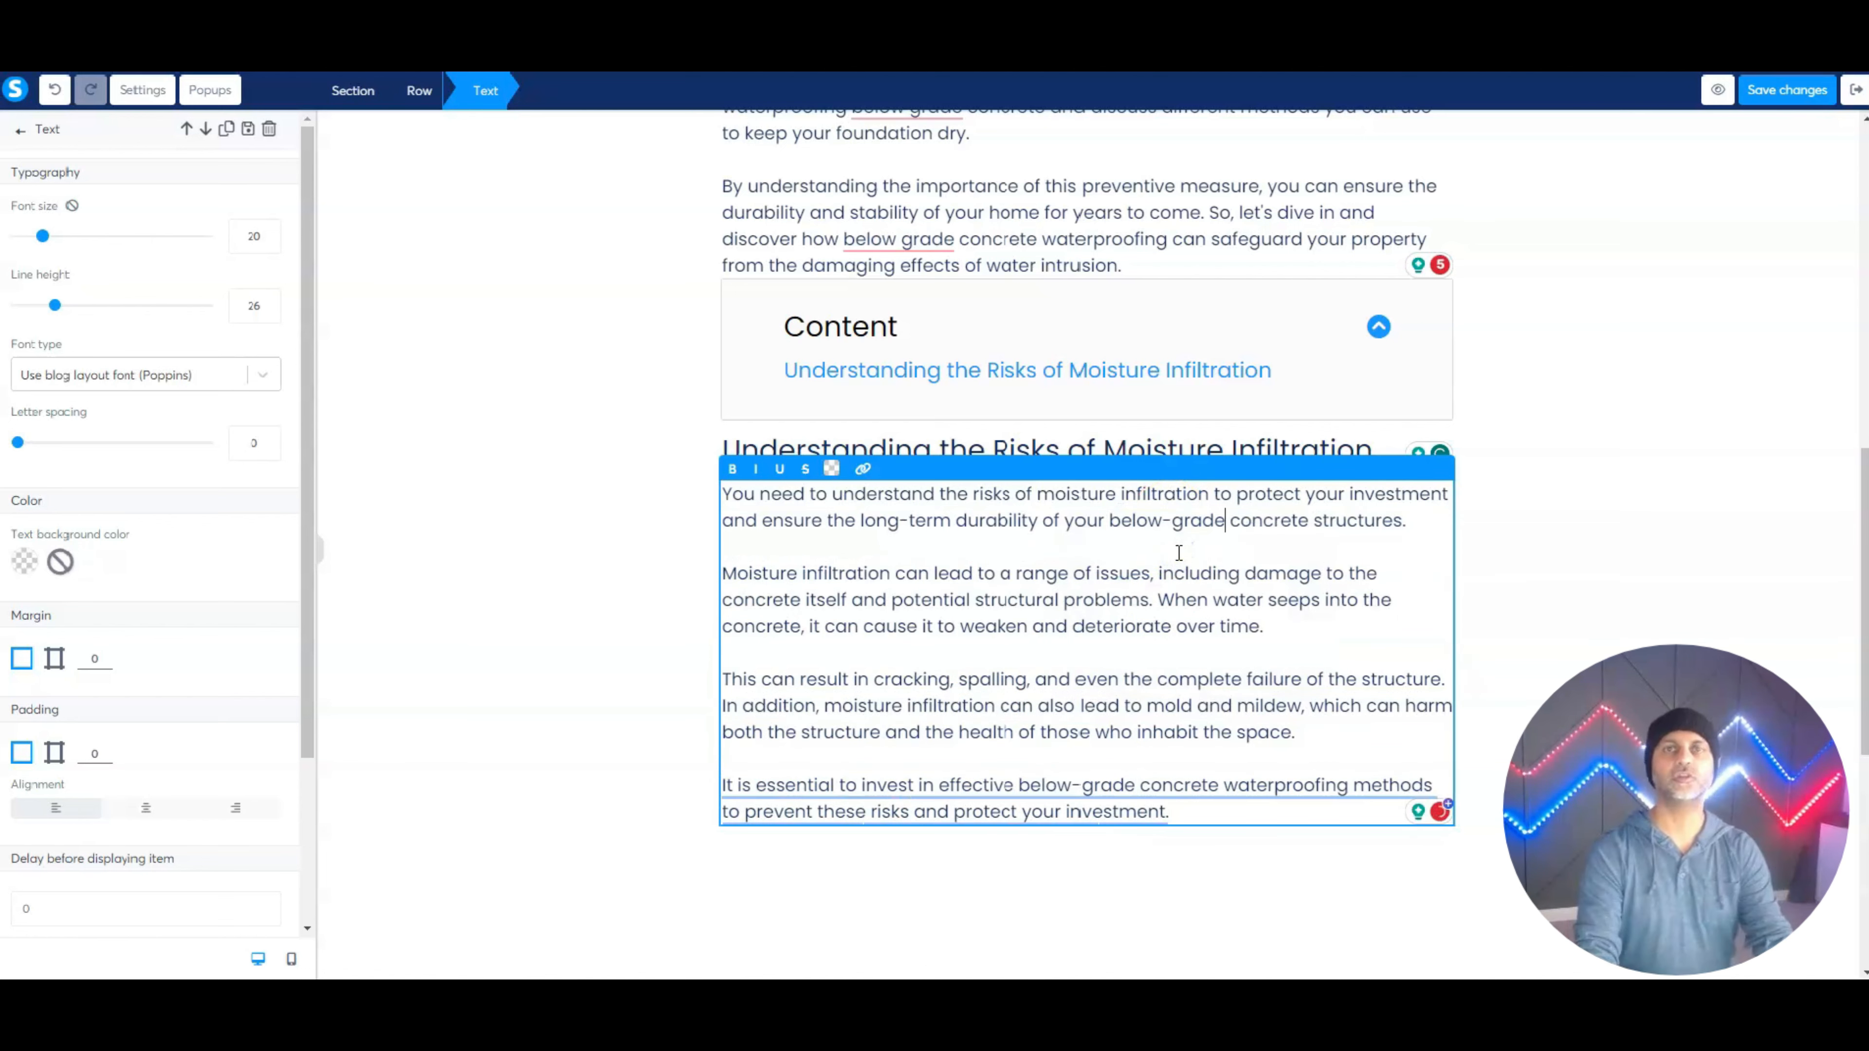
mouse_move(949, 784)
click(887, 655)
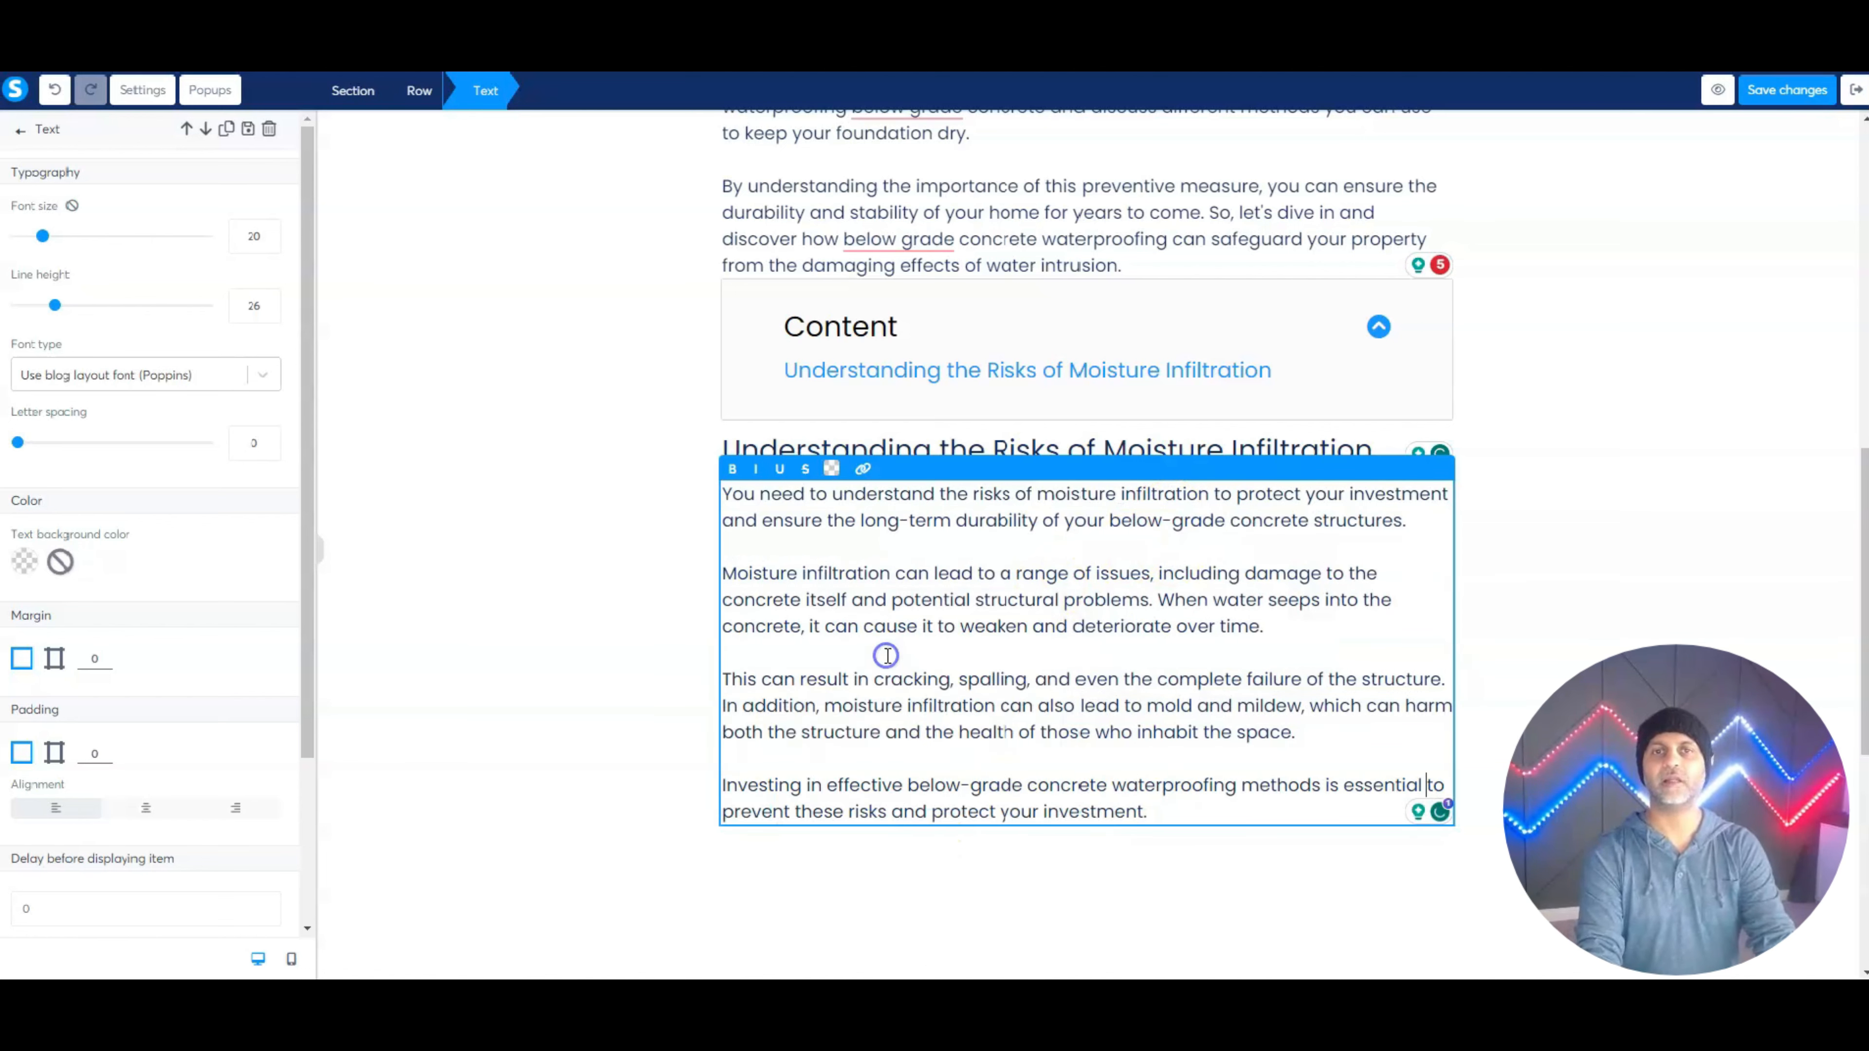
Duplicate the section headline for a new section titled "Common Issues Caused by Water Damage", placed below the first section with its own body text.
click(1003, 458)
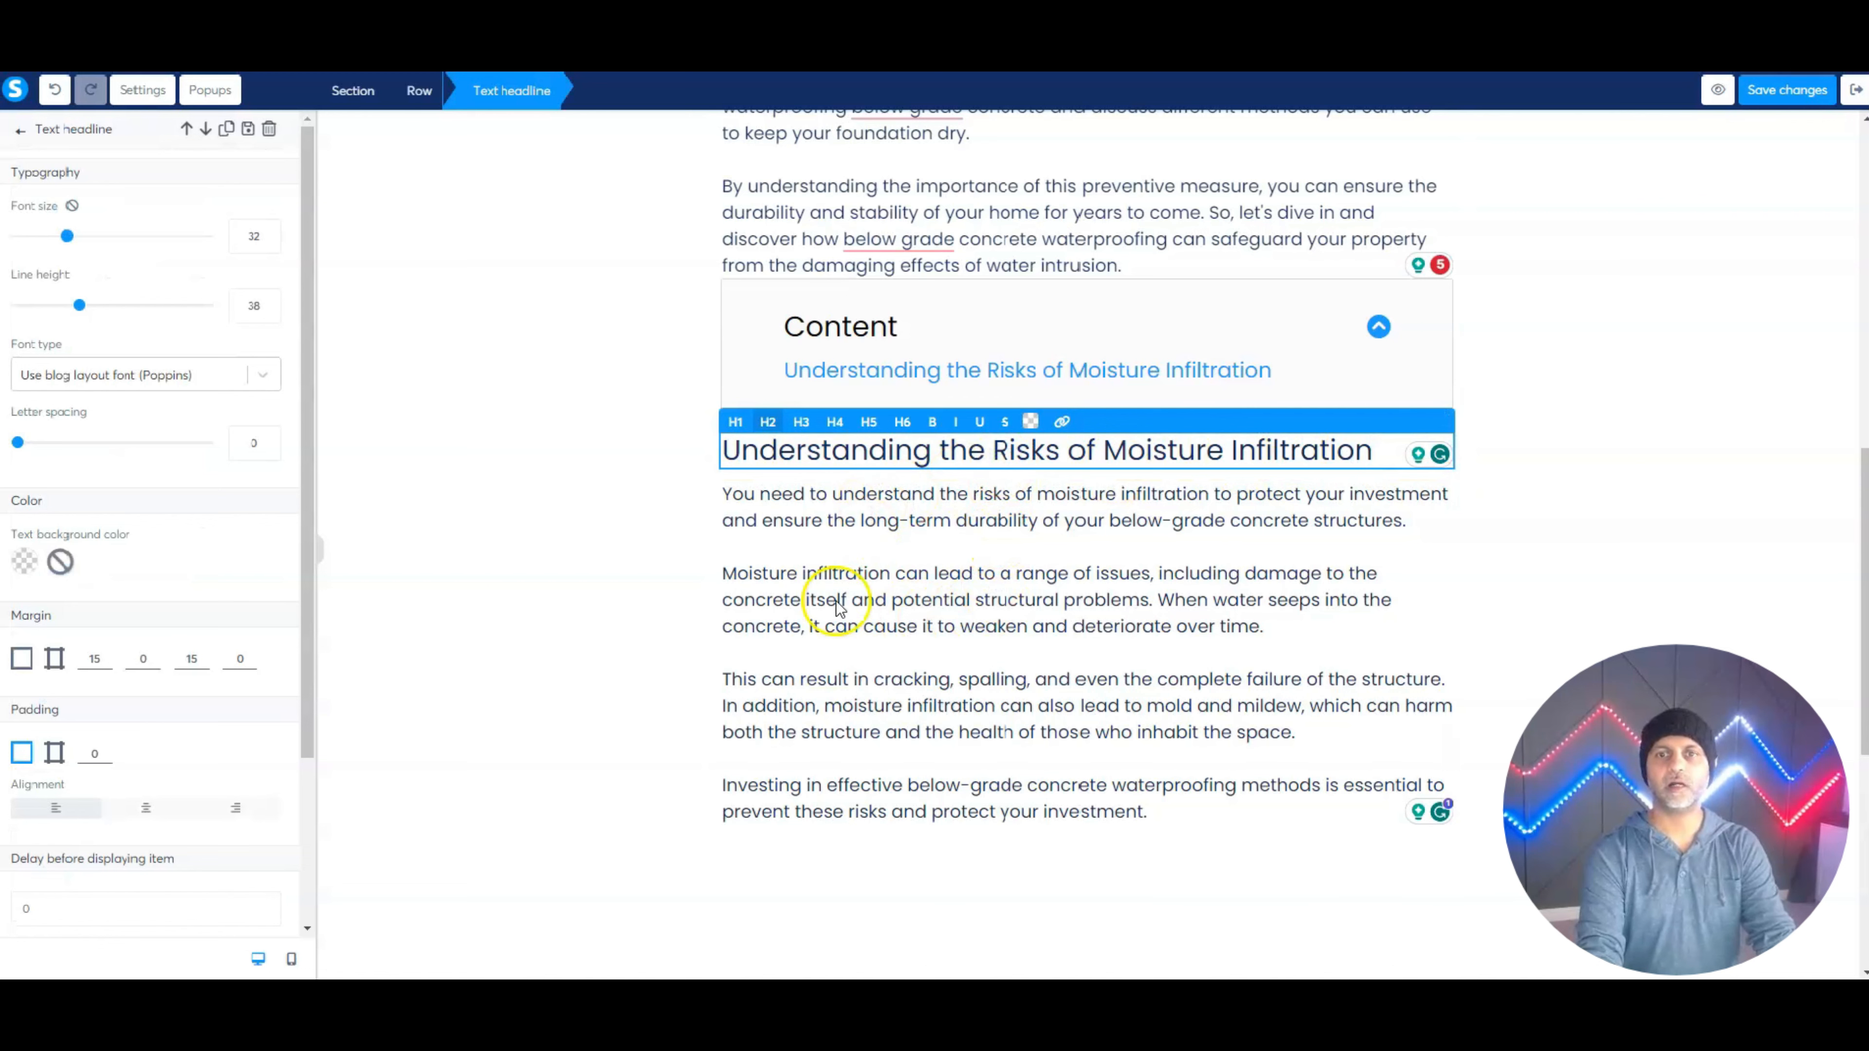
click(964, 499)
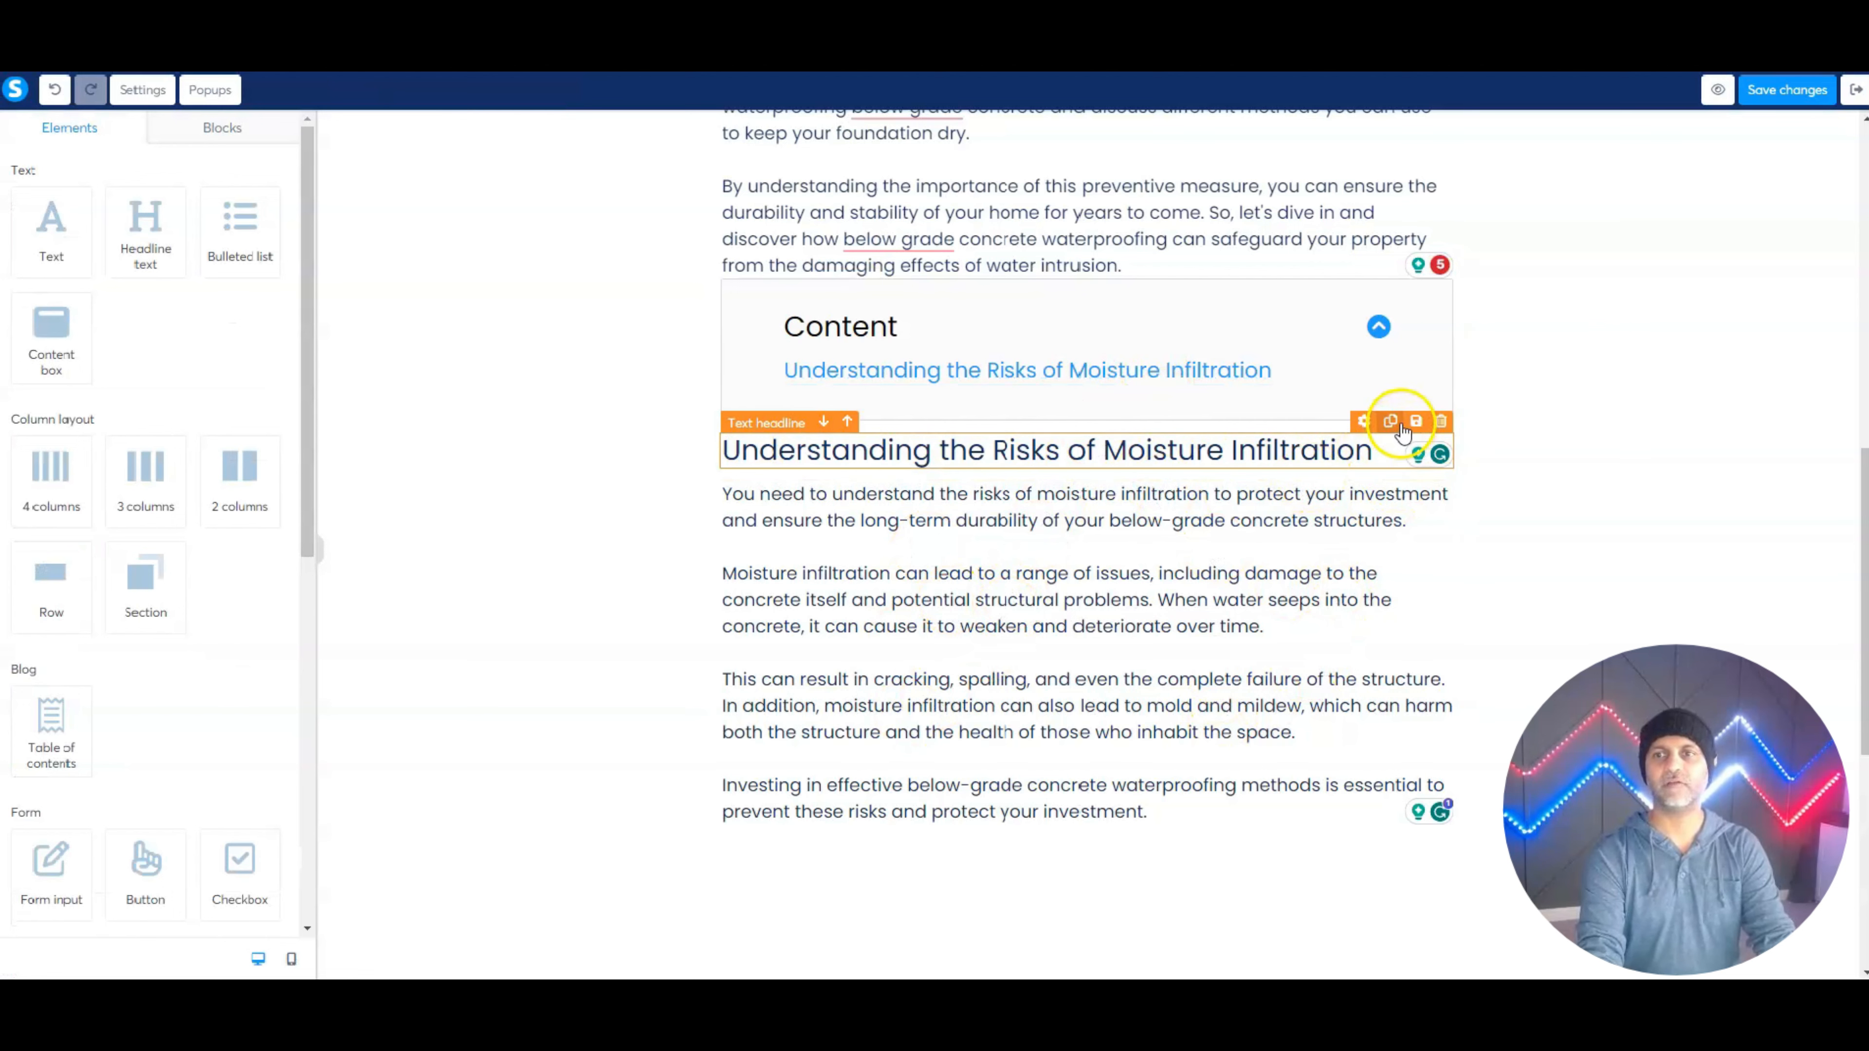
click(1397, 426)
scroll(1251, 442, down, 1)
click(1225, 250)
key(Delete)
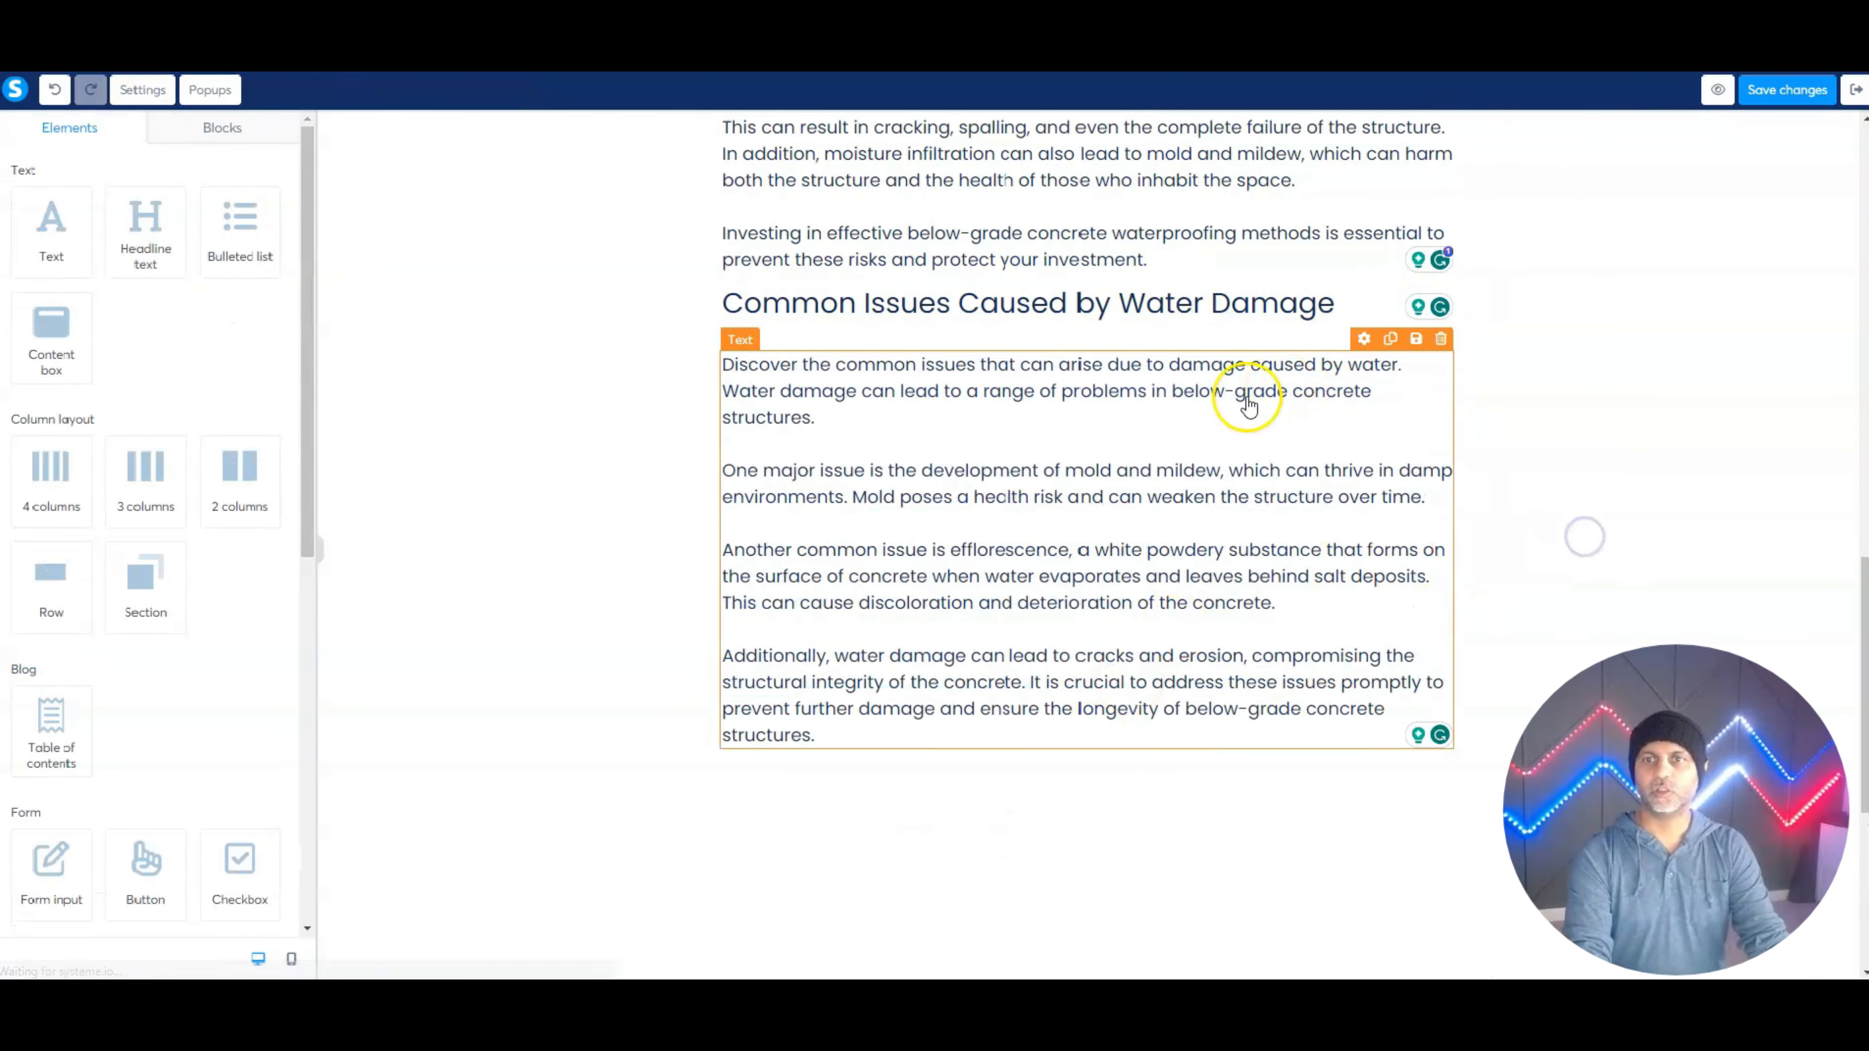
Set the "Common Issues Caused by Water Damage" headline to H2 so the table of contents lists it.
scroll(1192, 501, up, 7)
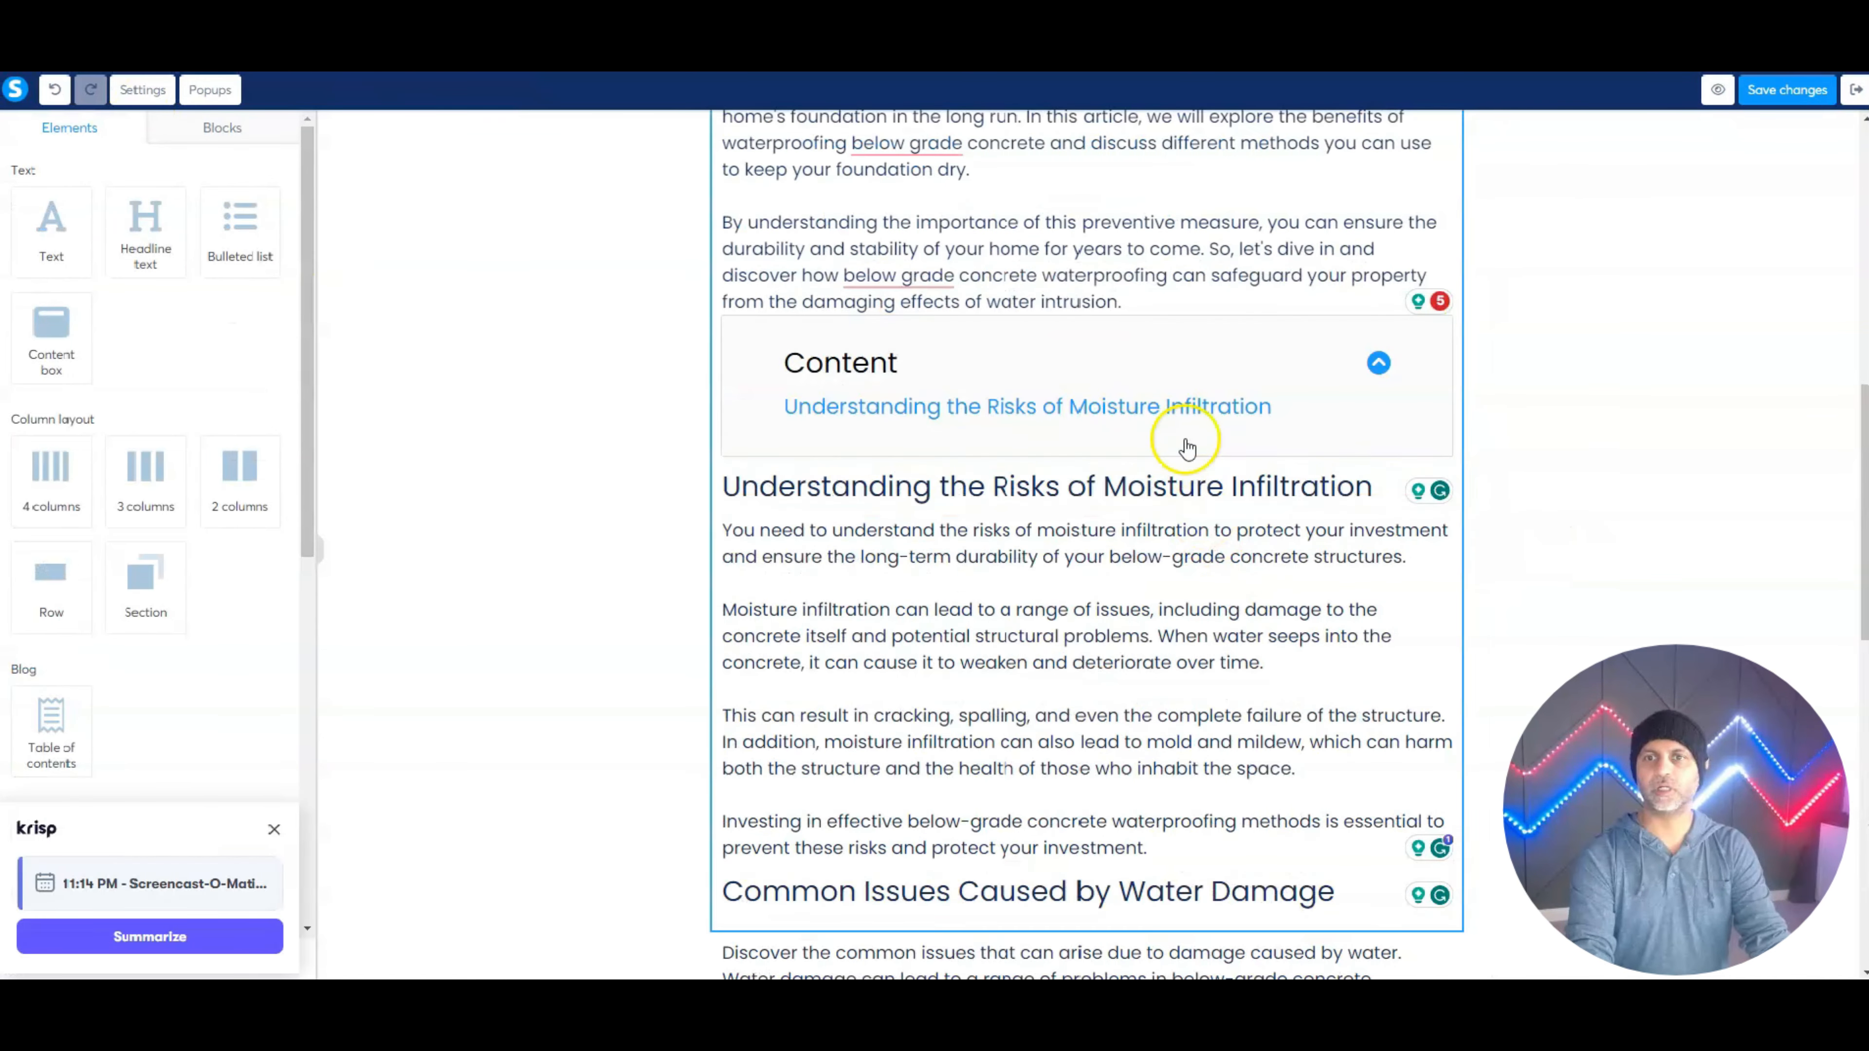
click(1144, 893)
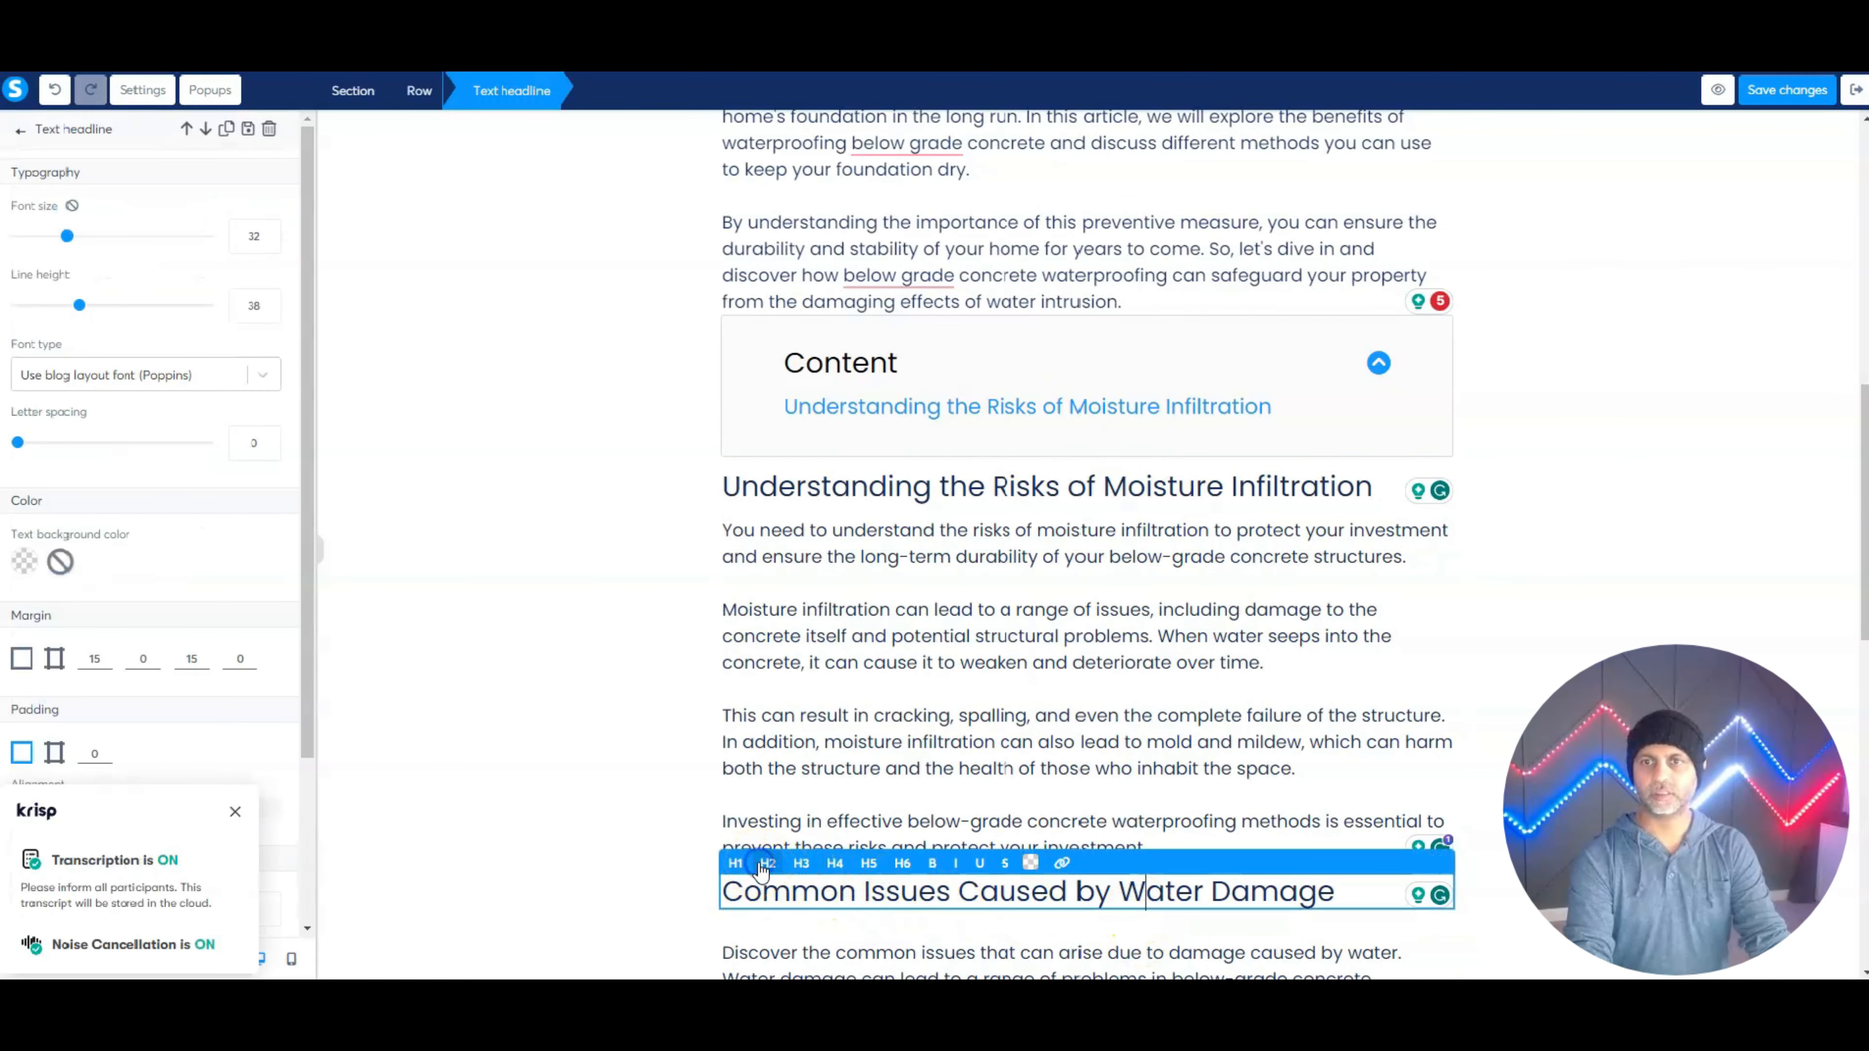
click(568, 684)
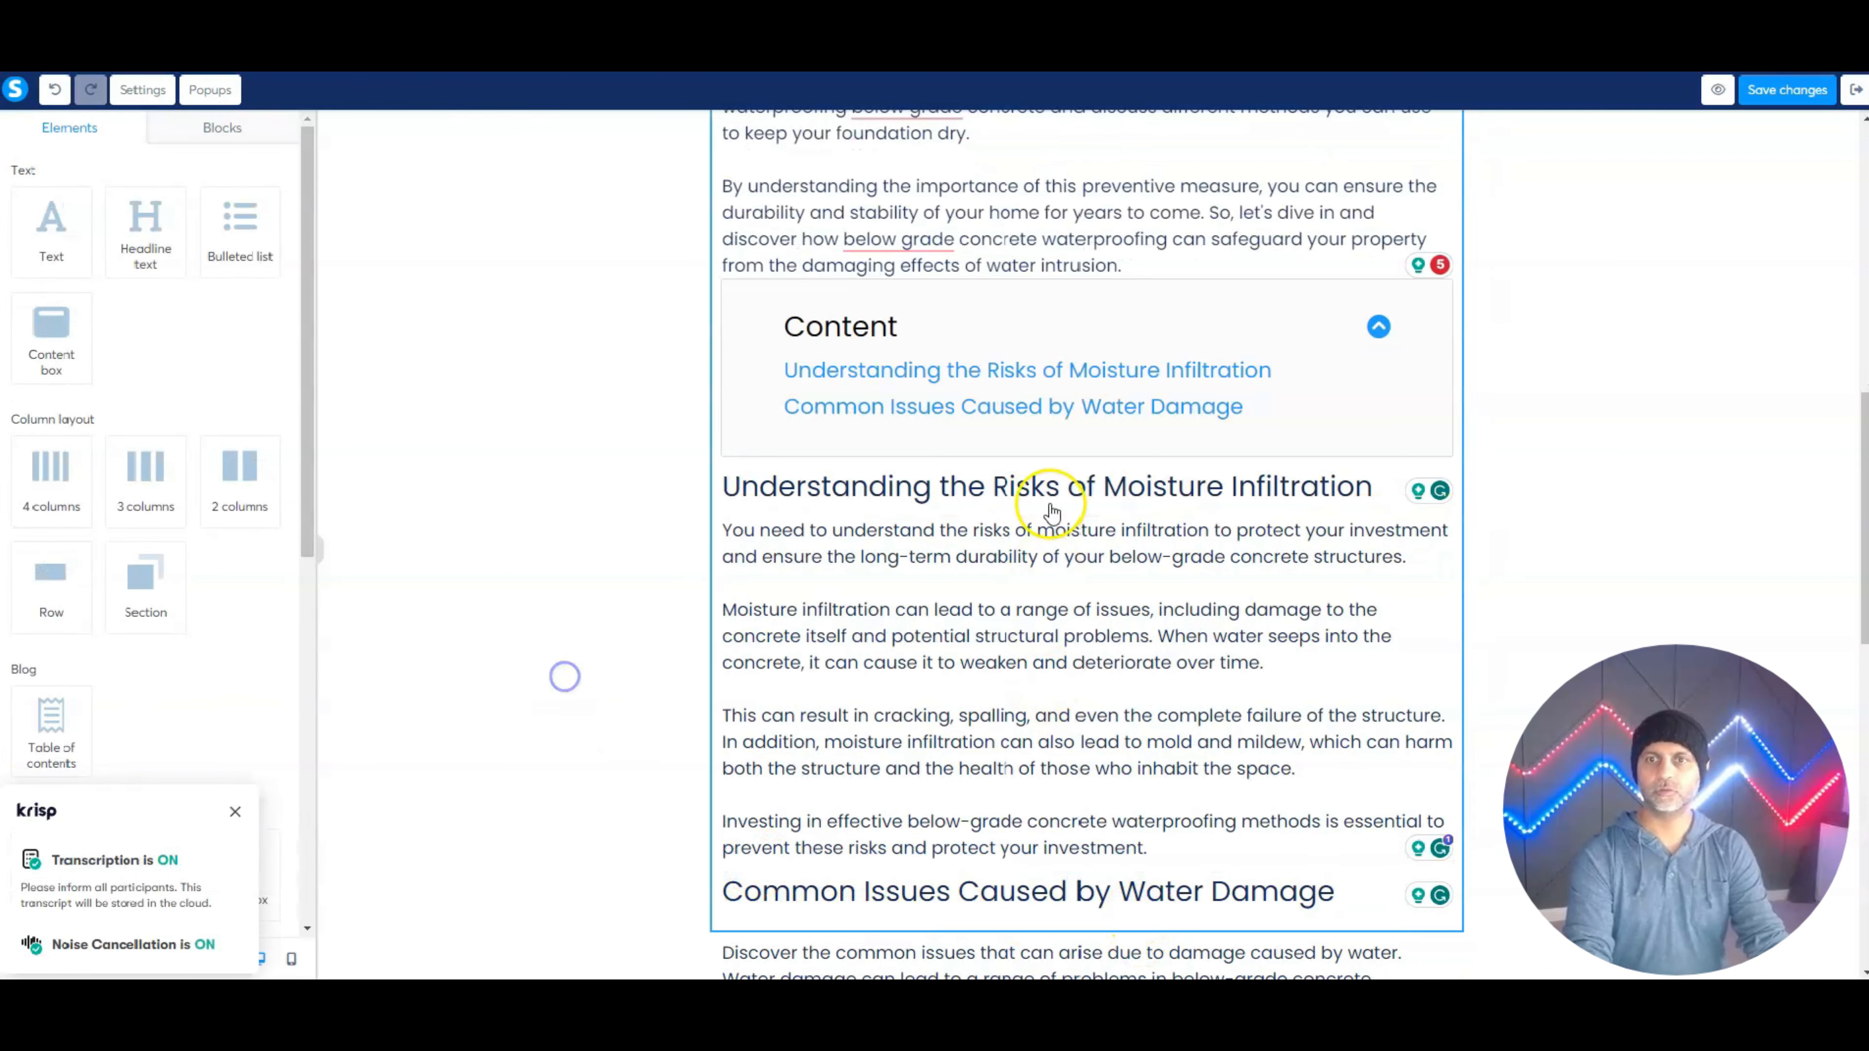
Dismiss the Krisp notification and change the table of contents block's title to "Table of Contents".
click(1271, 318)
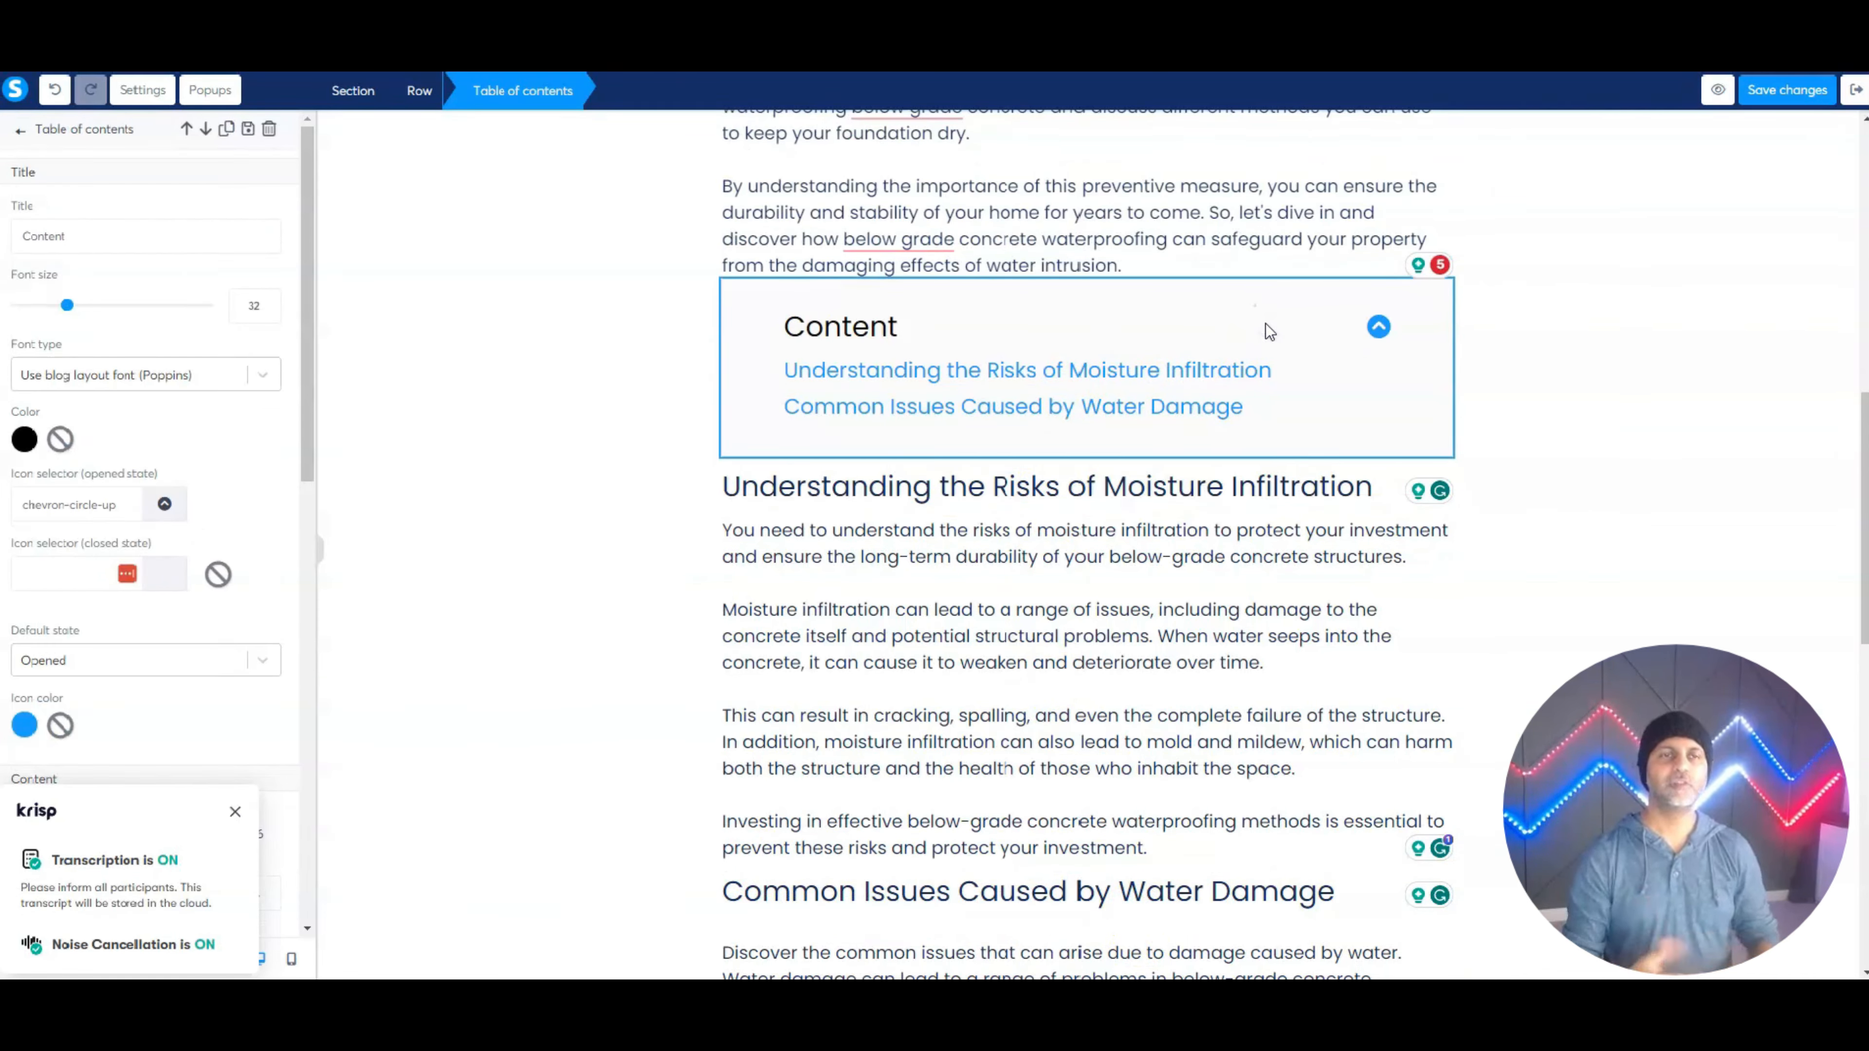
click(234, 811)
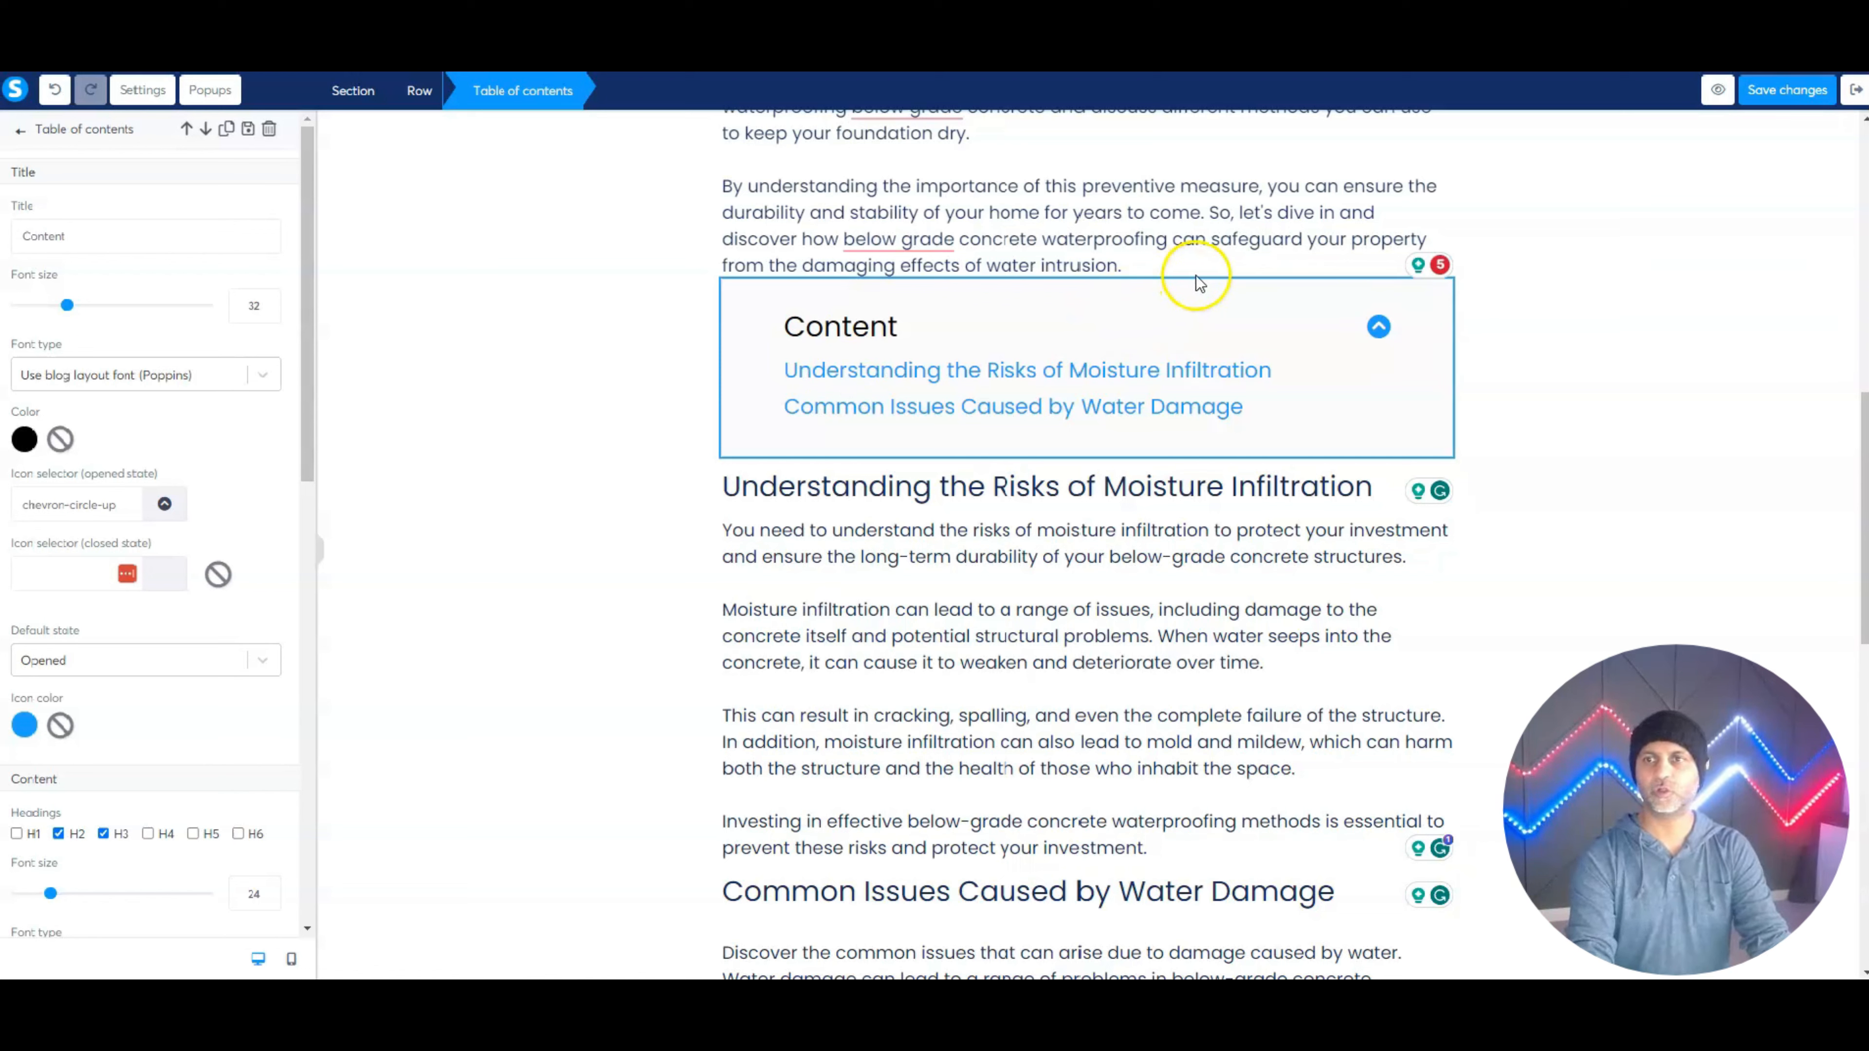
click(1324, 313)
click(1367, 279)
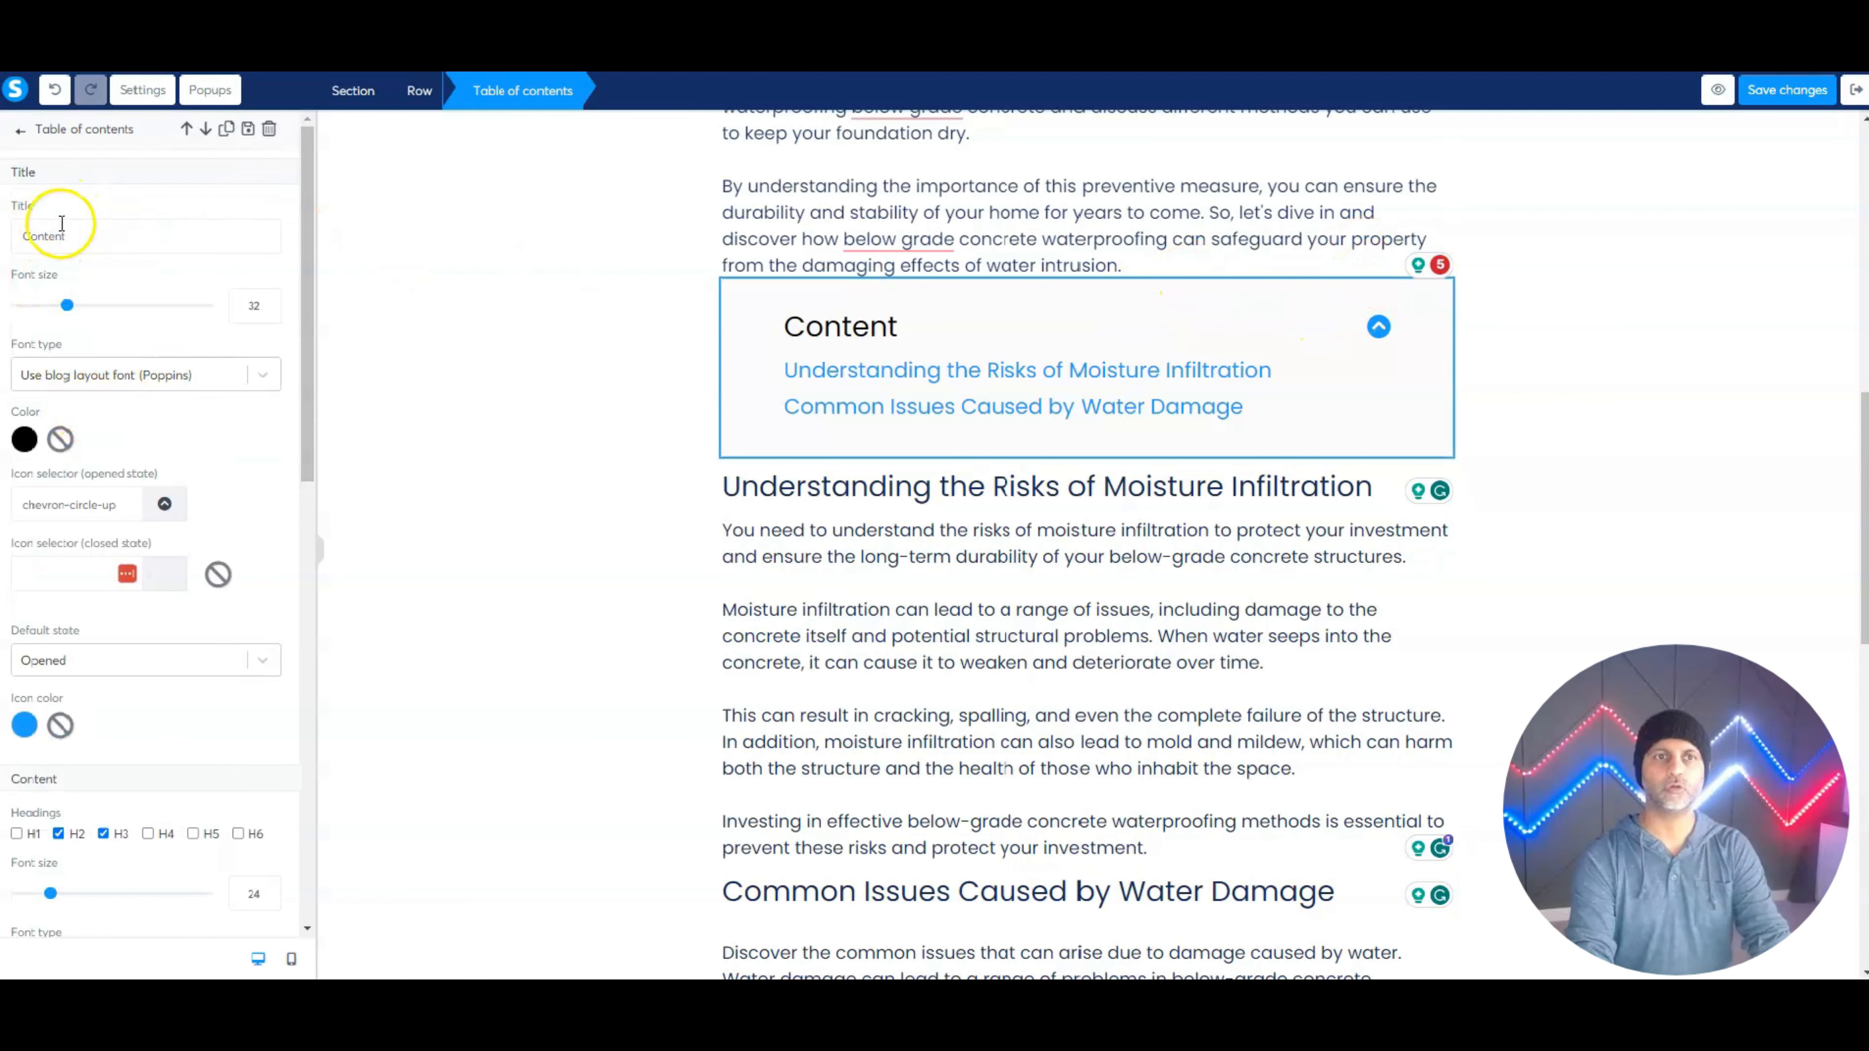
double_click(124, 221)
text(Table)
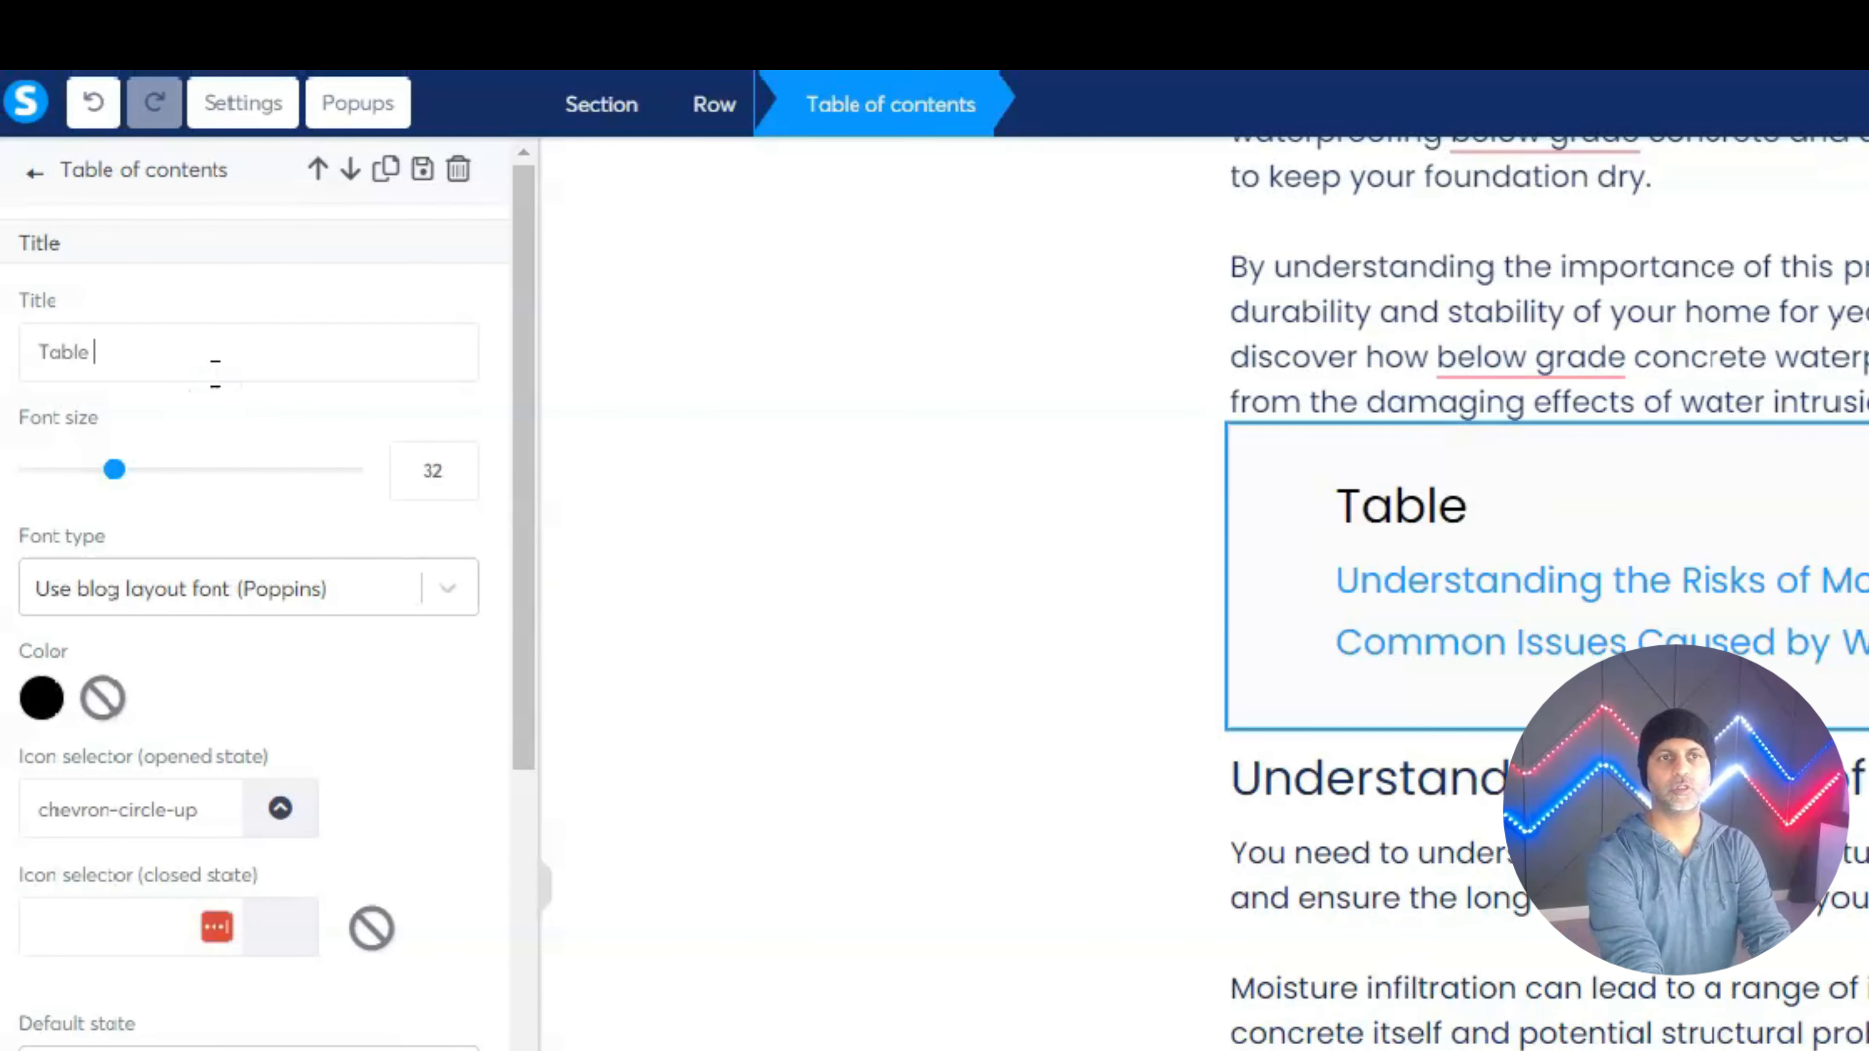
text( of Content)
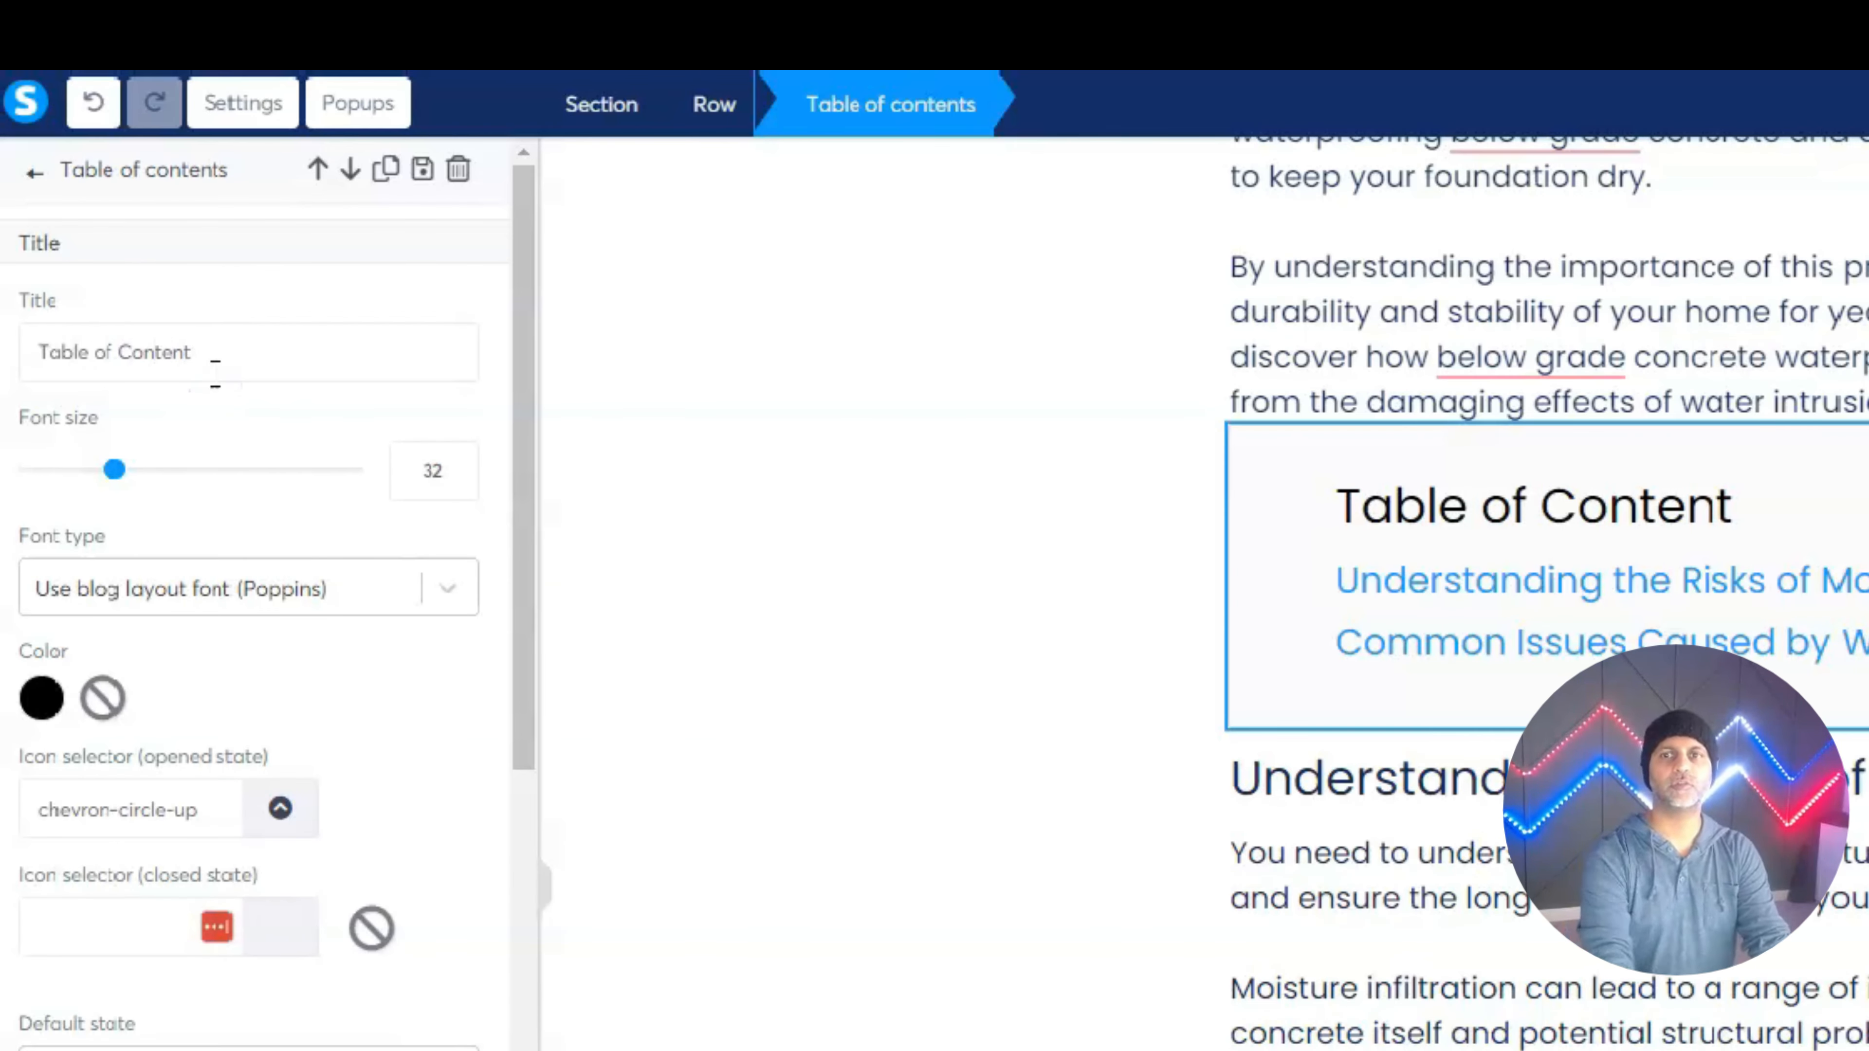
text(s)
Try a font size of 29 for the table of contents title and set it back to 32.
mouse_move(114, 469)
mouse_down()
mouse_move(84, 475)
mouse_move(107, 486)
mouse_up()
click(417, 471)
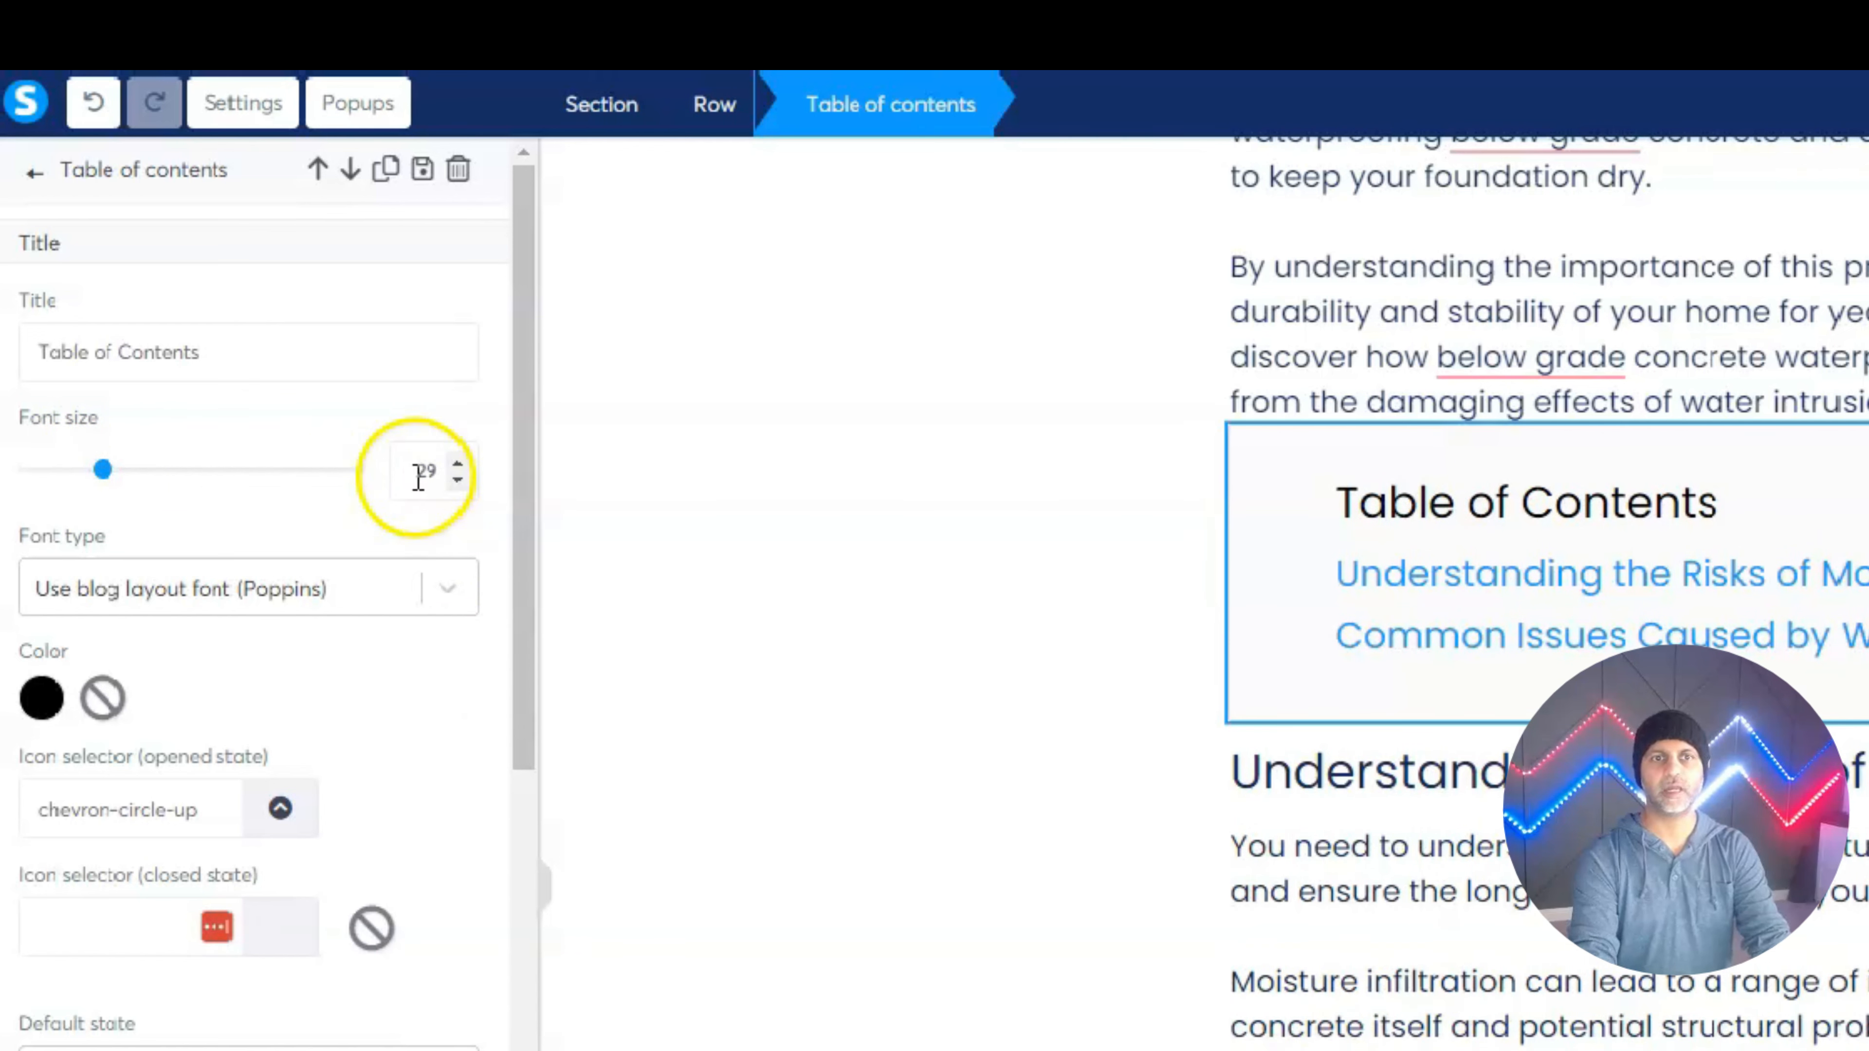
key(Up)
key(Up)
key(Up)
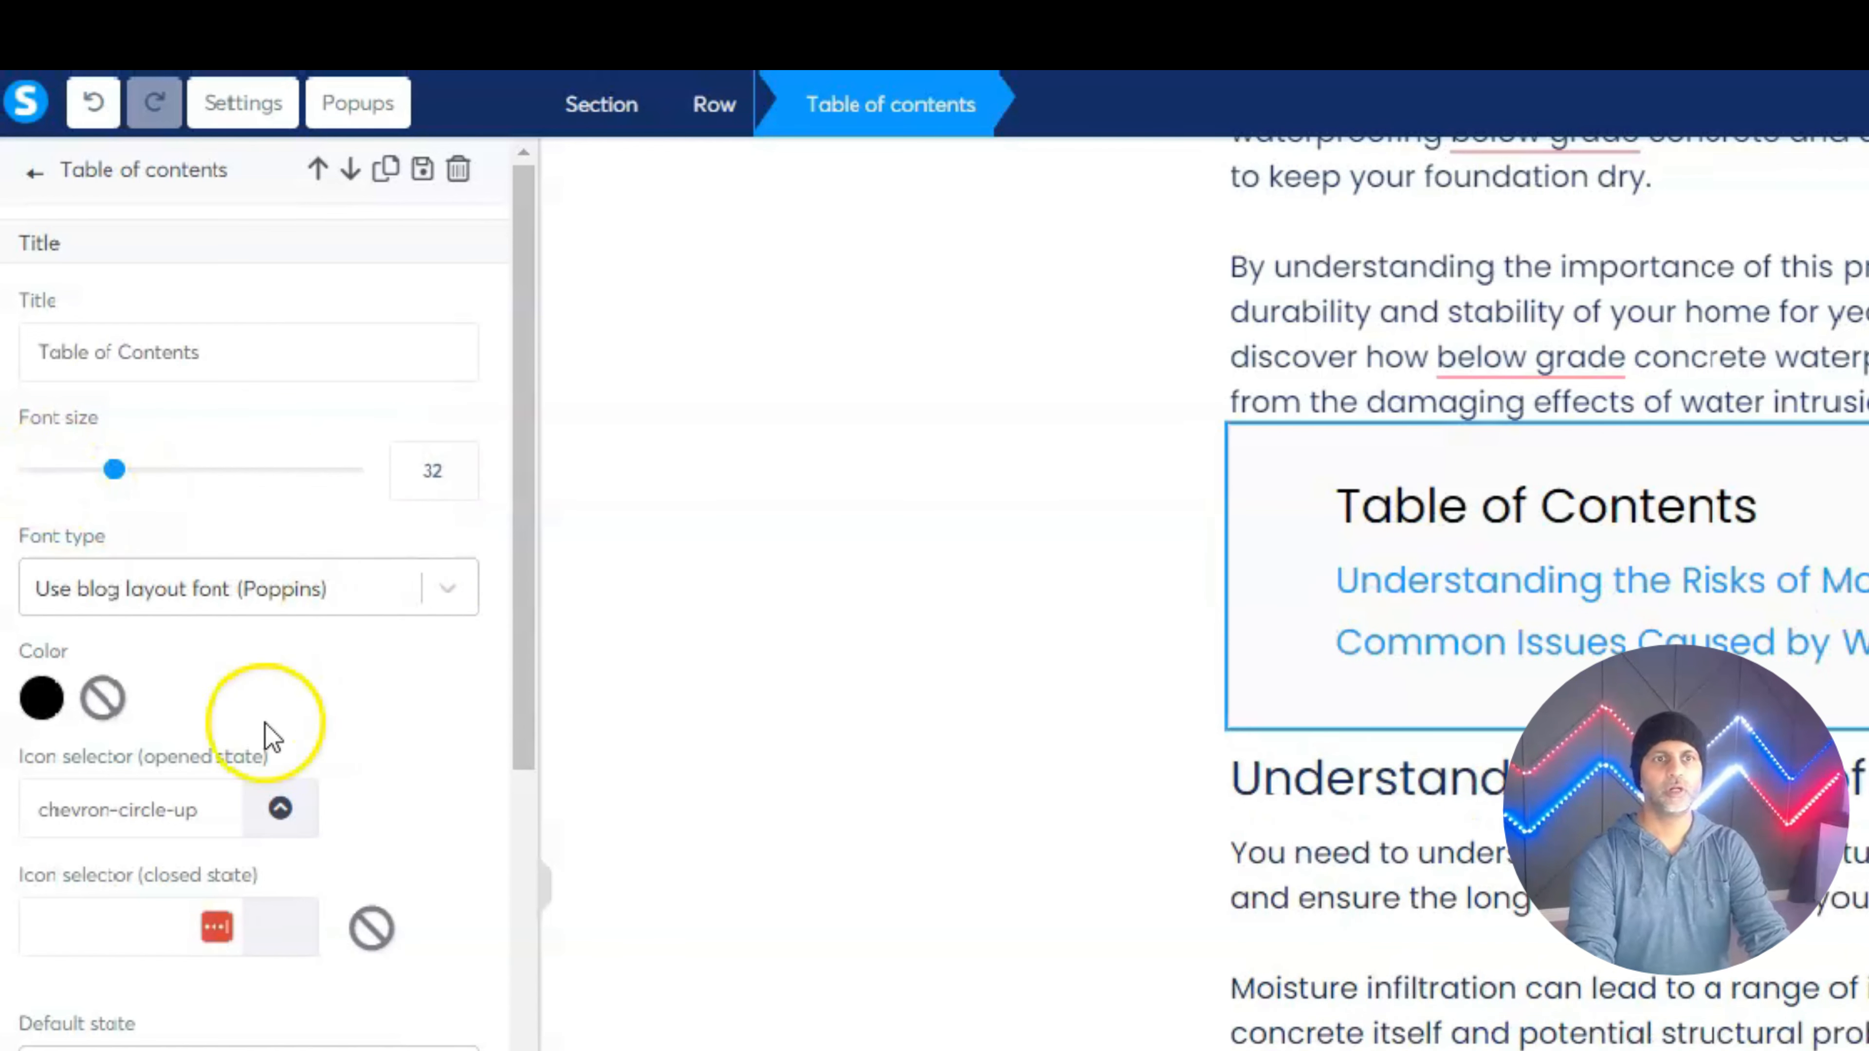
Set the table of contents block's default state to Closed.
click(504, 755)
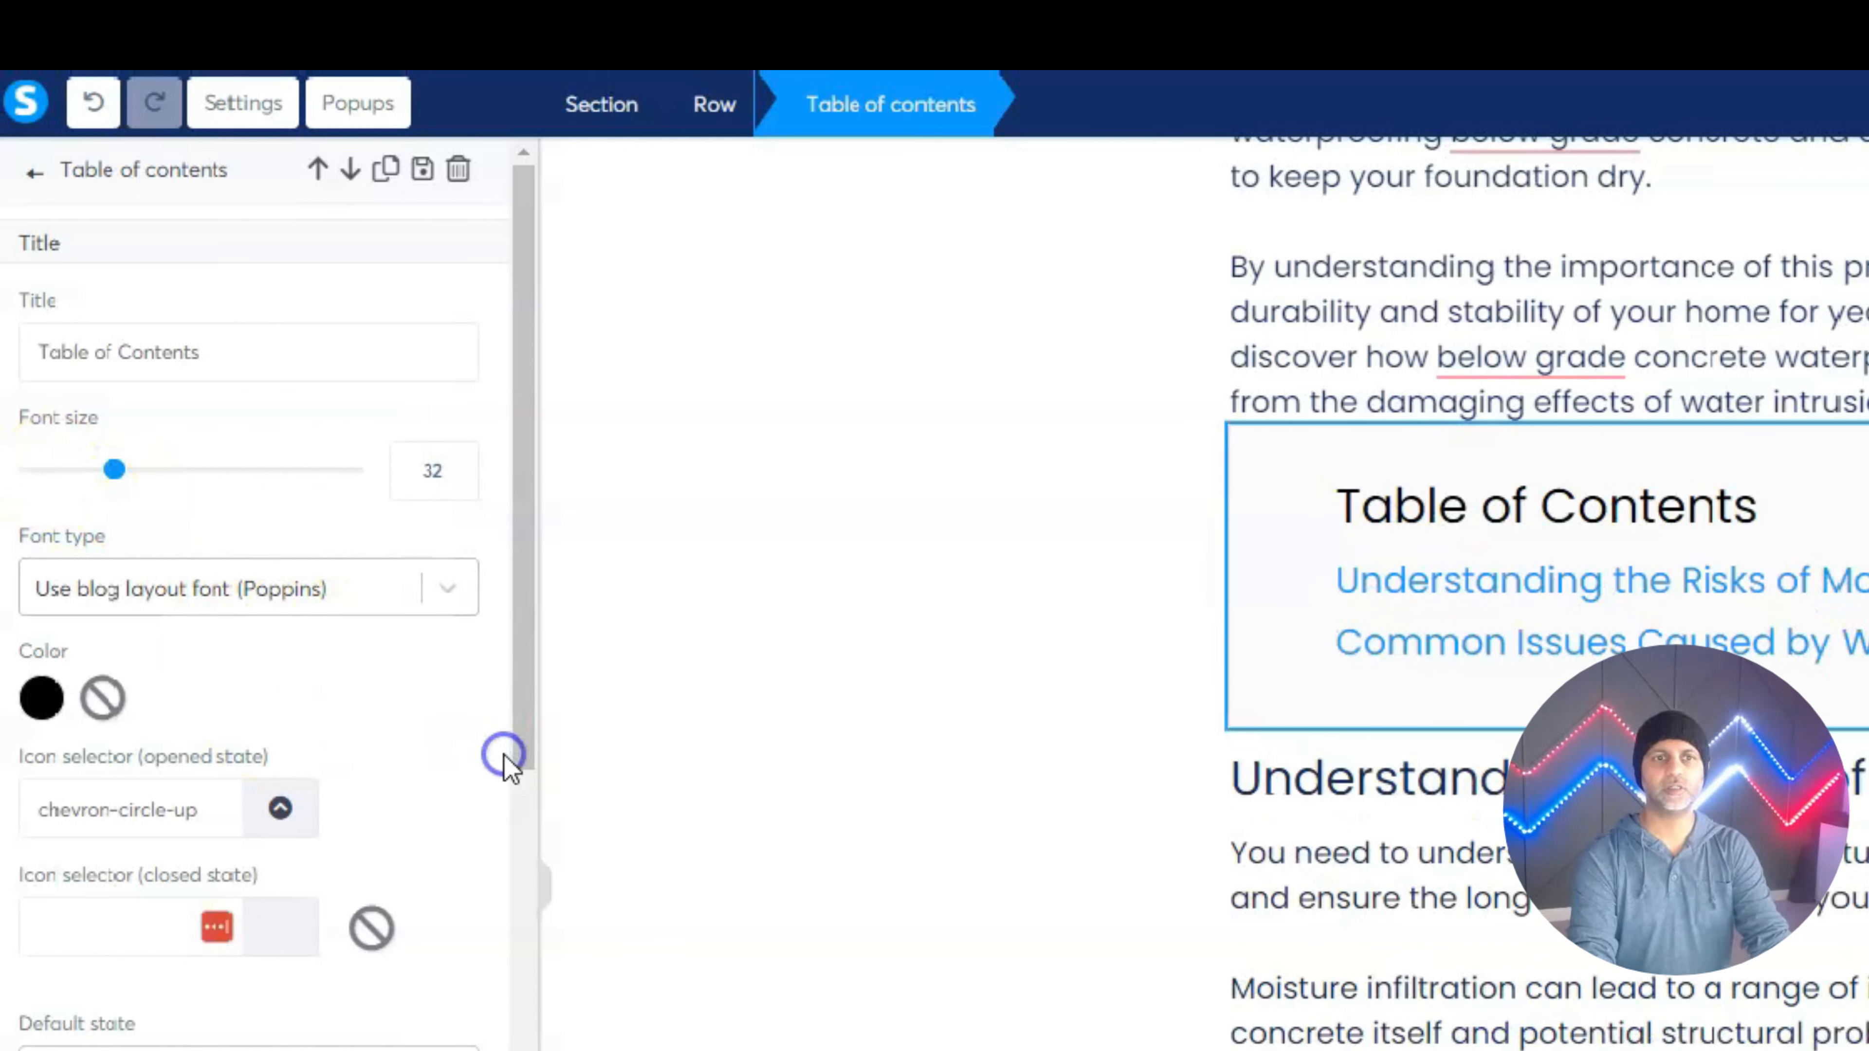
scroll(500, 751, down, 3)
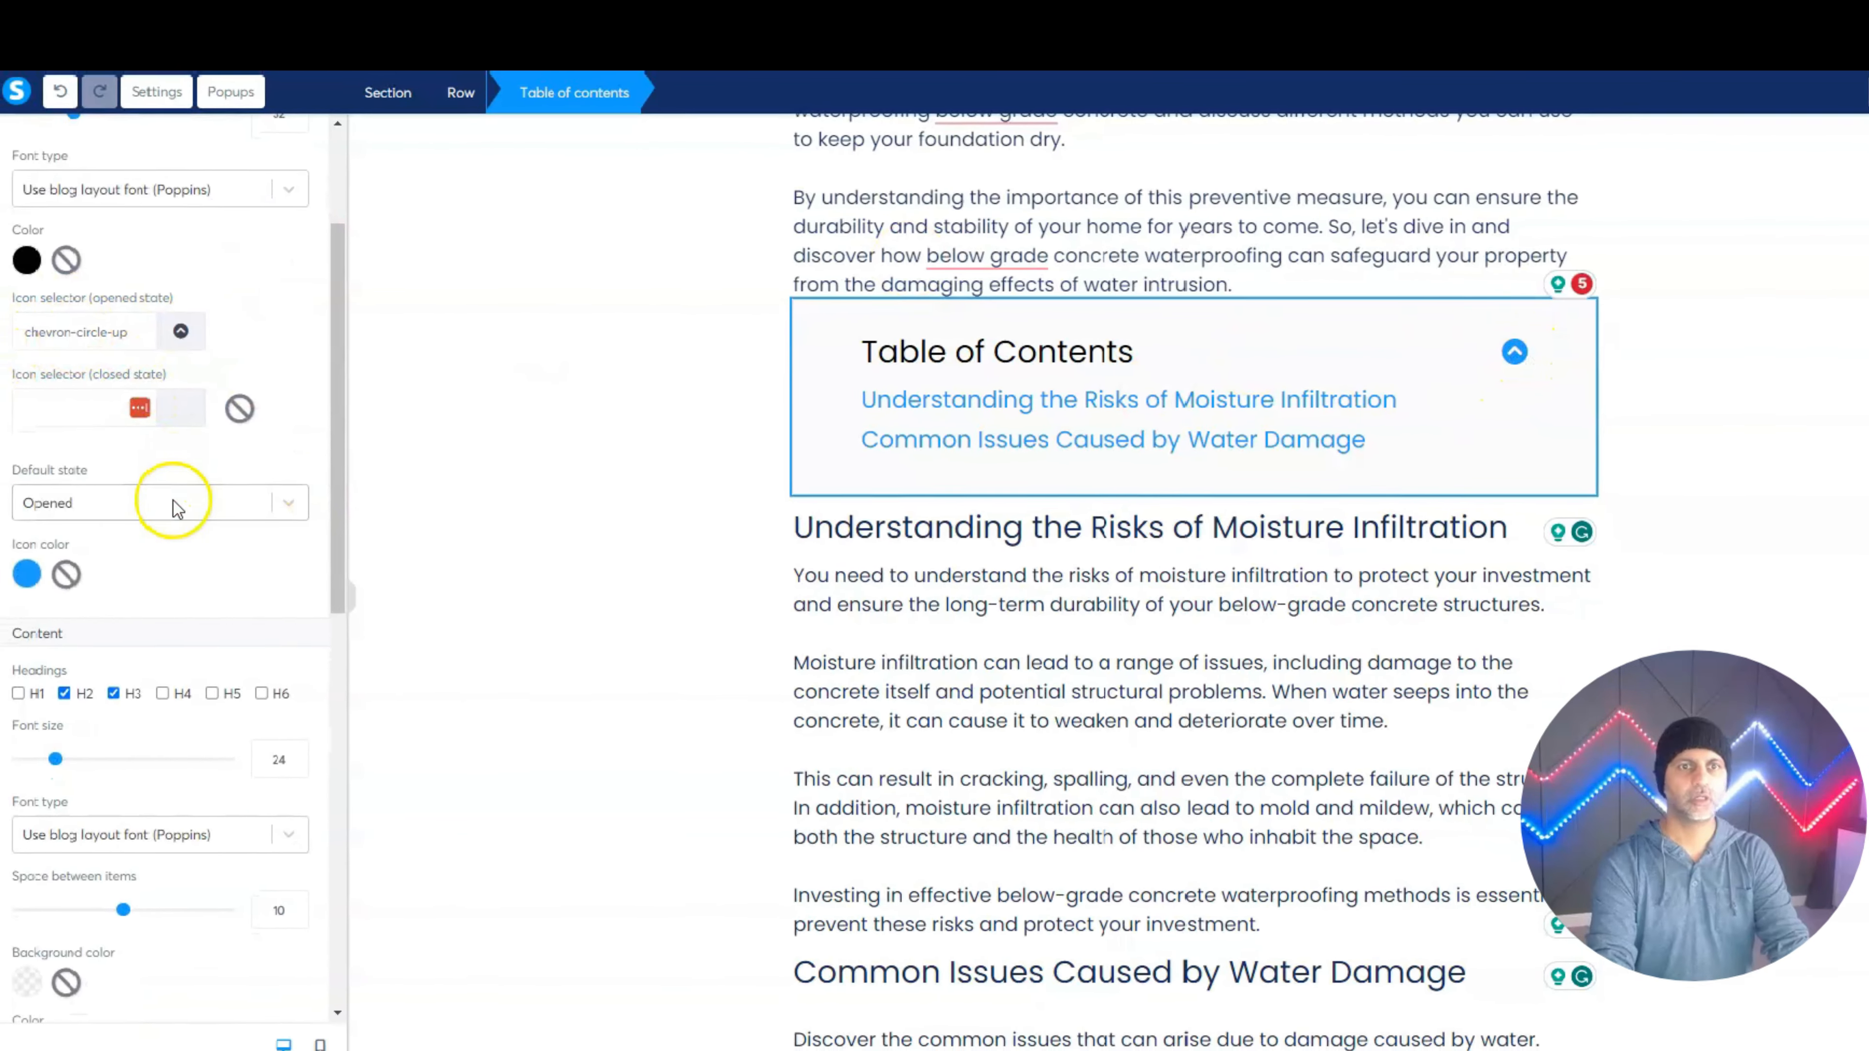
click(182, 525)
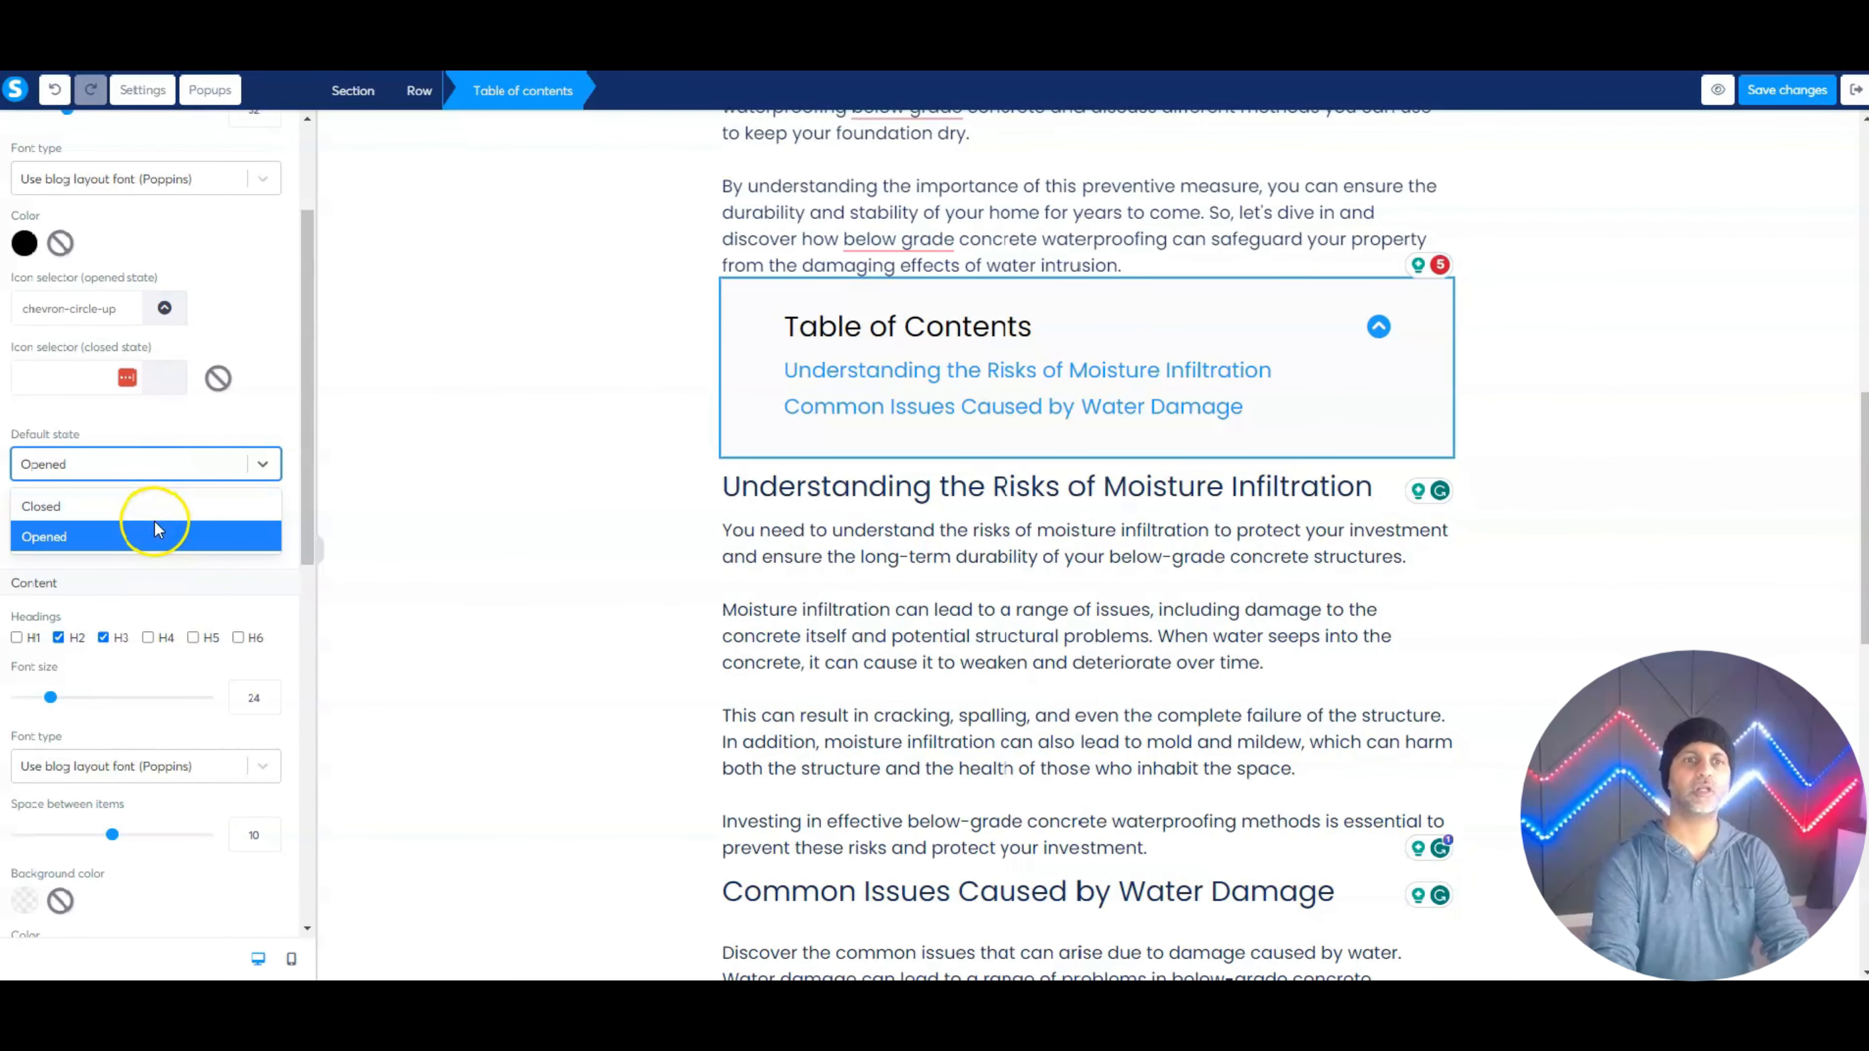
click(157, 508)
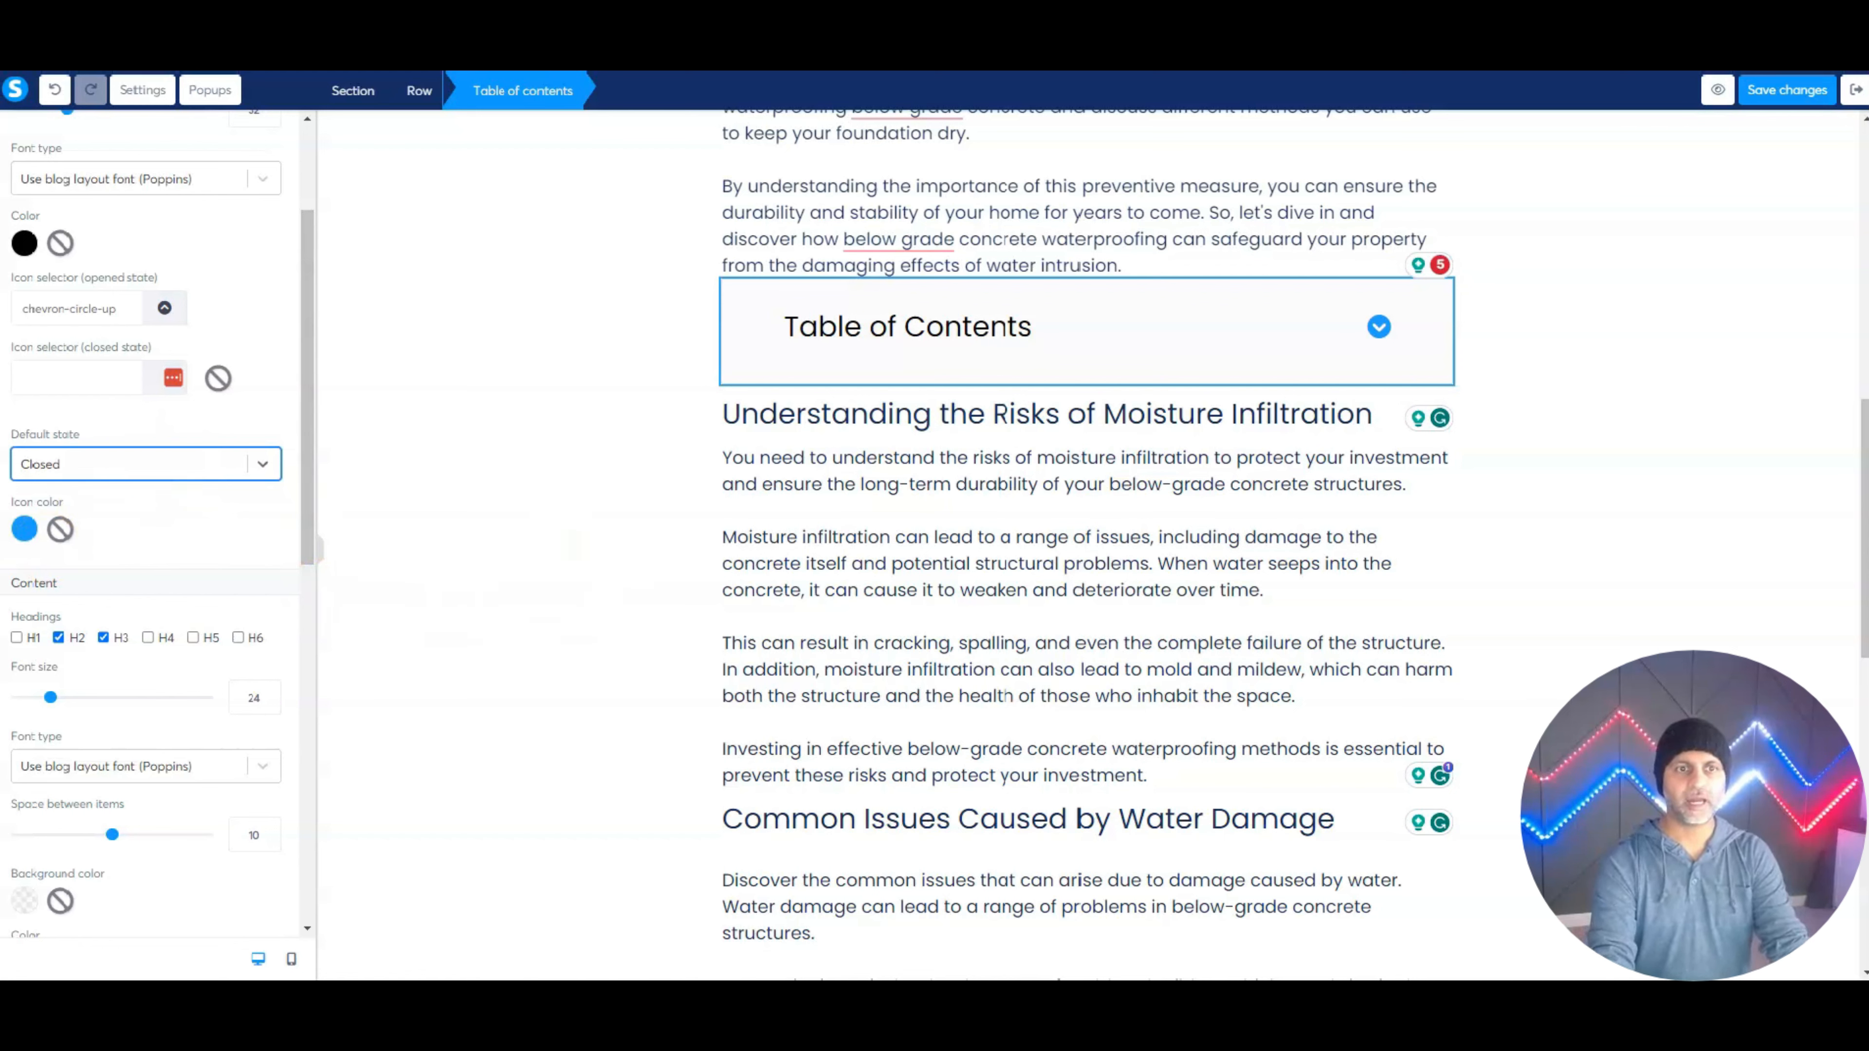
Change the table of contents toggle icon's color to the orange preset.
click(25, 528)
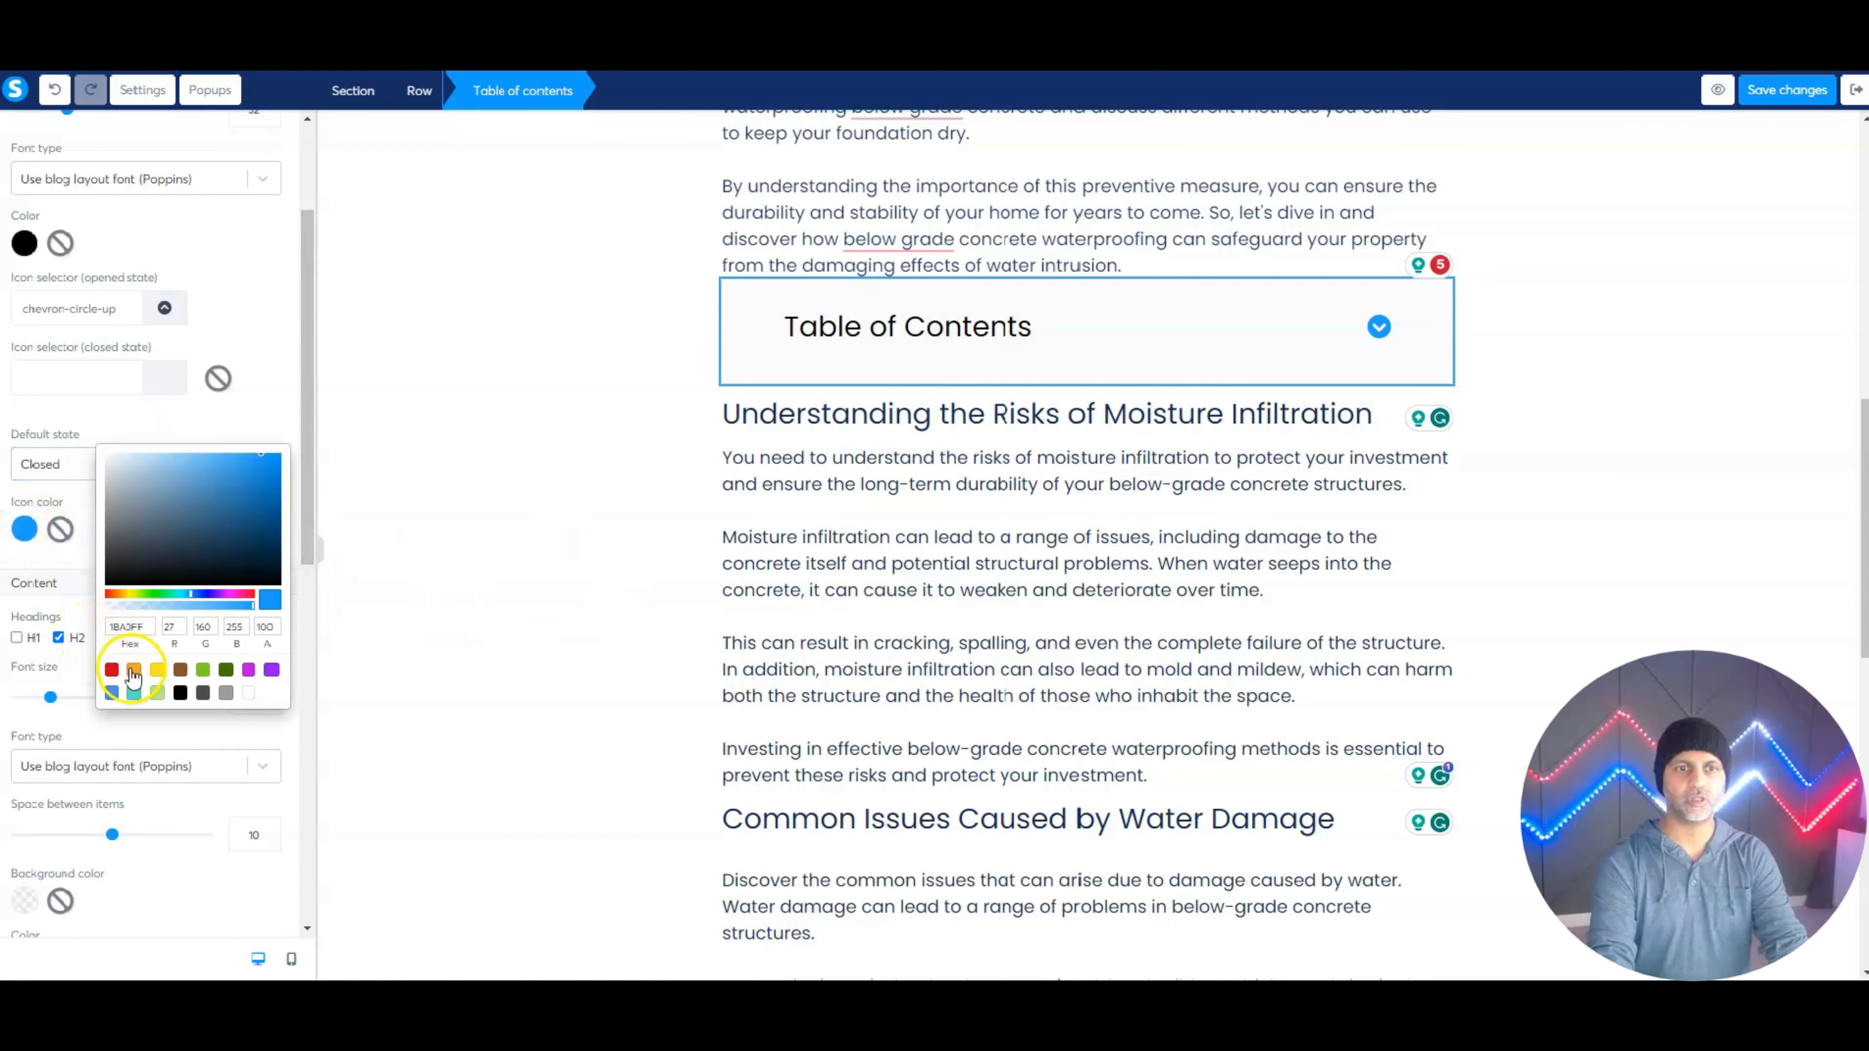
click(133, 669)
click(231, 433)
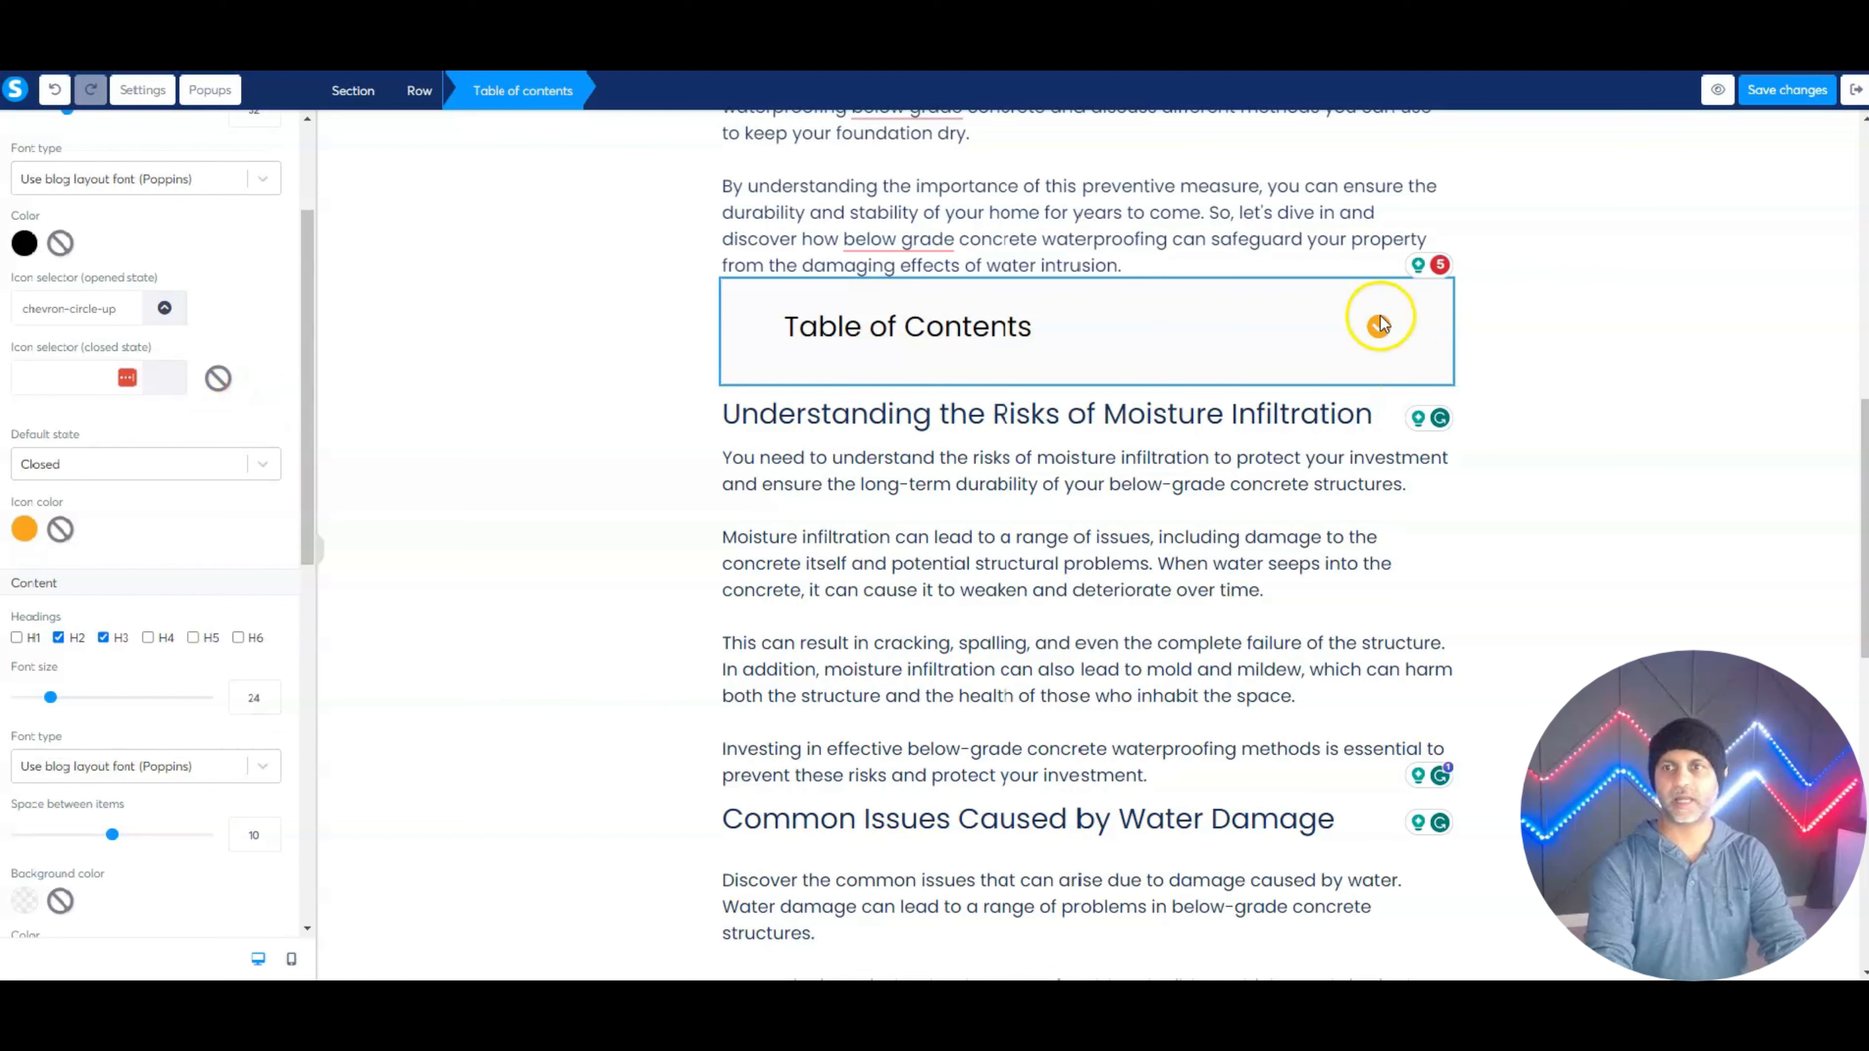
Set the listed headings' font size to 22 while the table of contents is Opened, and return its default state to Closed.
scroll(184, 684, down, 3)
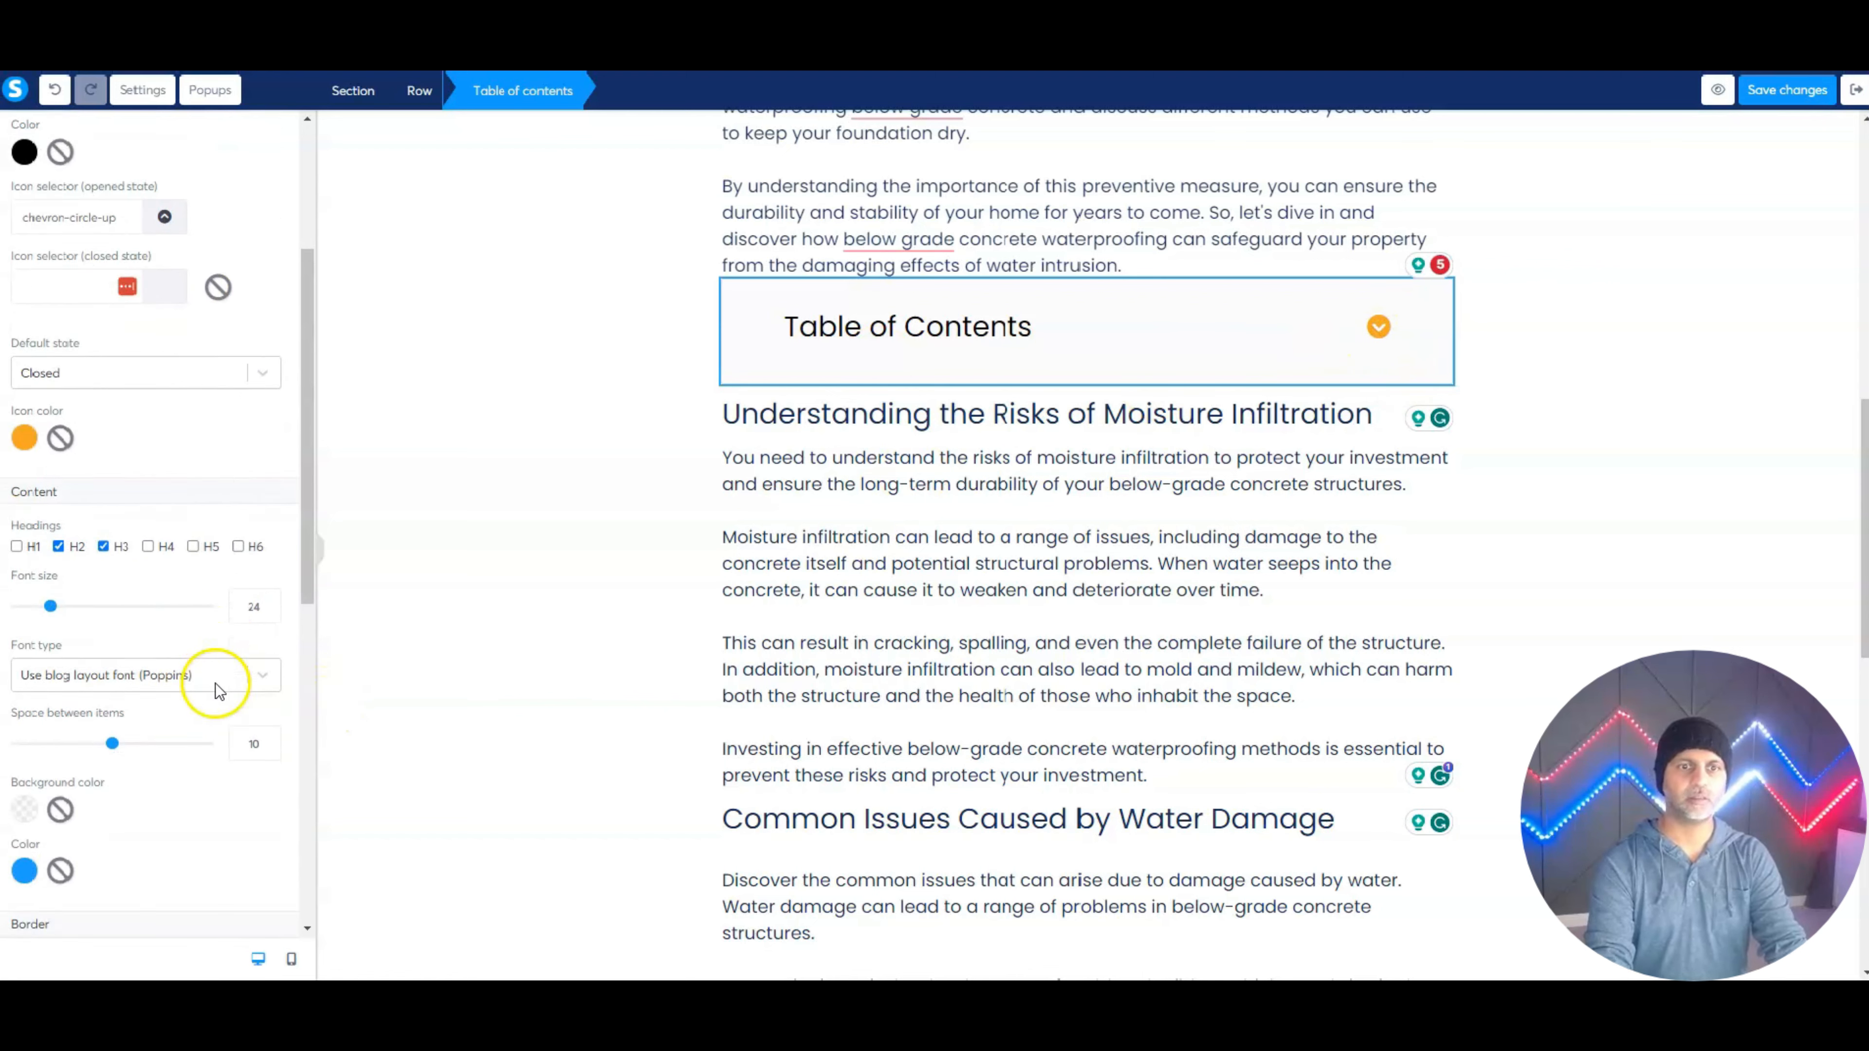
click(147, 268)
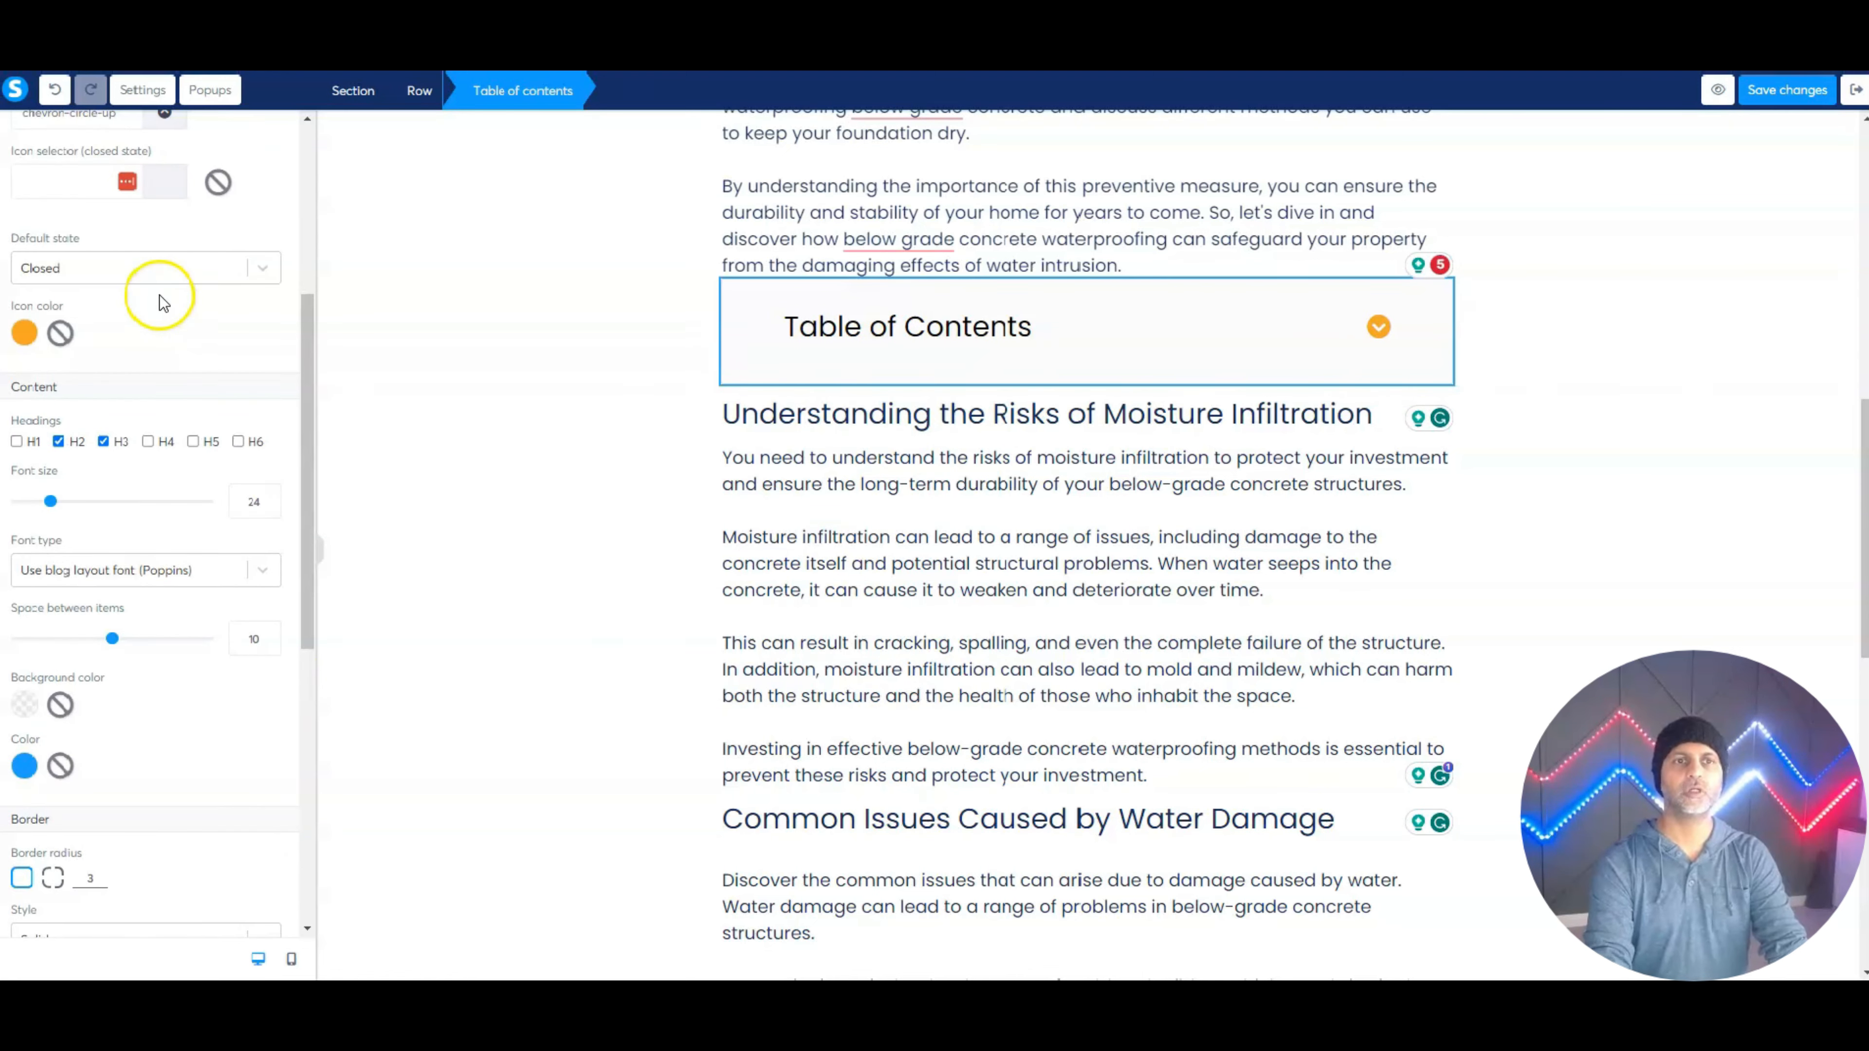
click(154, 295)
drag(50, 502, 61, 502)
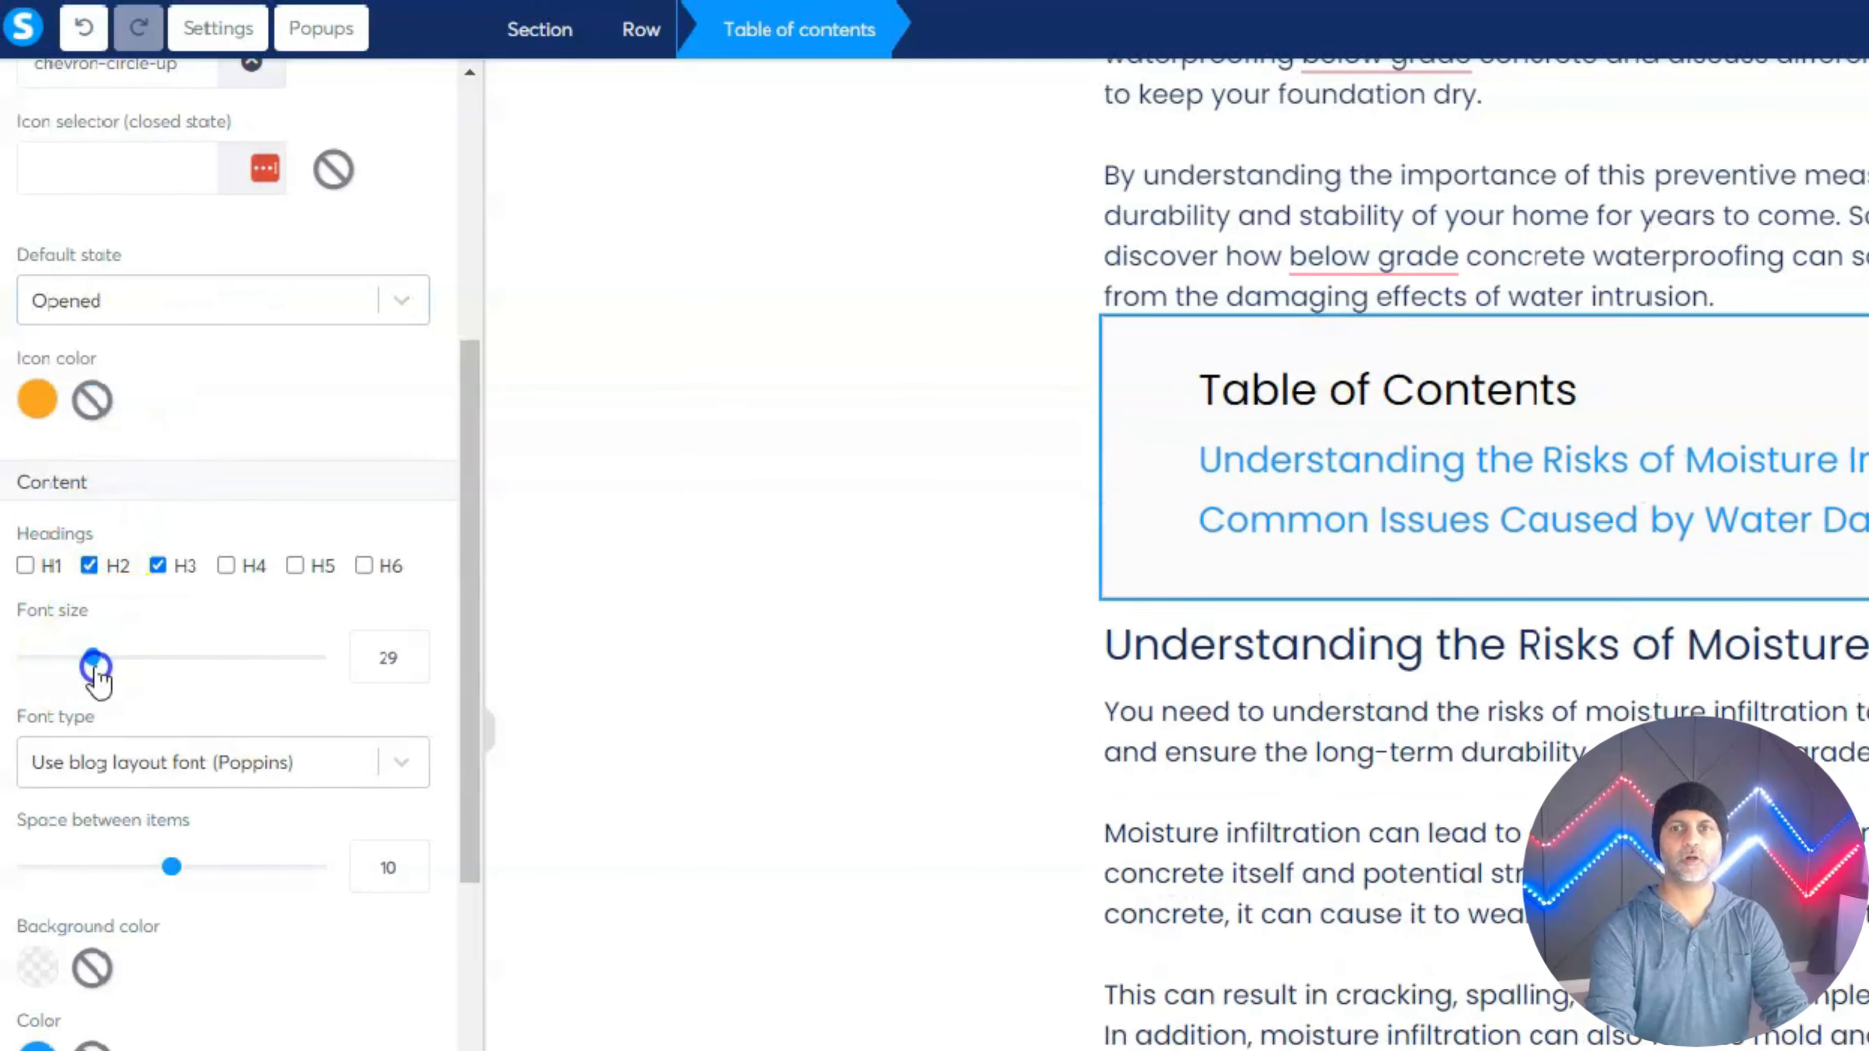
mouse_move(96, 671)
mouse_down()
mouse_move(132, 671)
mouse_move(78, 685)
mouse_move(71, 668)
mouse_up()
mouse_move(171, 866)
mouse_down()
mouse_move(154, 874)
mouse_move(174, 884)
mouse_up()
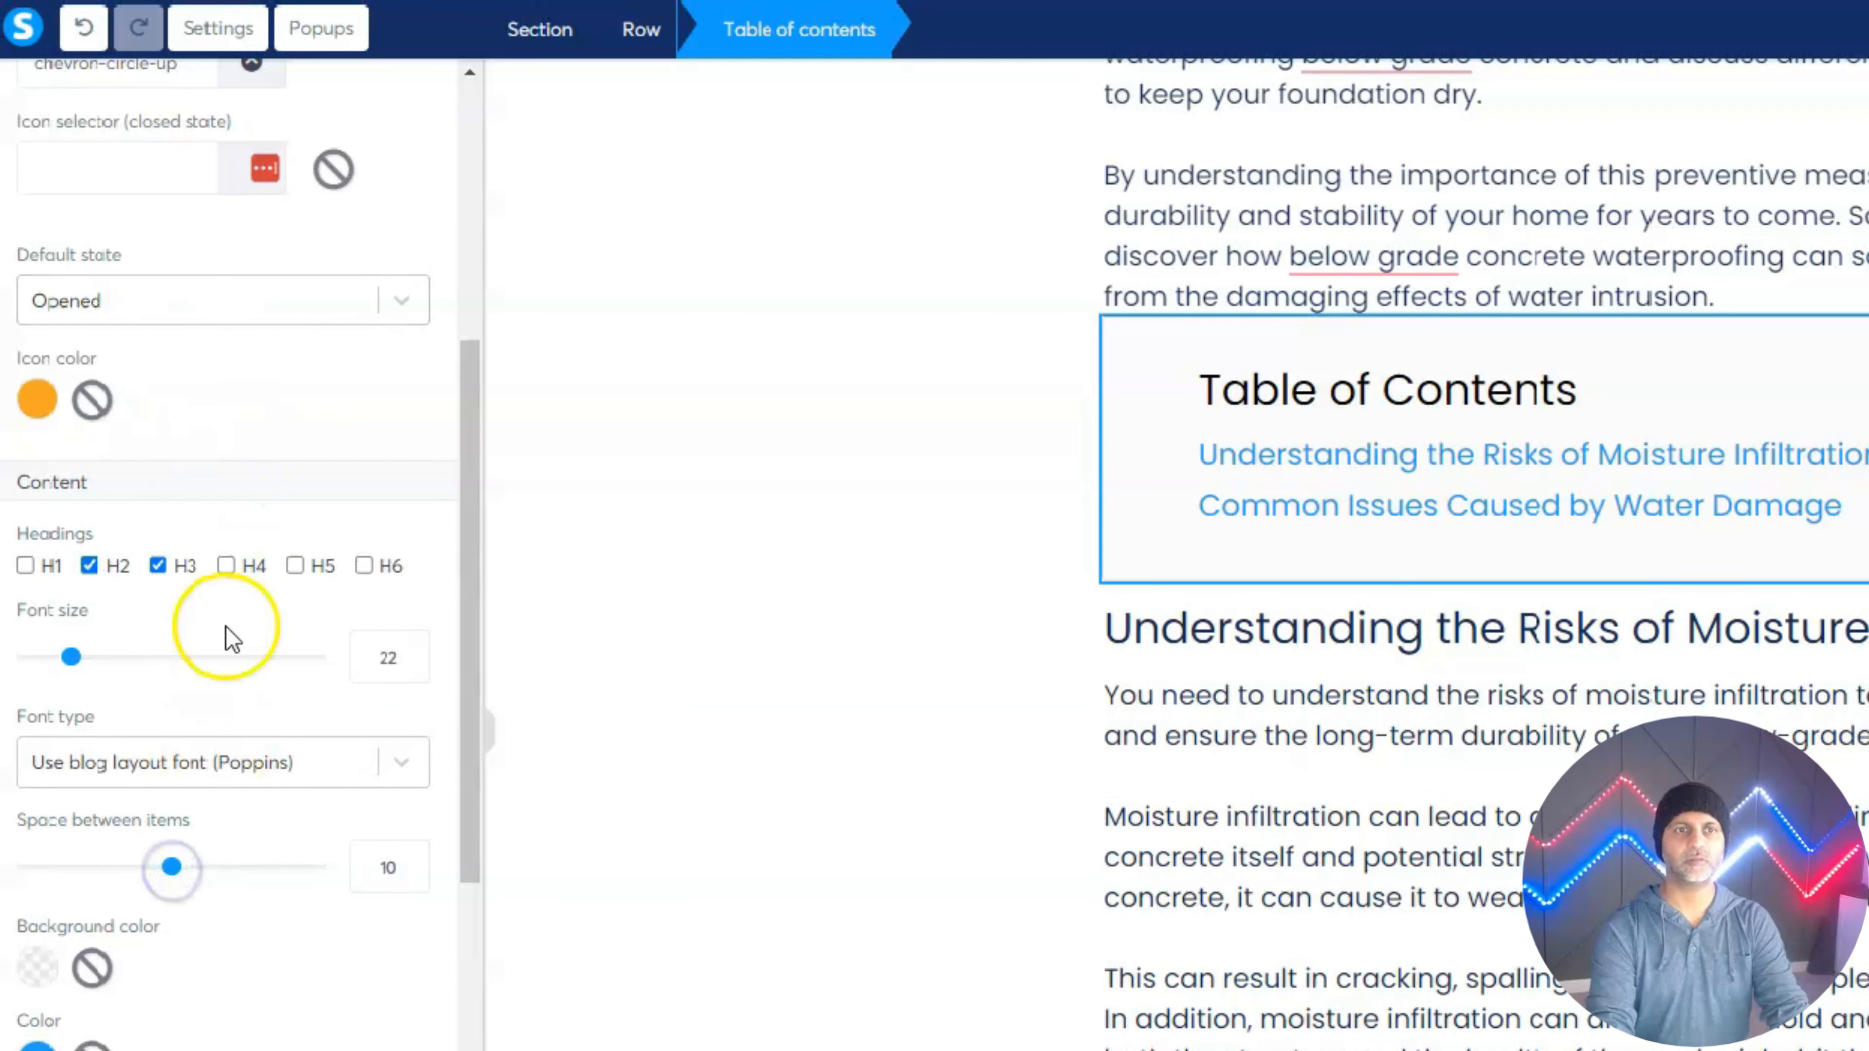
click(327, 306)
click(261, 364)
Change the table of contents background to the light gray E2E2E4 after trying the white and gray presets.
scroll(125, 563, down, 5)
click(45, 520)
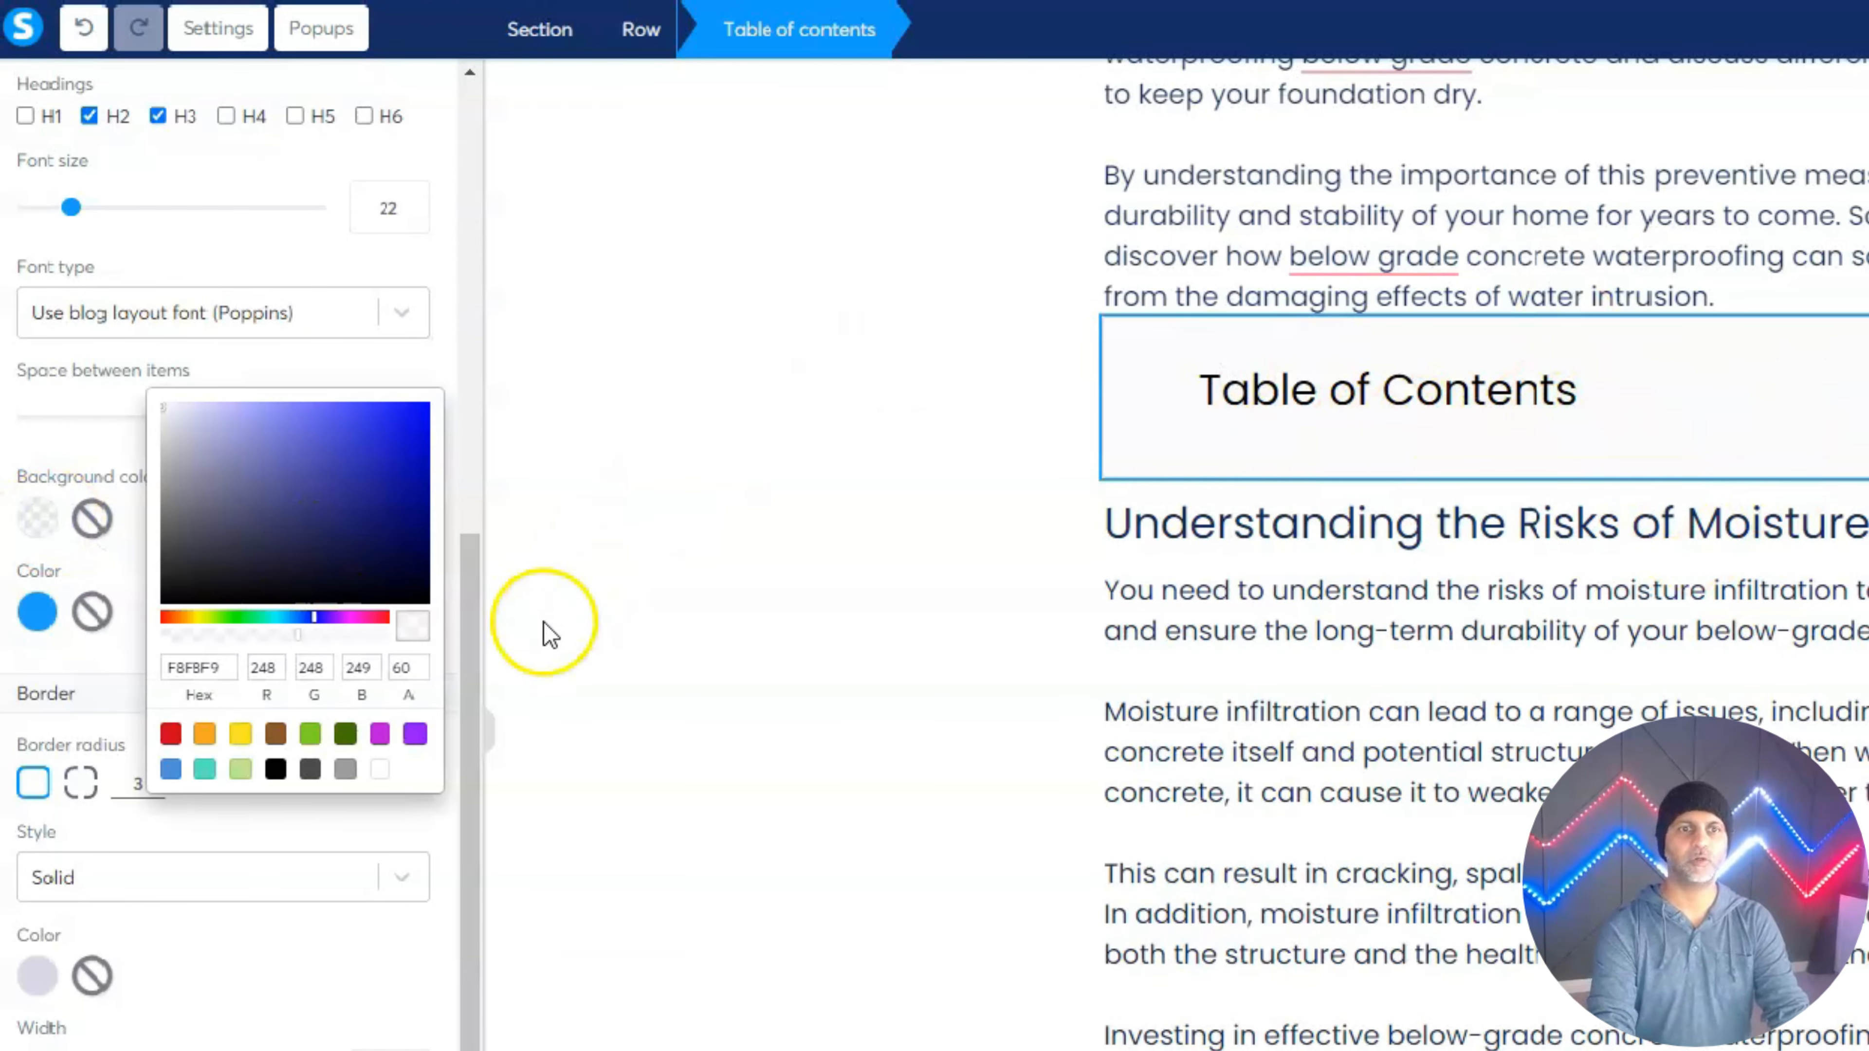
click(381, 772)
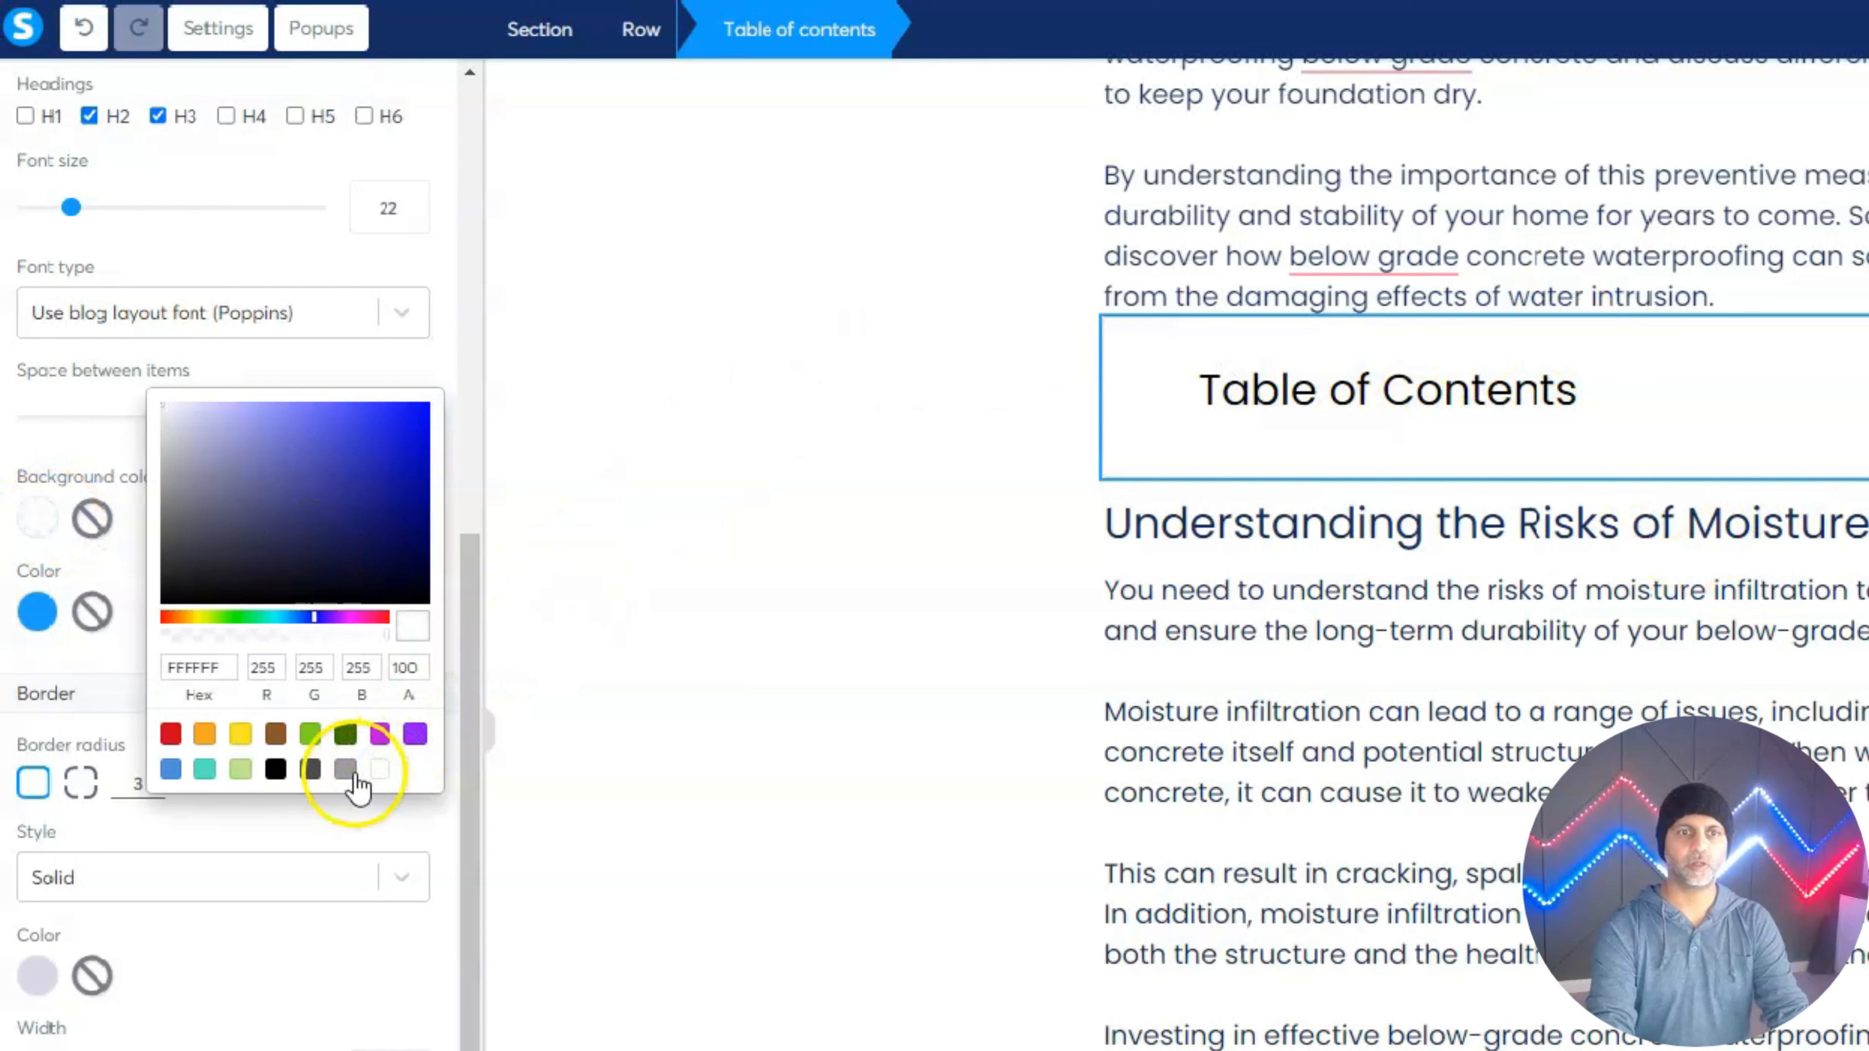
click(345, 770)
drag(159, 483, 167, 422)
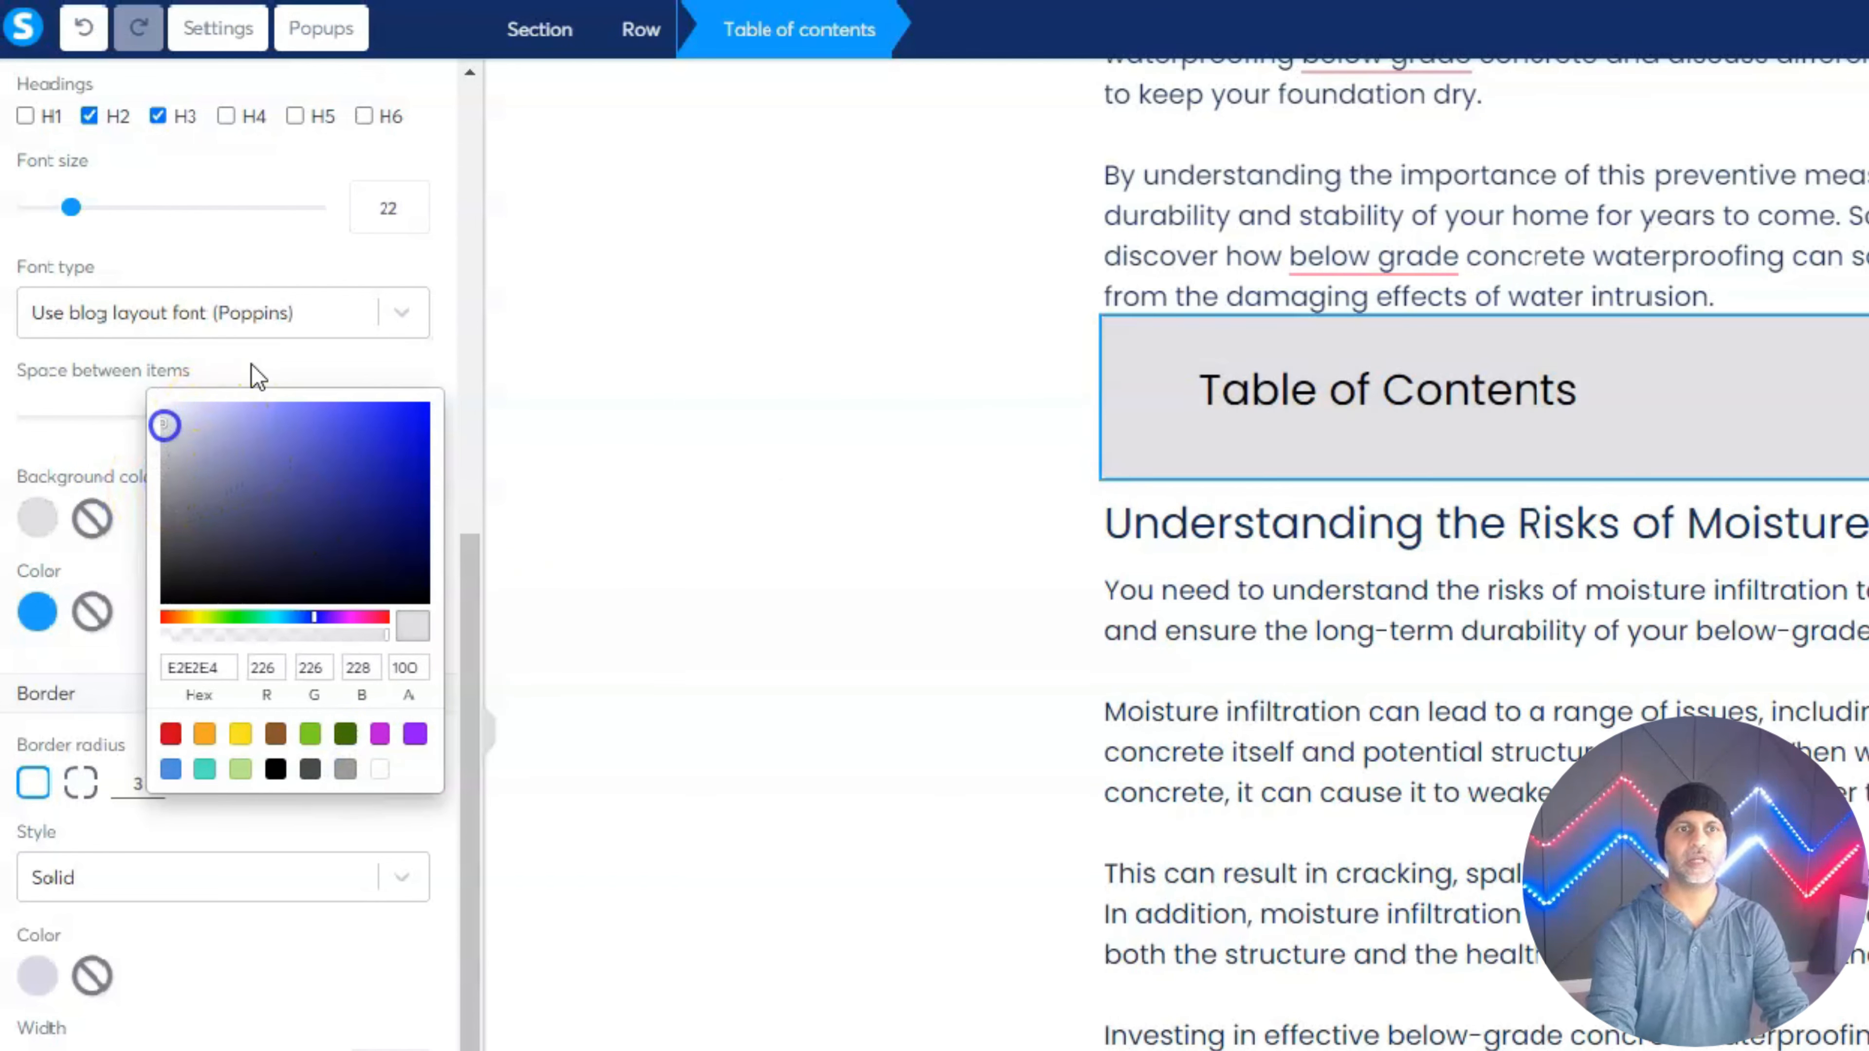
click(275, 350)
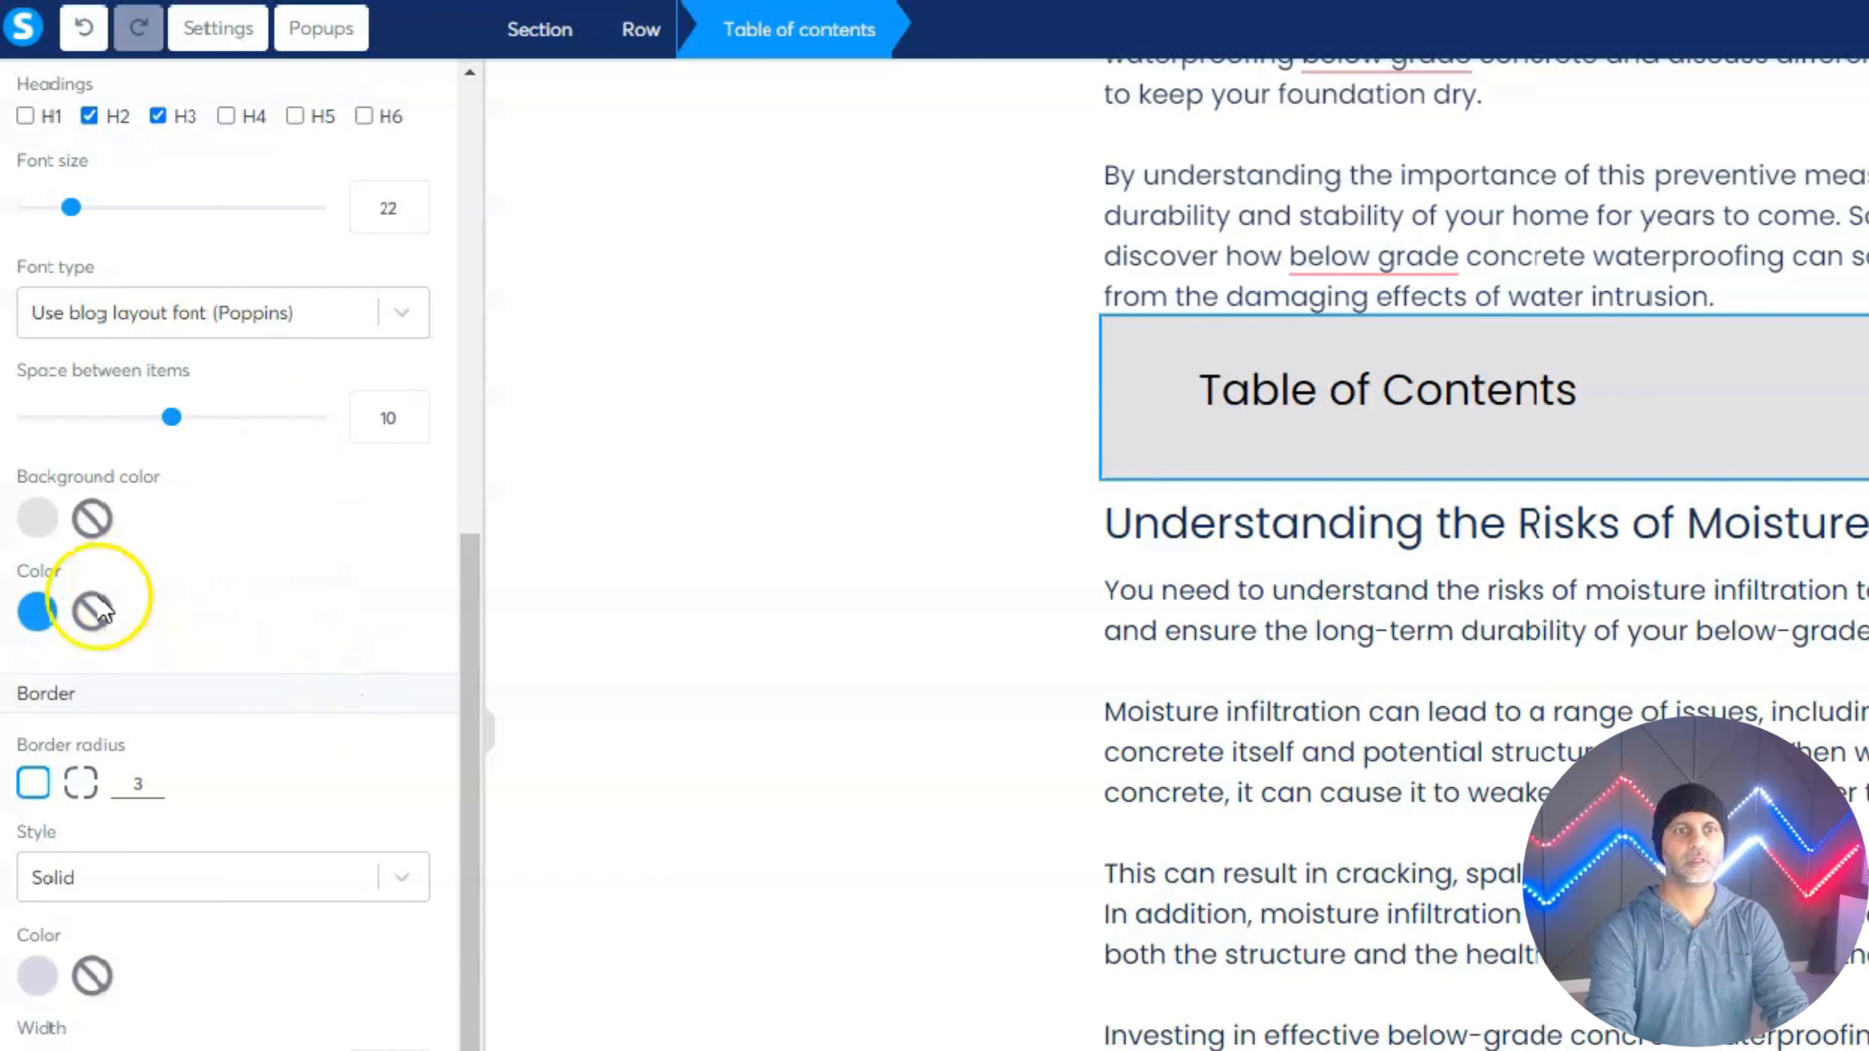
Switch the table of contents border radius to separate corner values and review its border, margin and padding settings.
scroll(459, 751, down, 4)
click(80, 483)
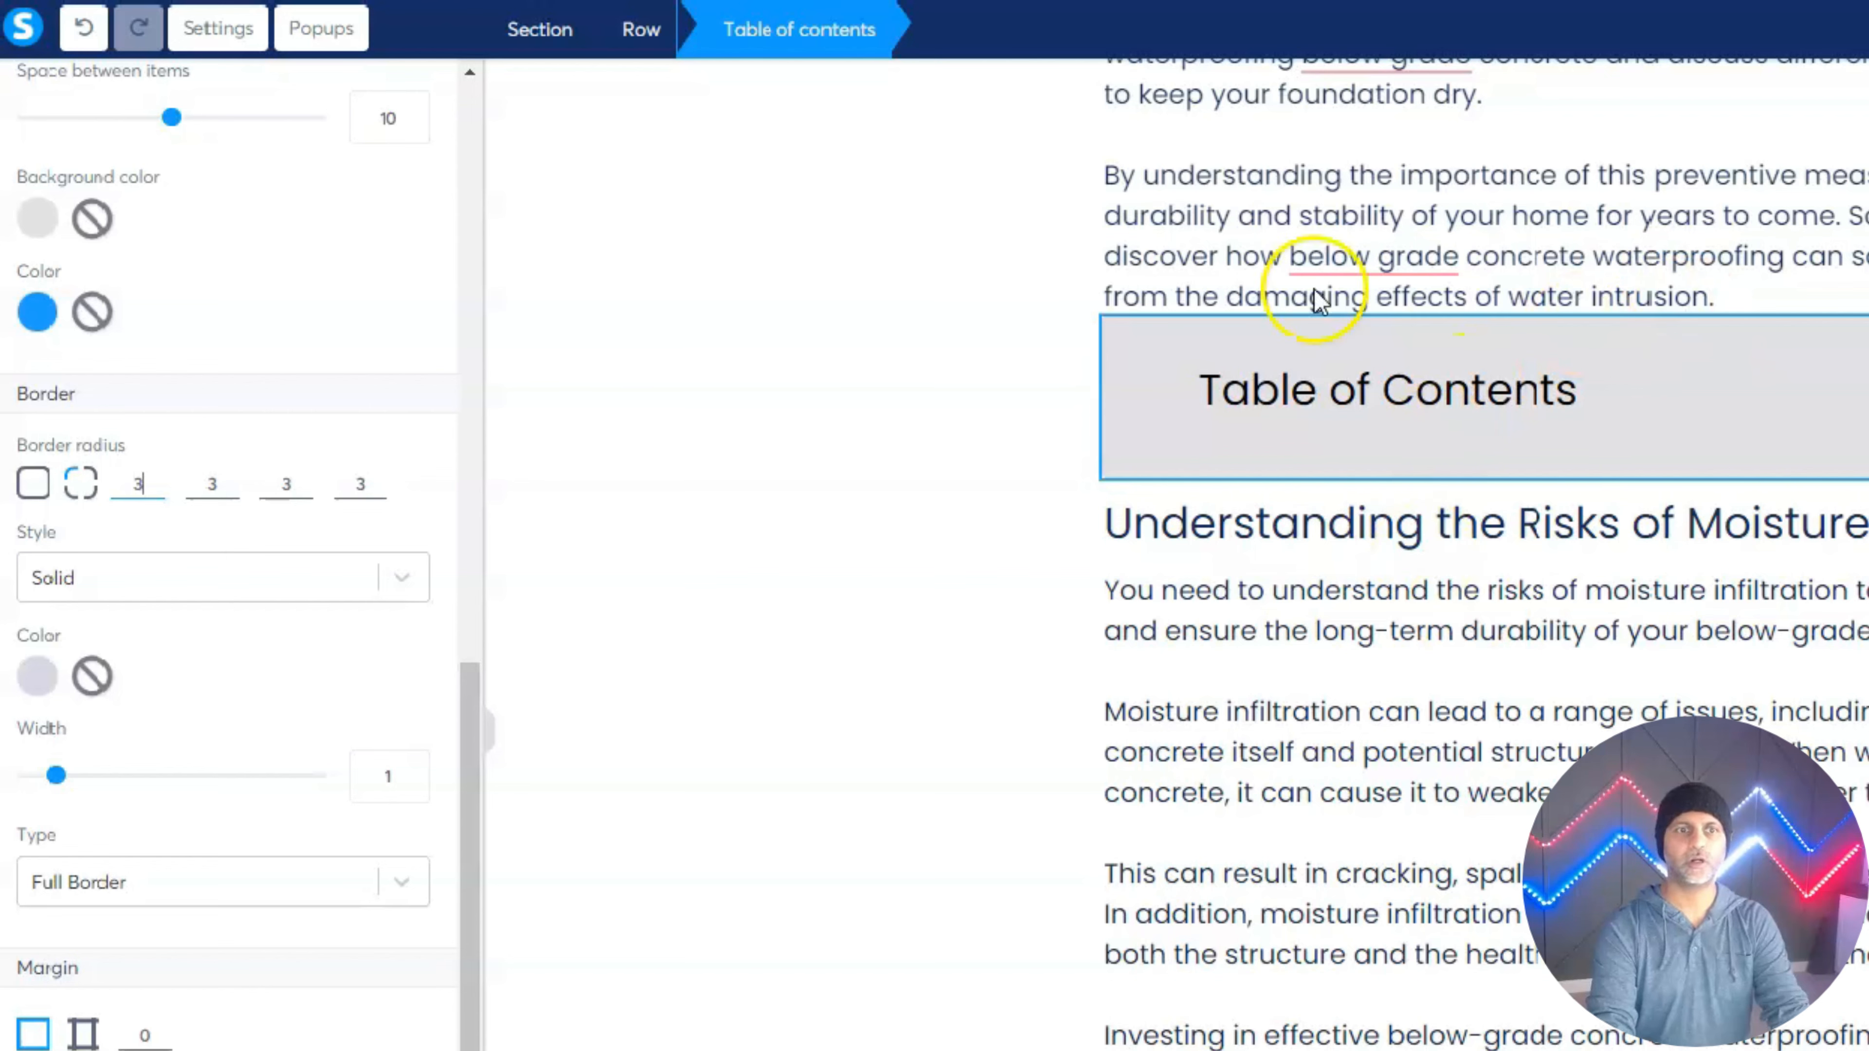
scroll(242, 655, down, 2)
scroll(327, 708, down, 1)
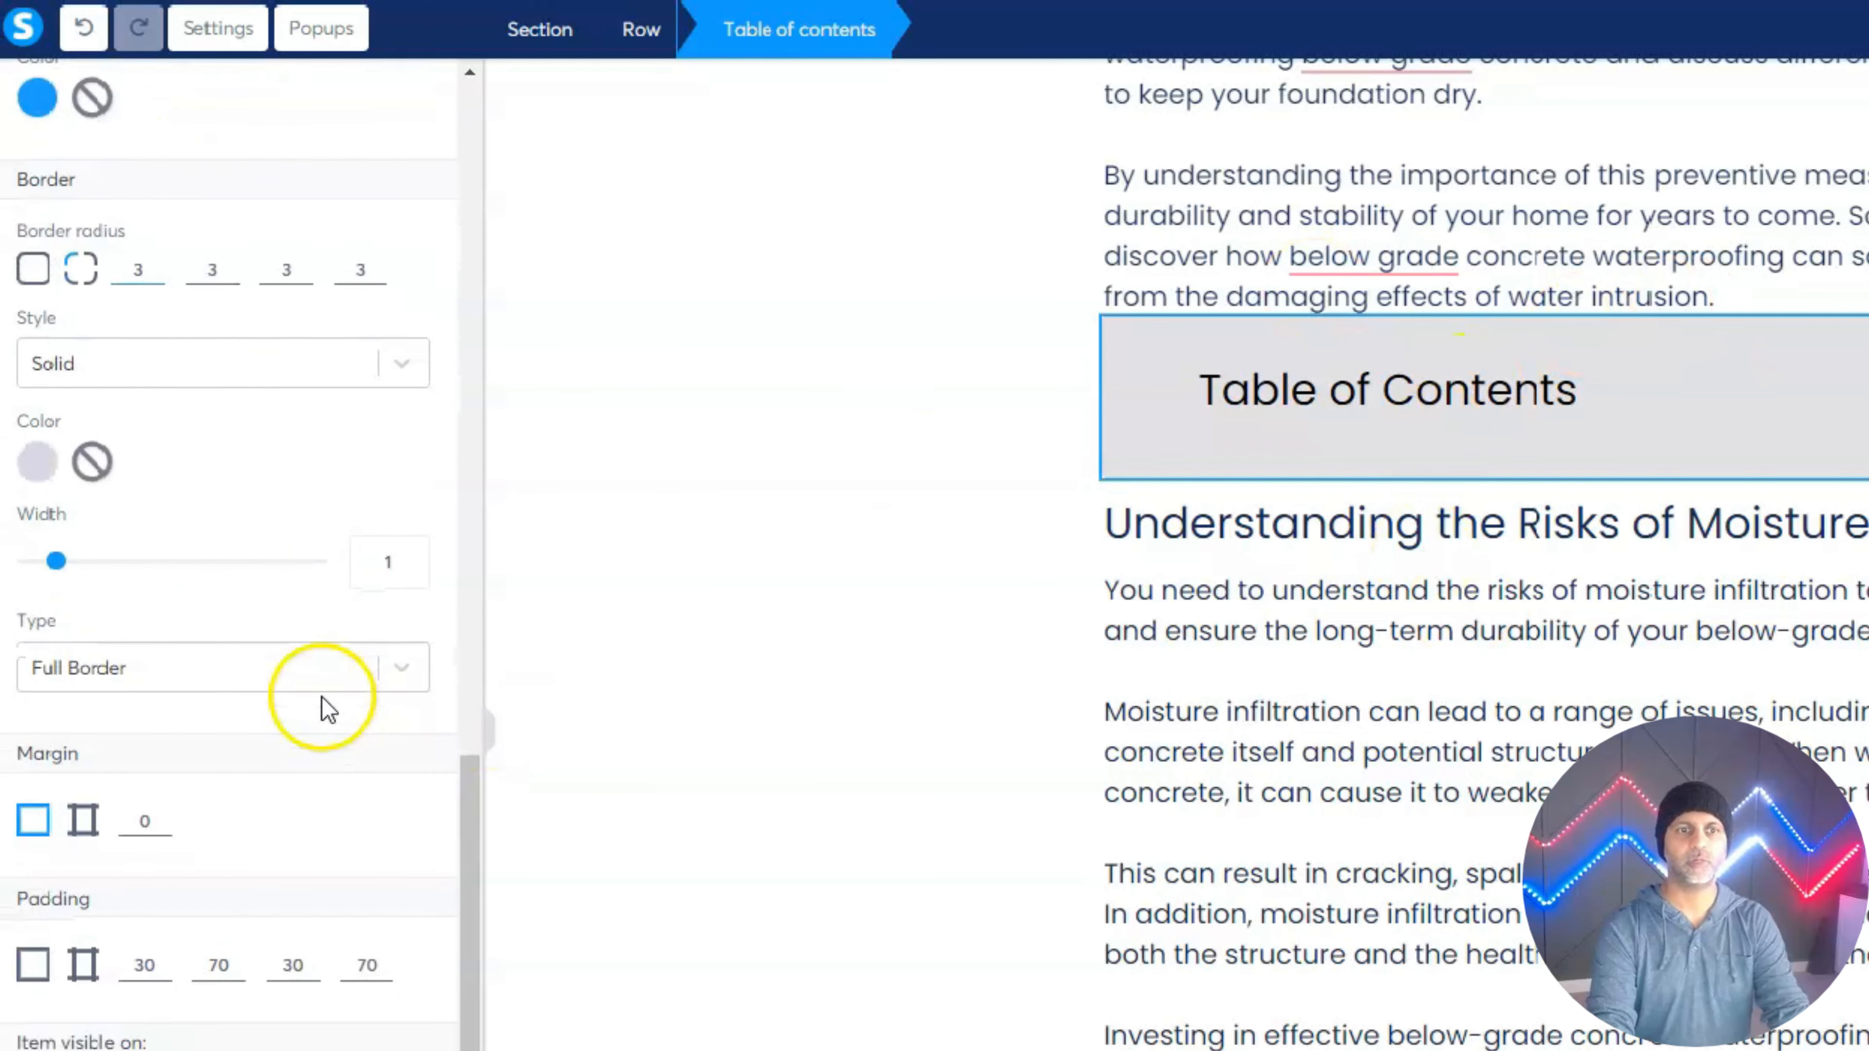
Add one empty row above the table of contents block and another directly below it for spacing.
scroll(347, 897, up, 12)
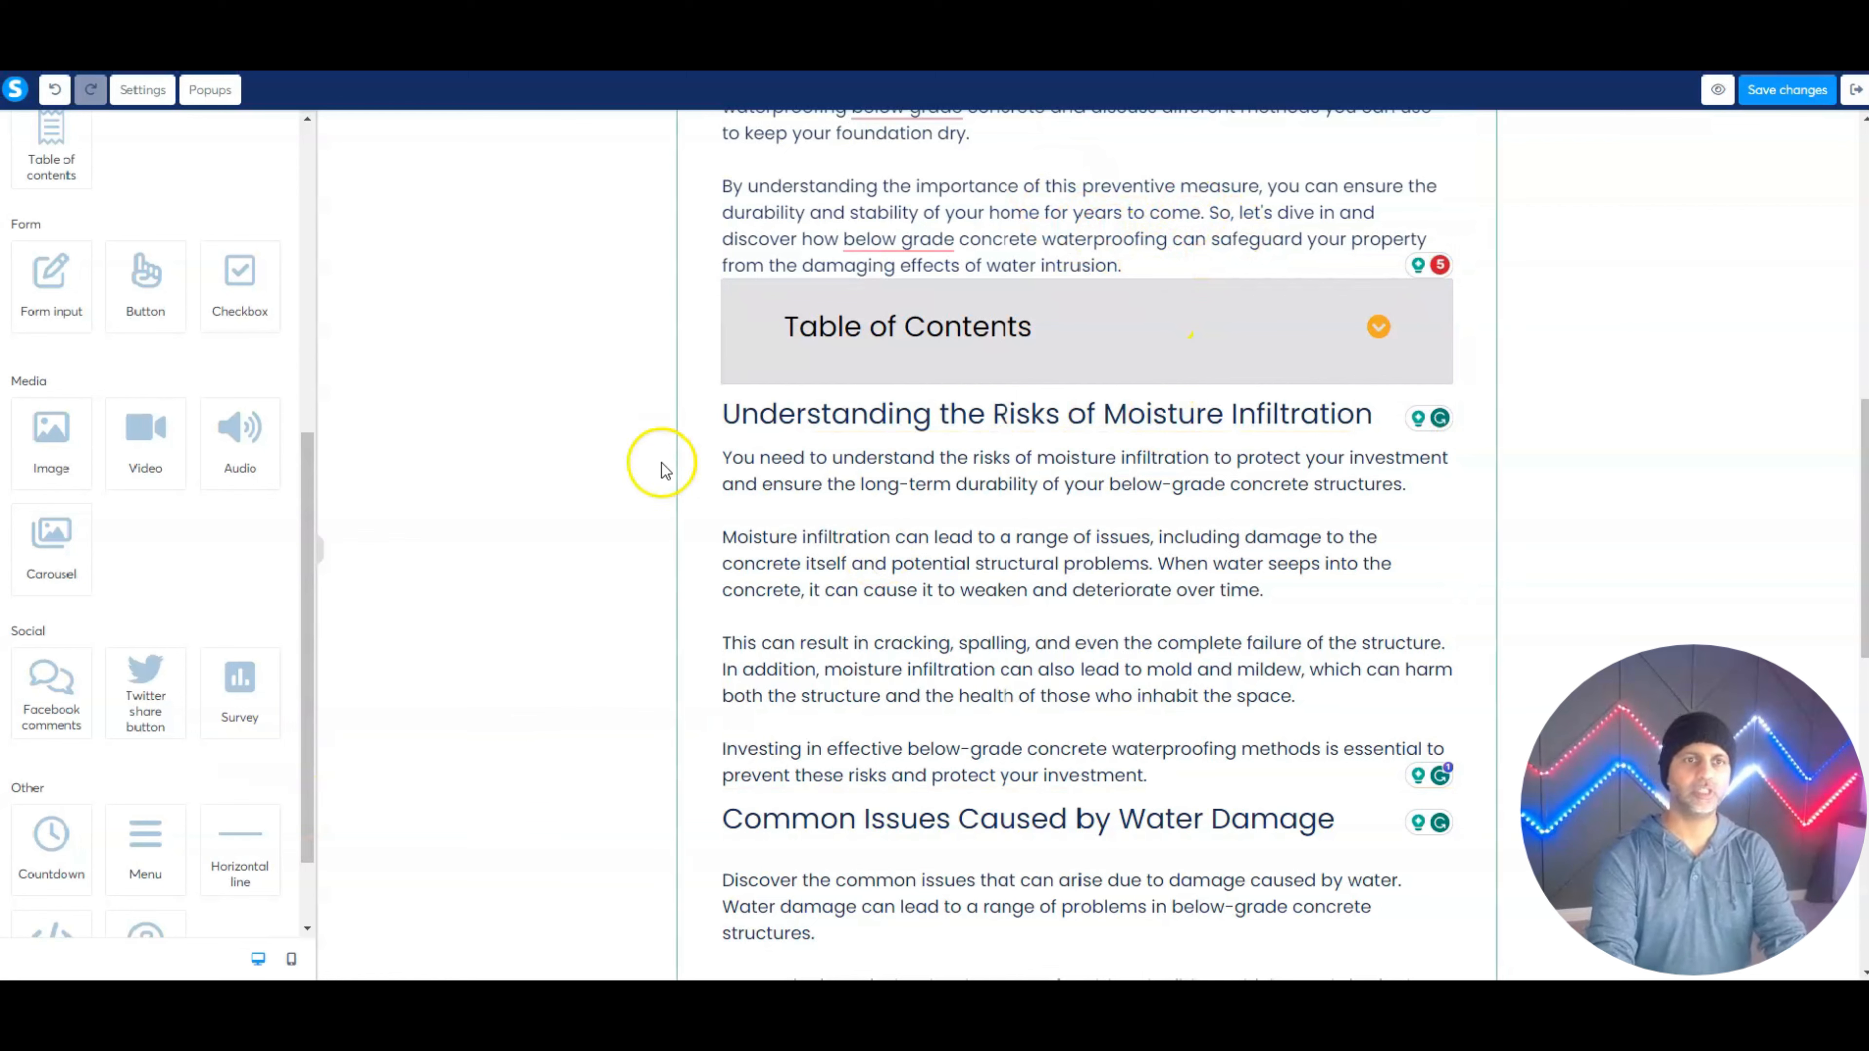
scroll(280, 517, up, 6)
drag(49, 577, 1181, 279)
drag(96, 594, 1092, 501)
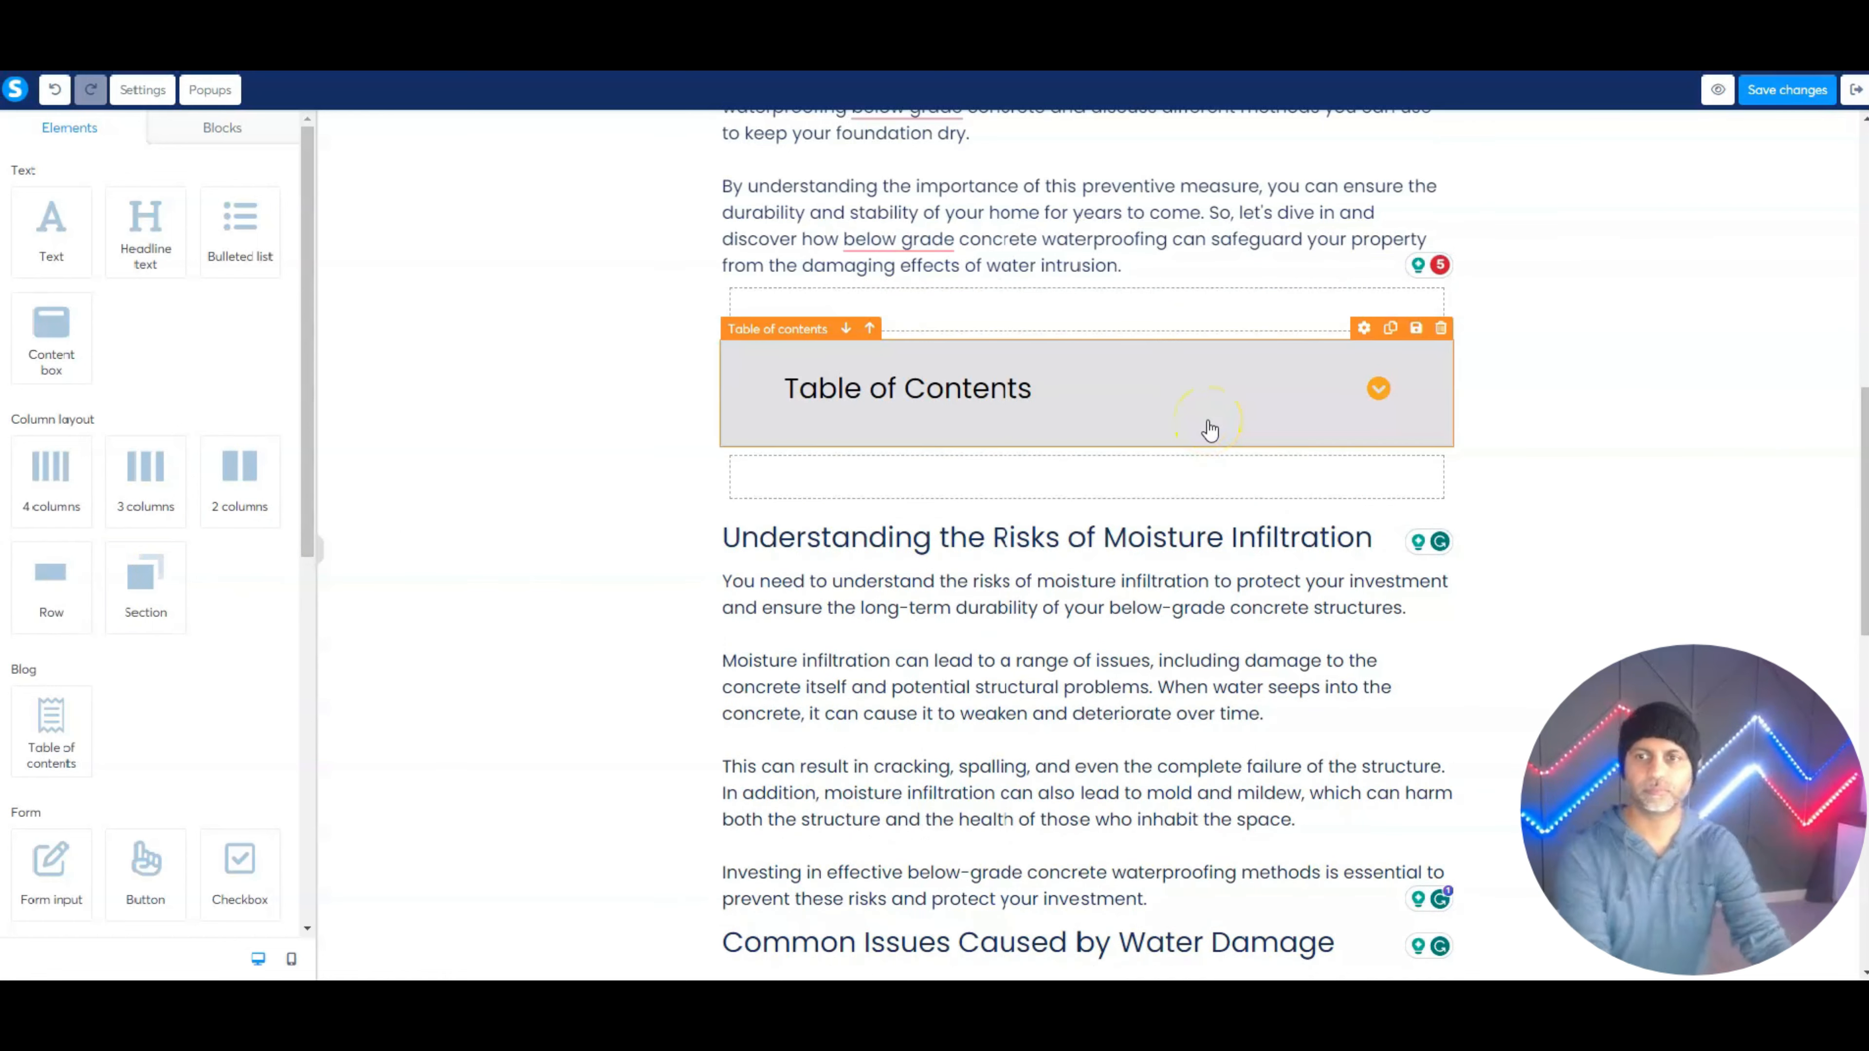
Insert an image under the "Common Issues Caused by Water Damage" headline, using the stored Pexels photo of the building reflected in water.
scroll(1184, 685, down, 7)
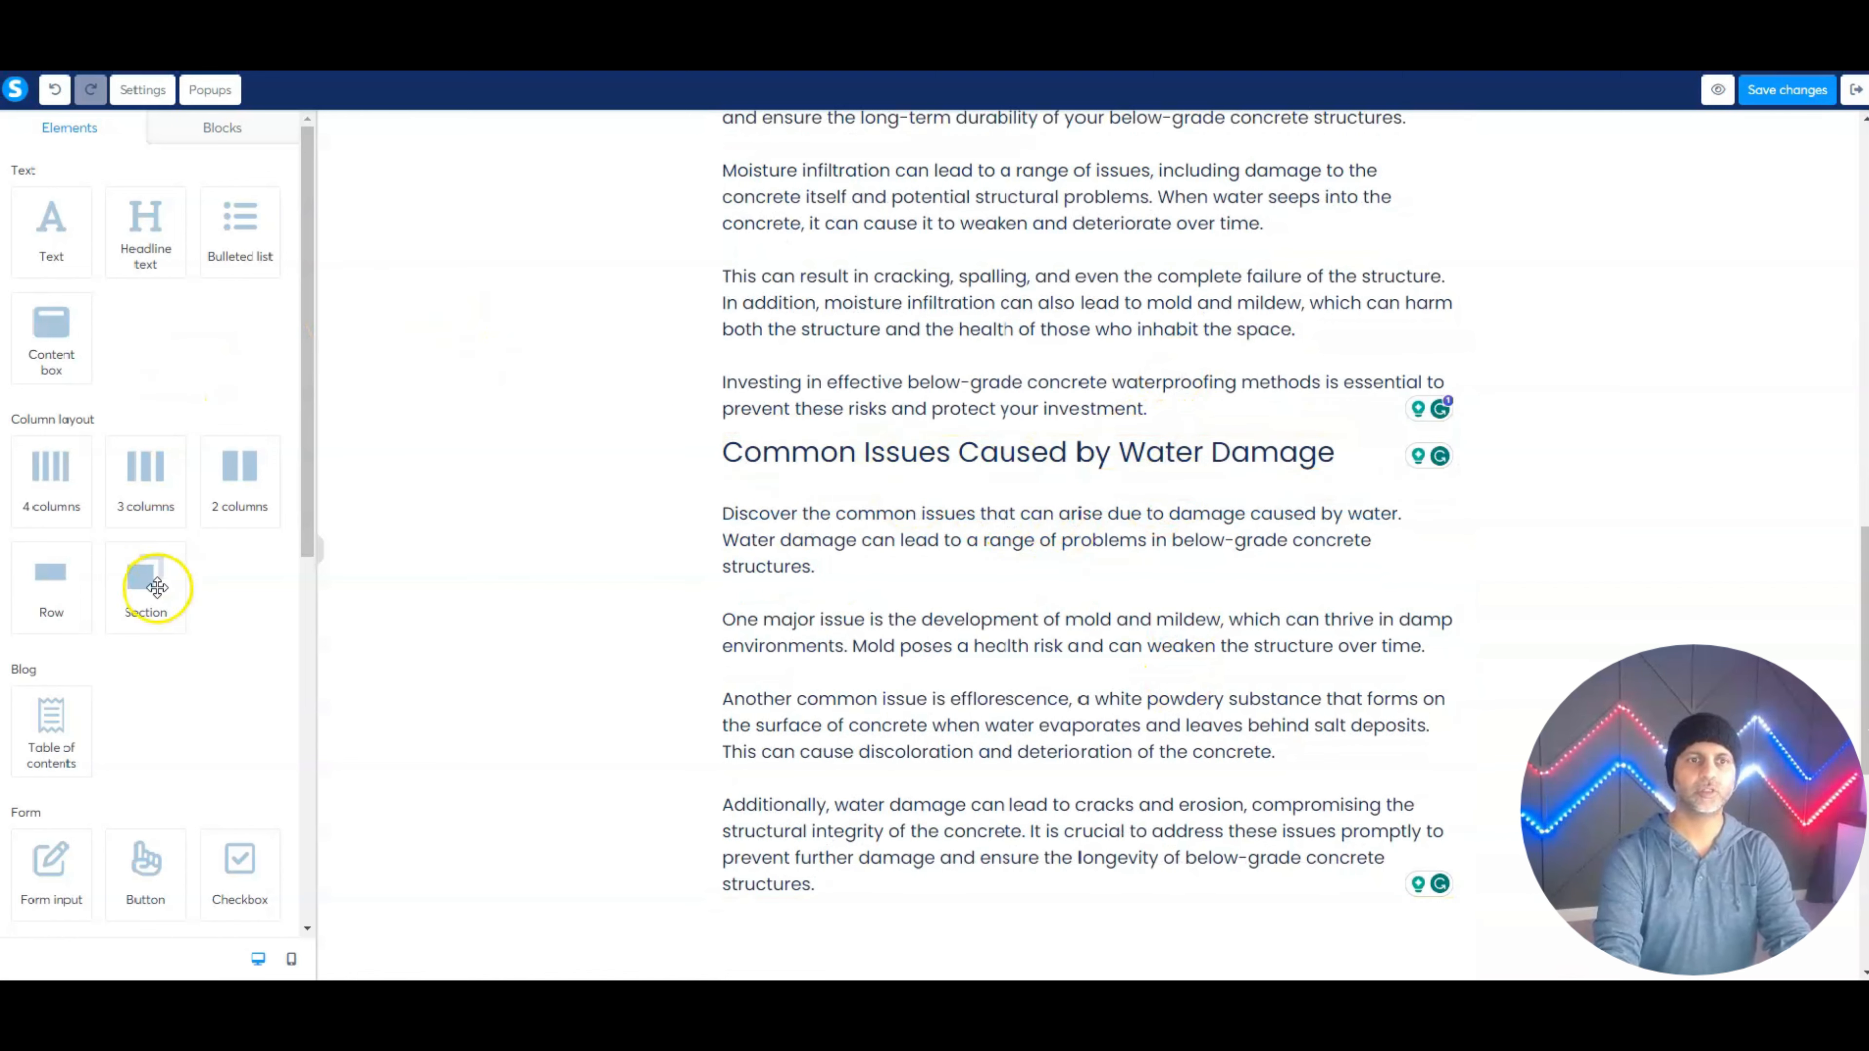
drag(157, 587, 1031, 501)
click(1045, 333)
click(692, 424)
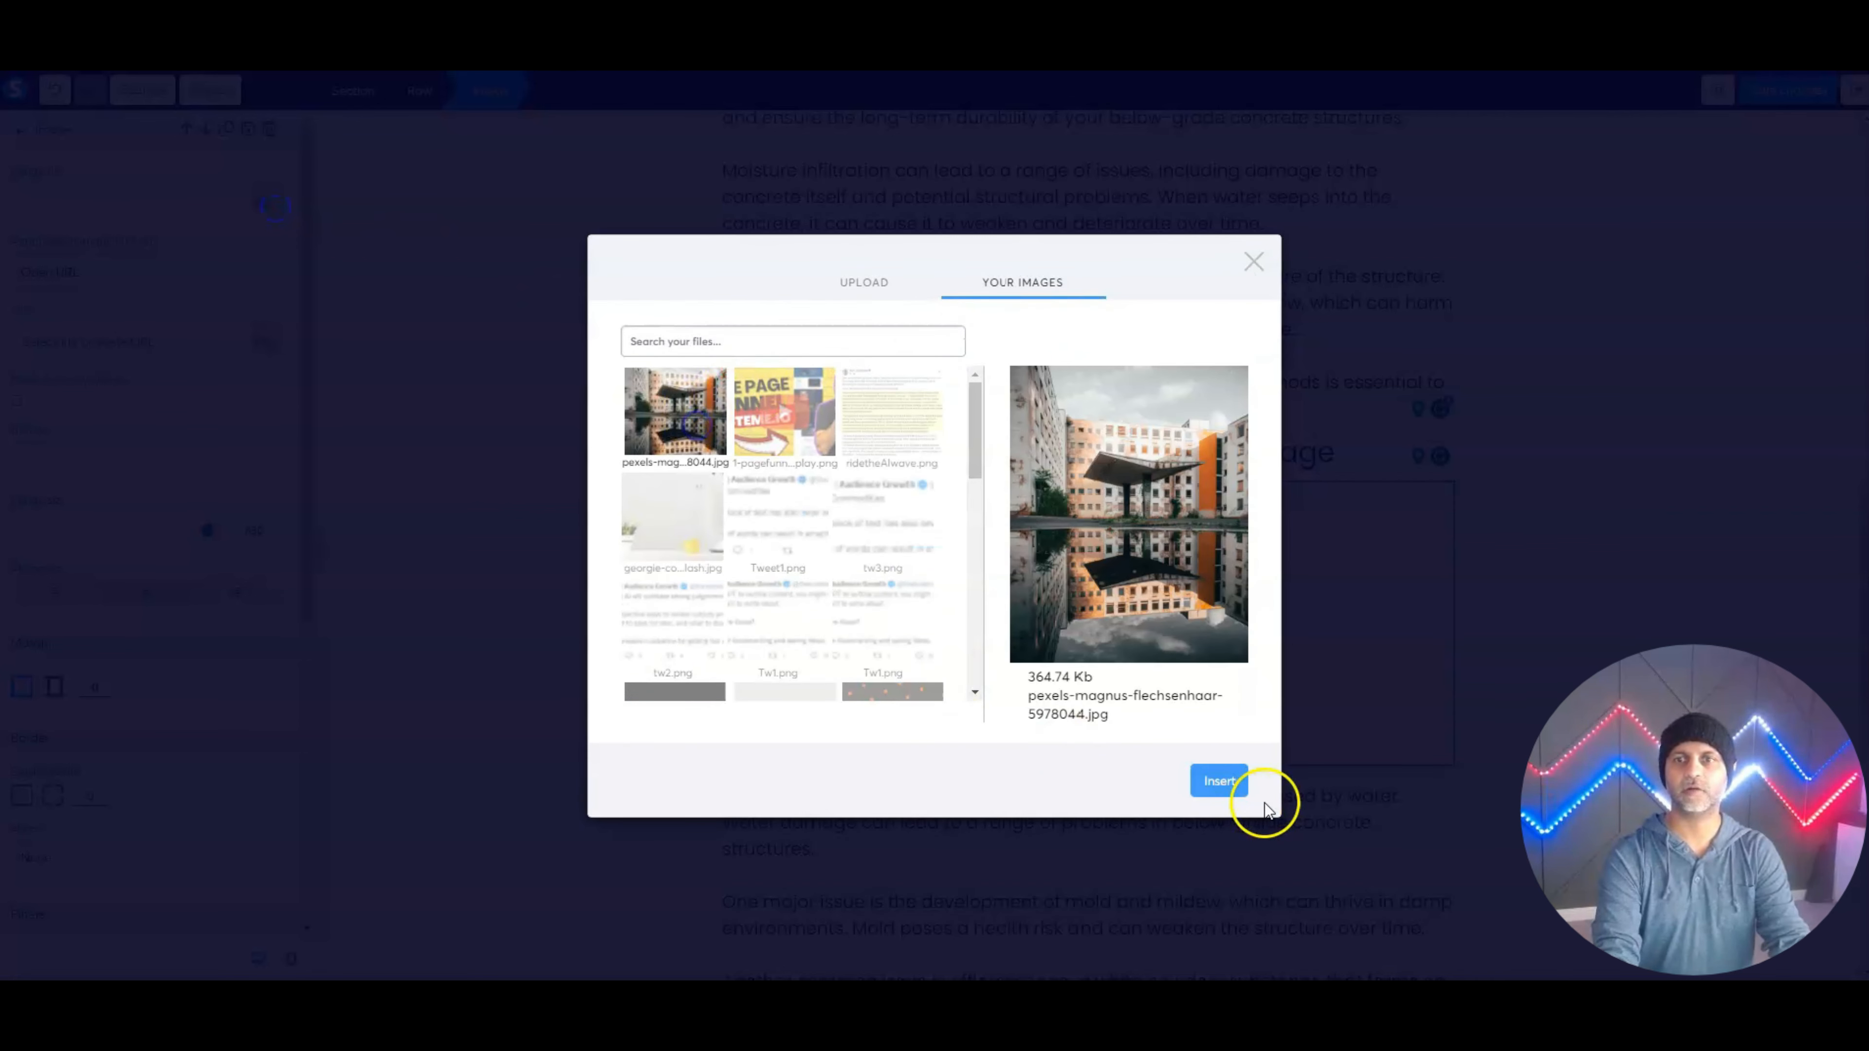
click(1221, 783)
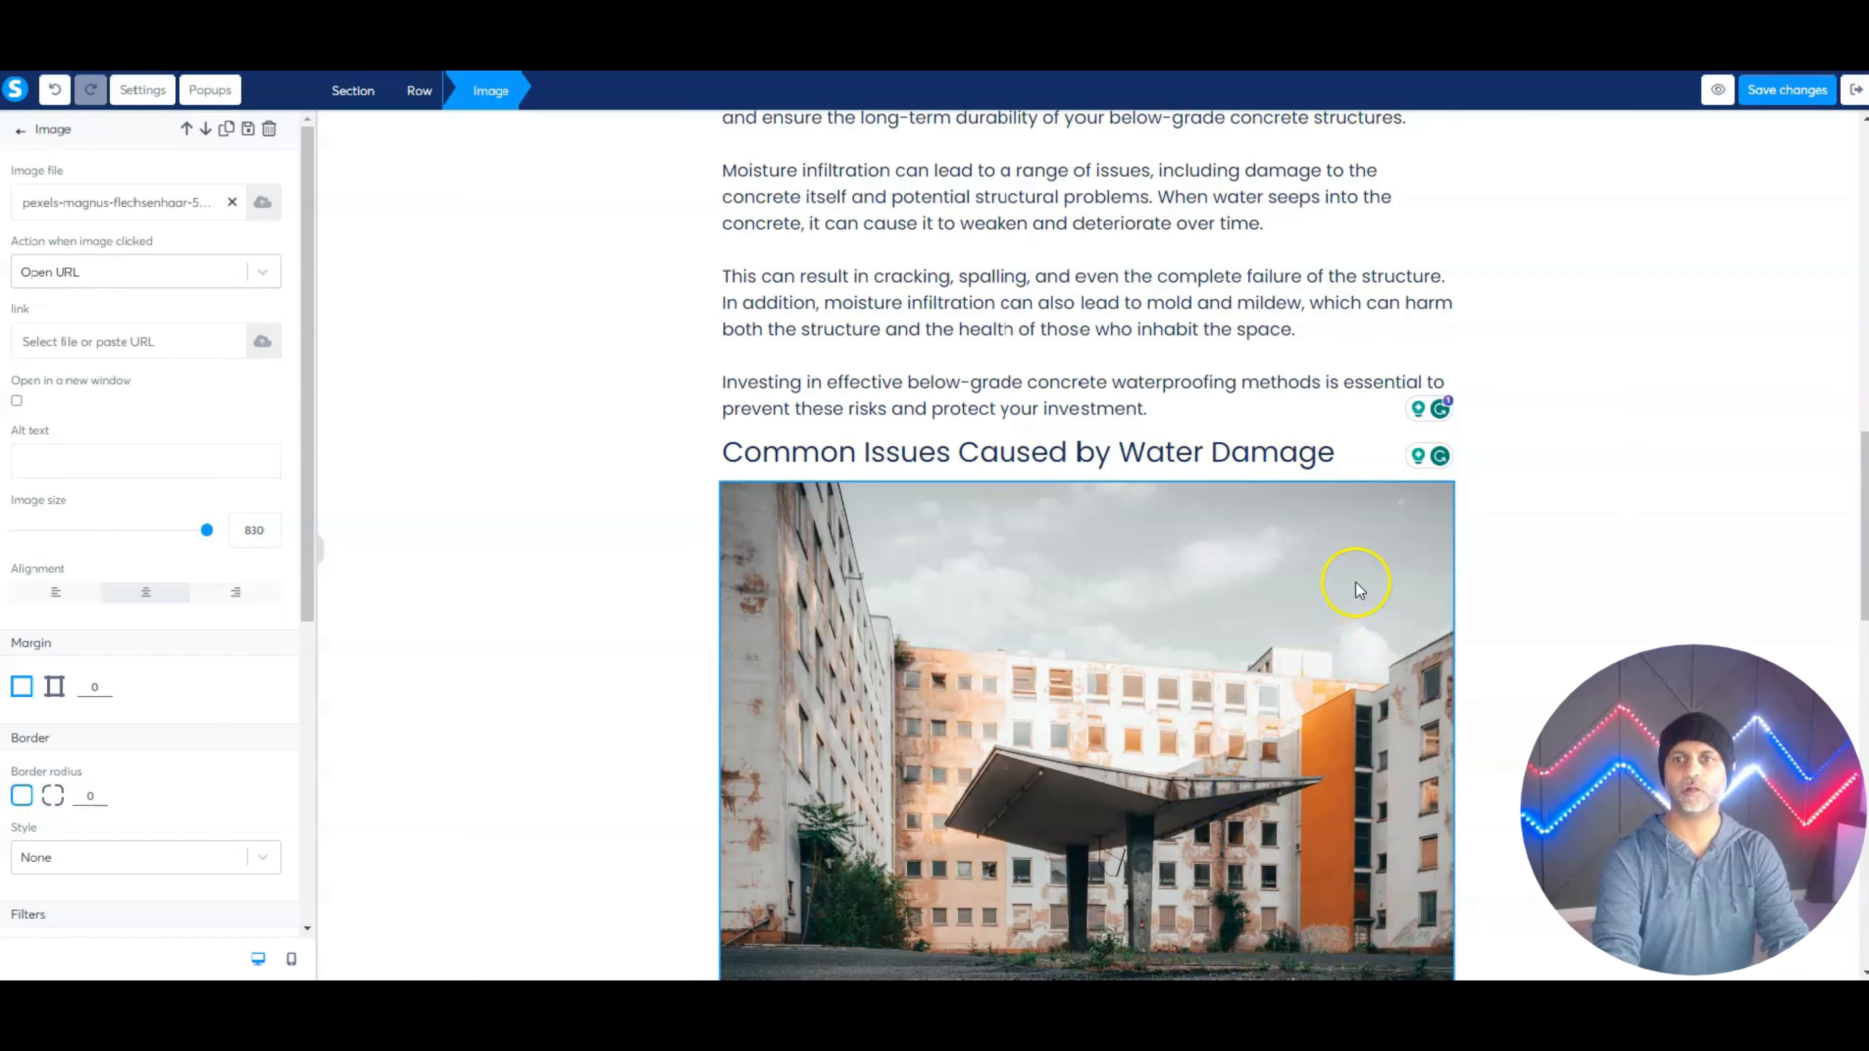
Set the building image's size to 434 and align it left within its container.
click(1574, 595)
scroll(1574, 595, down, 10)
click(1081, 471)
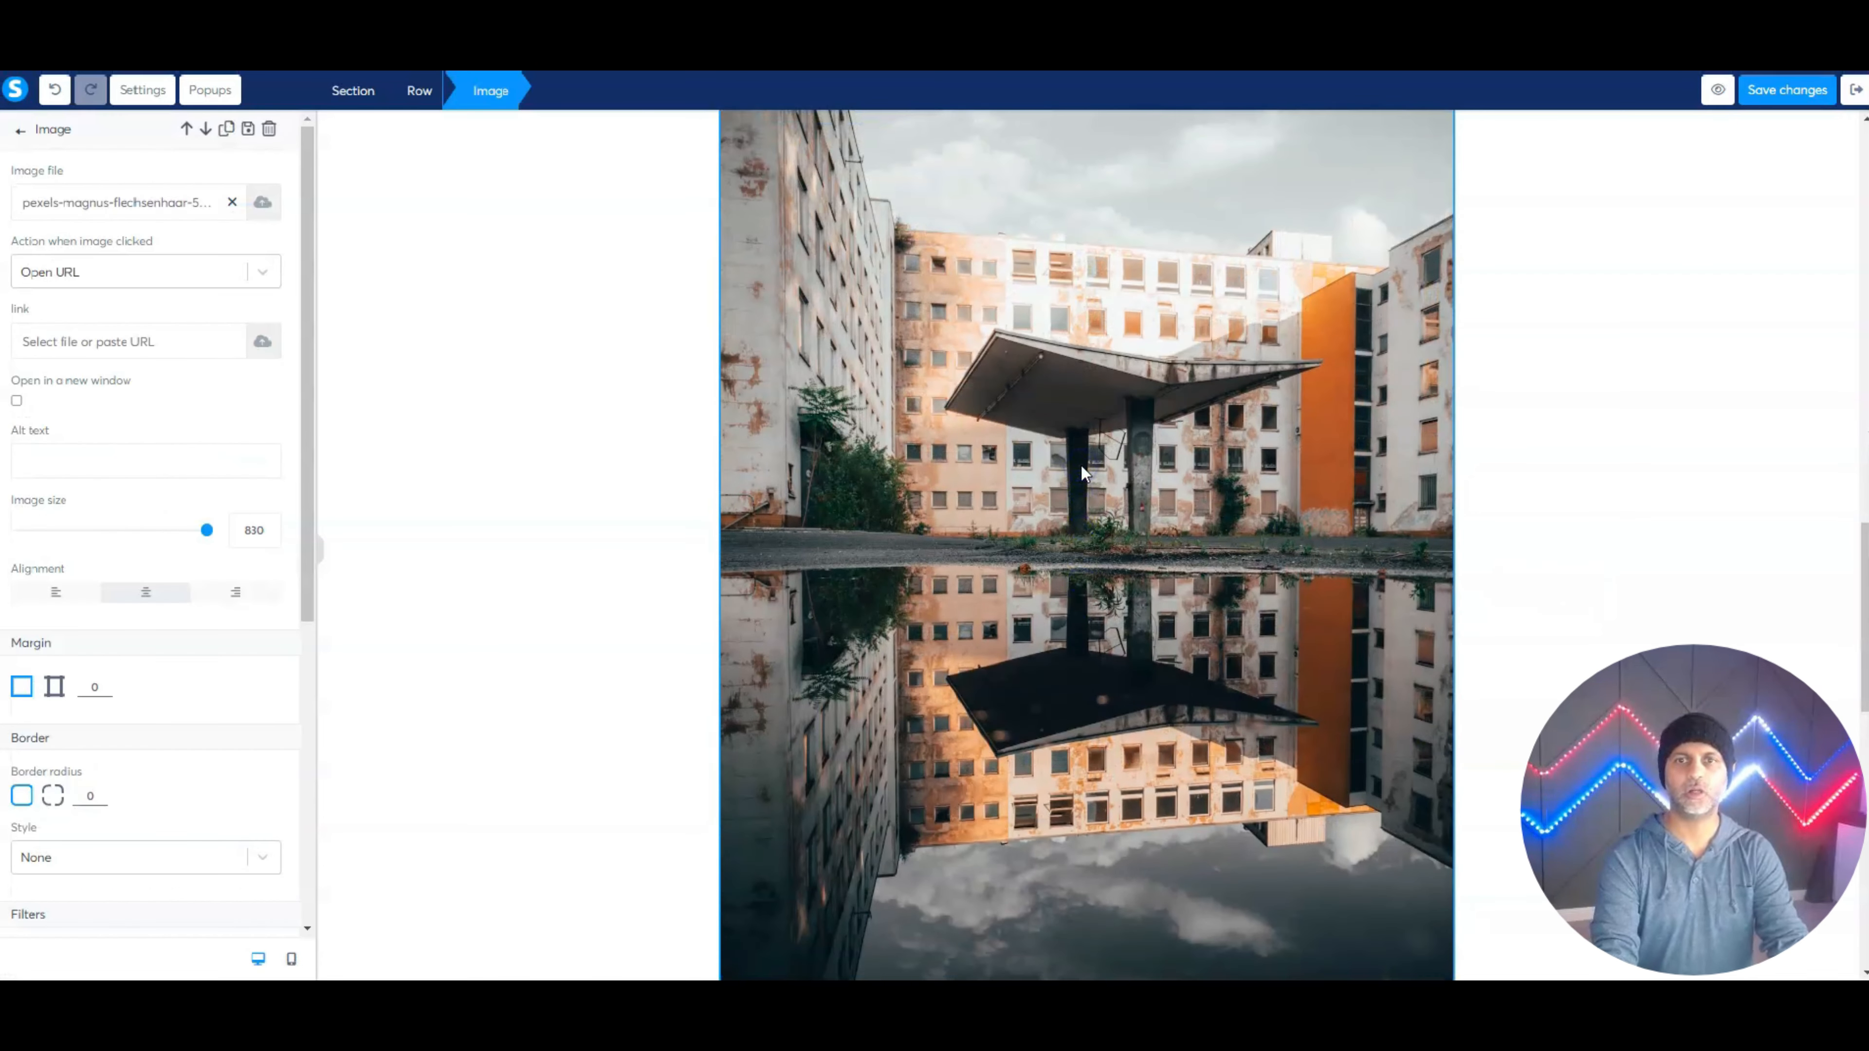
drag(211, 541, 114, 541)
click(81, 592)
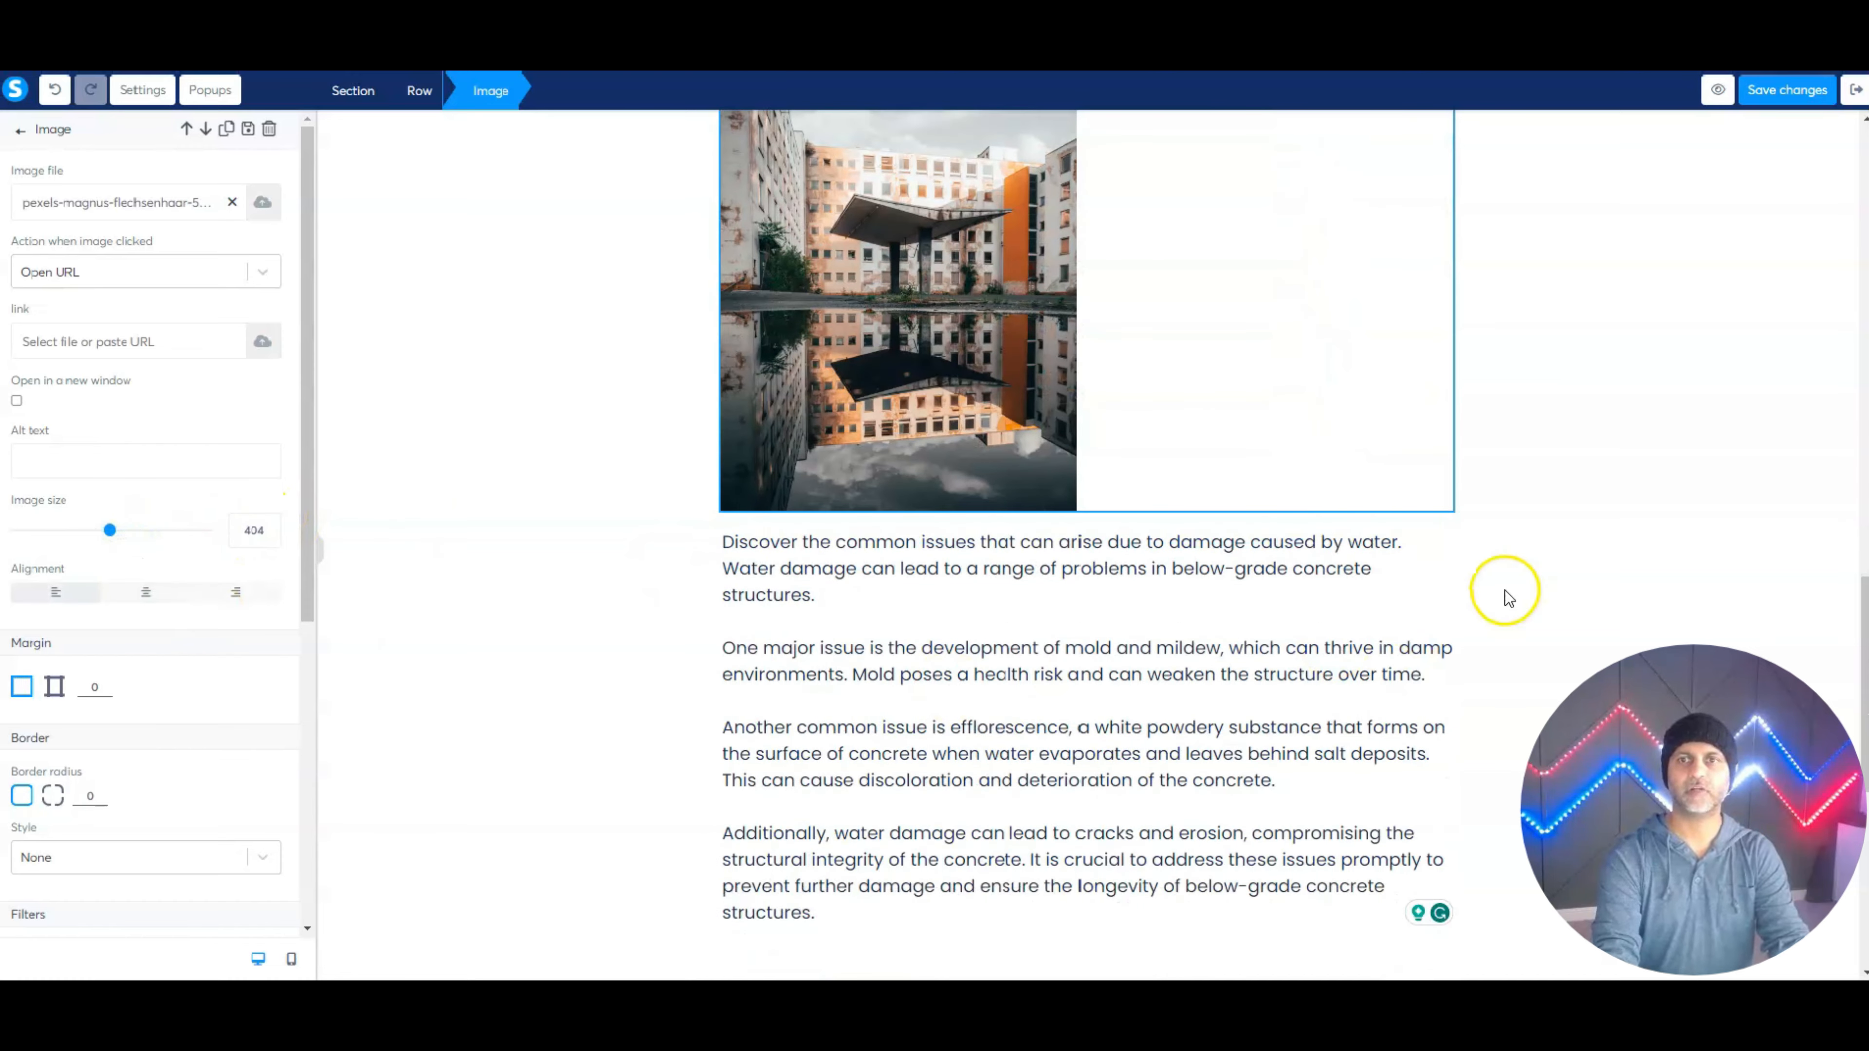
click(1481, 468)
scroll(989, 488, down, 6)
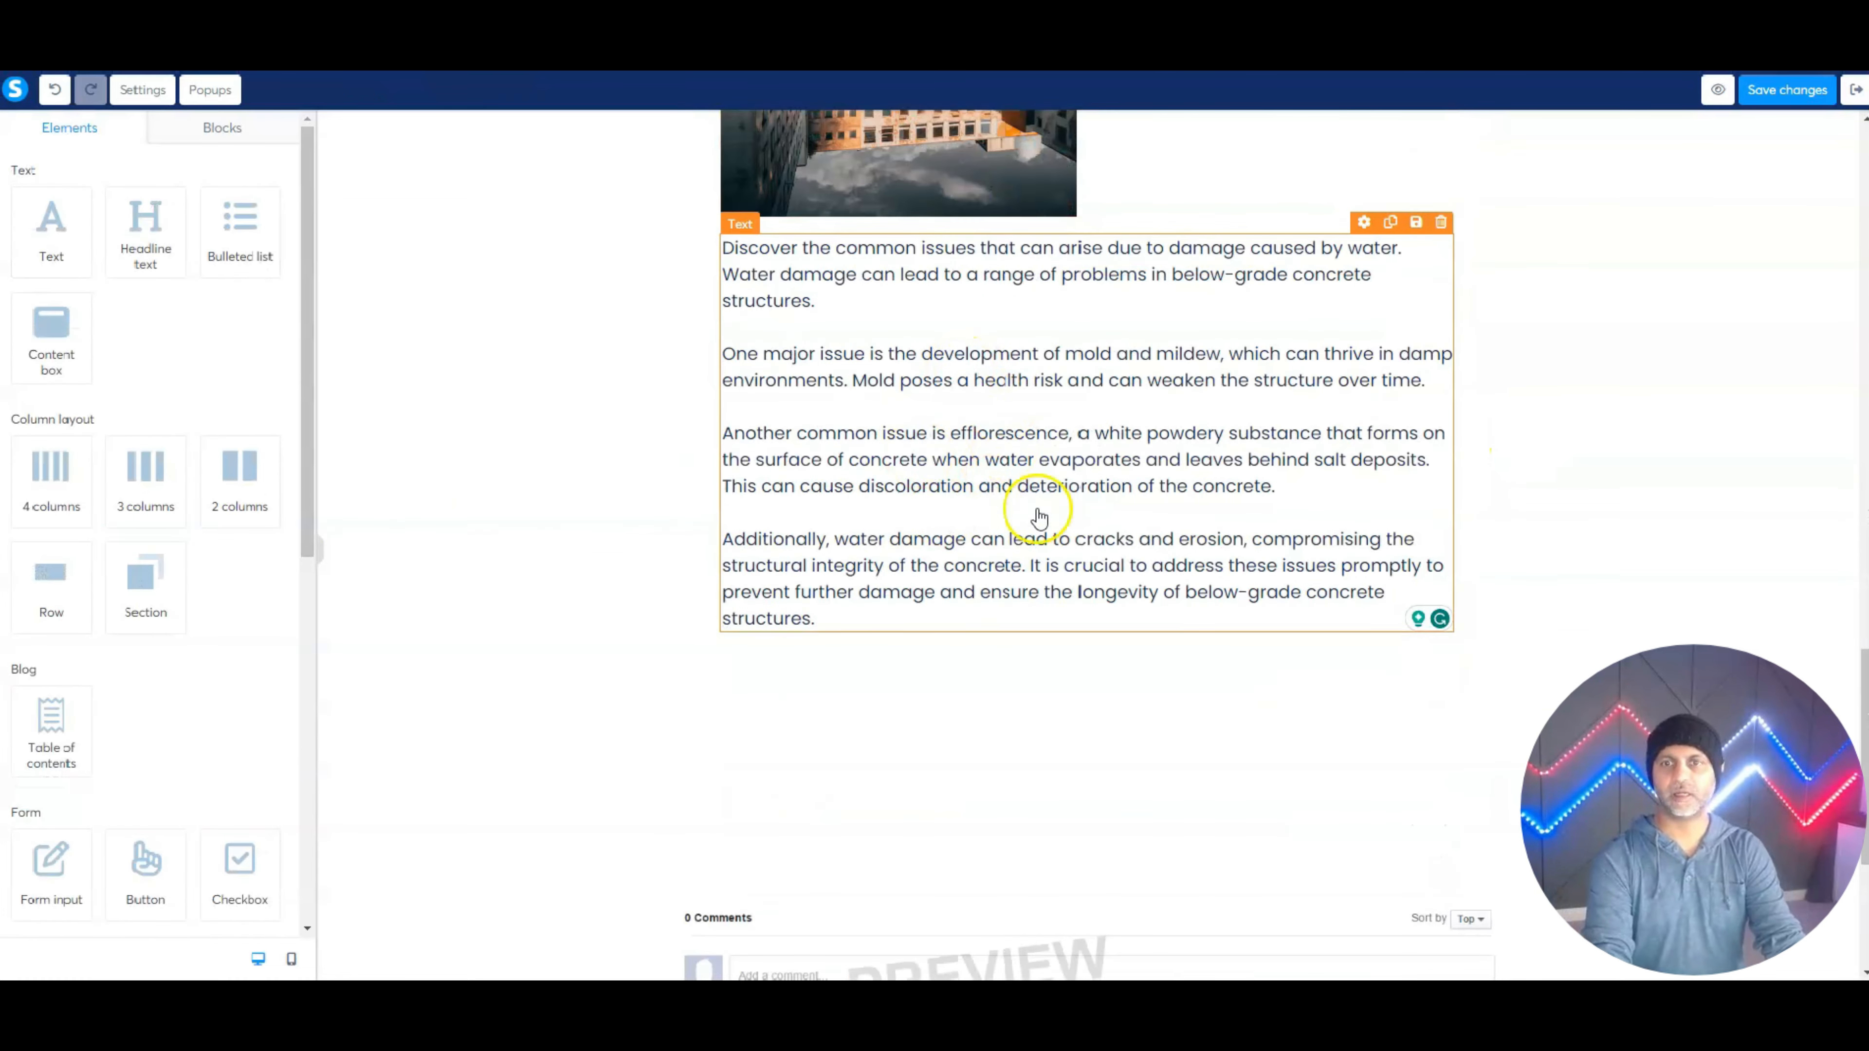